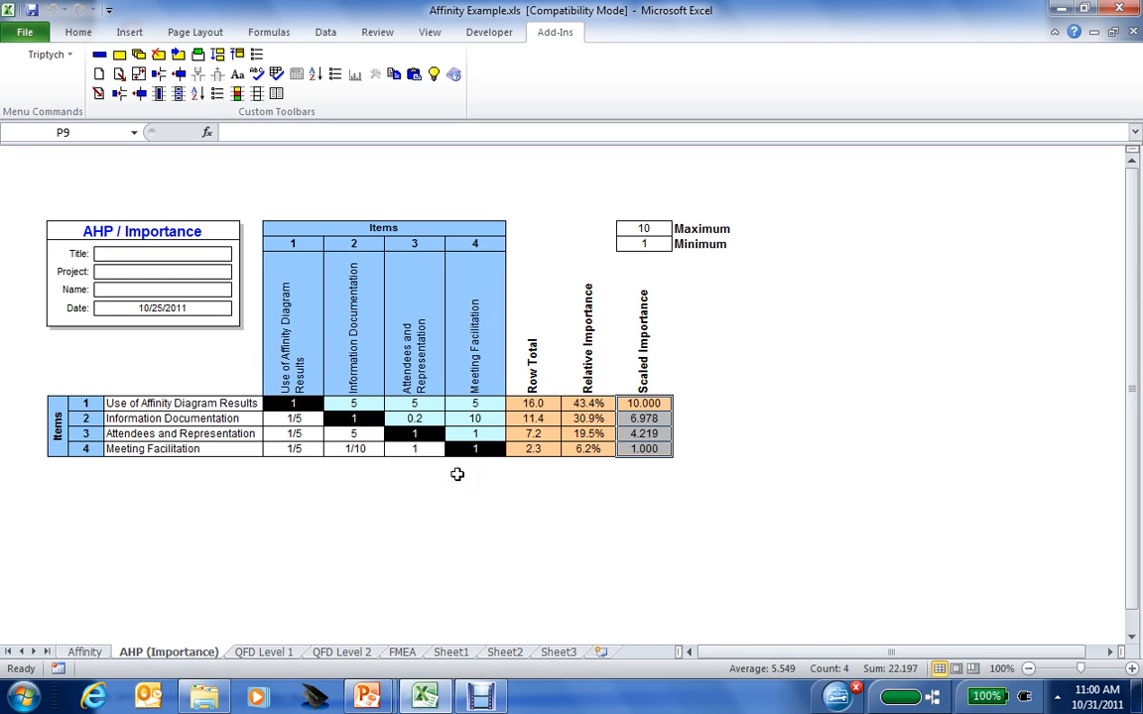
Review the QFD Level 1 worksheet, examining its Whats with importance ratings, its Hows and the relationship matrix between them
click(533, 493)
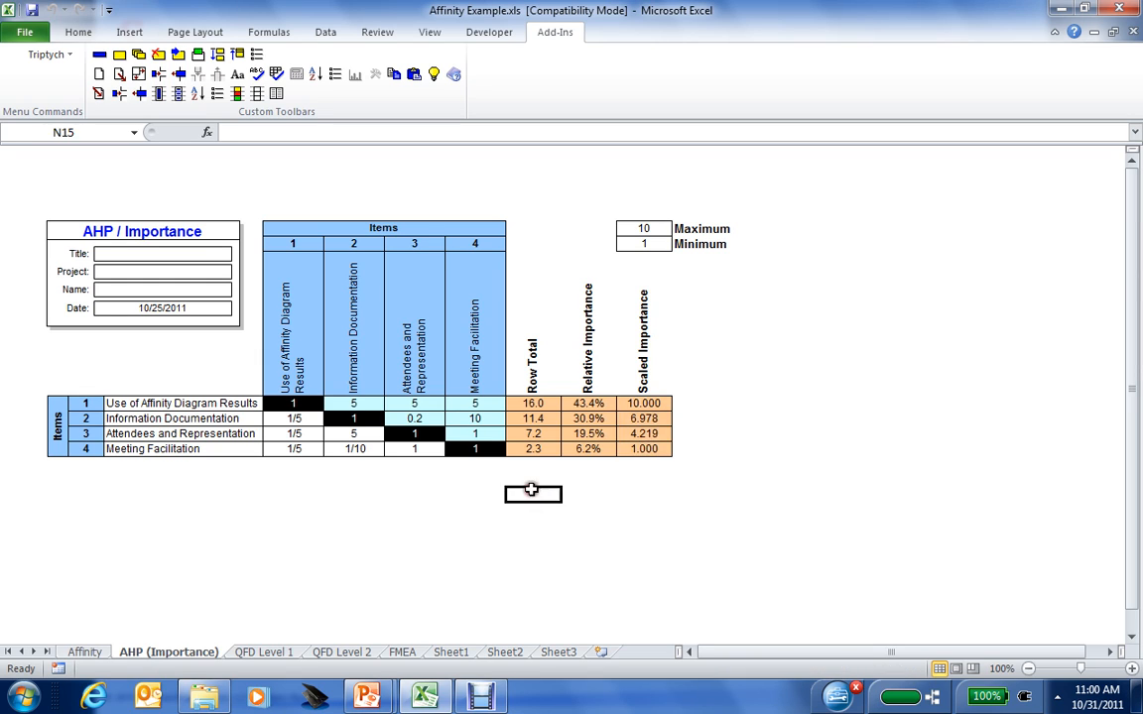
click(266, 651)
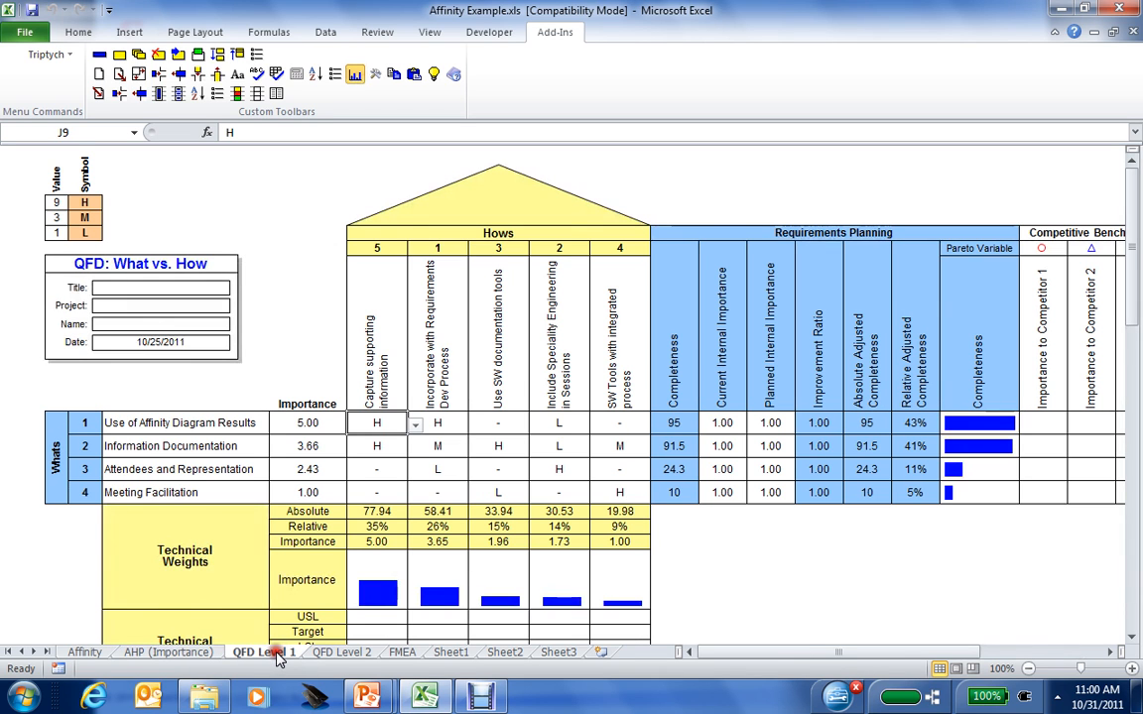
click(195, 422)
drag(195, 422, 290, 486)
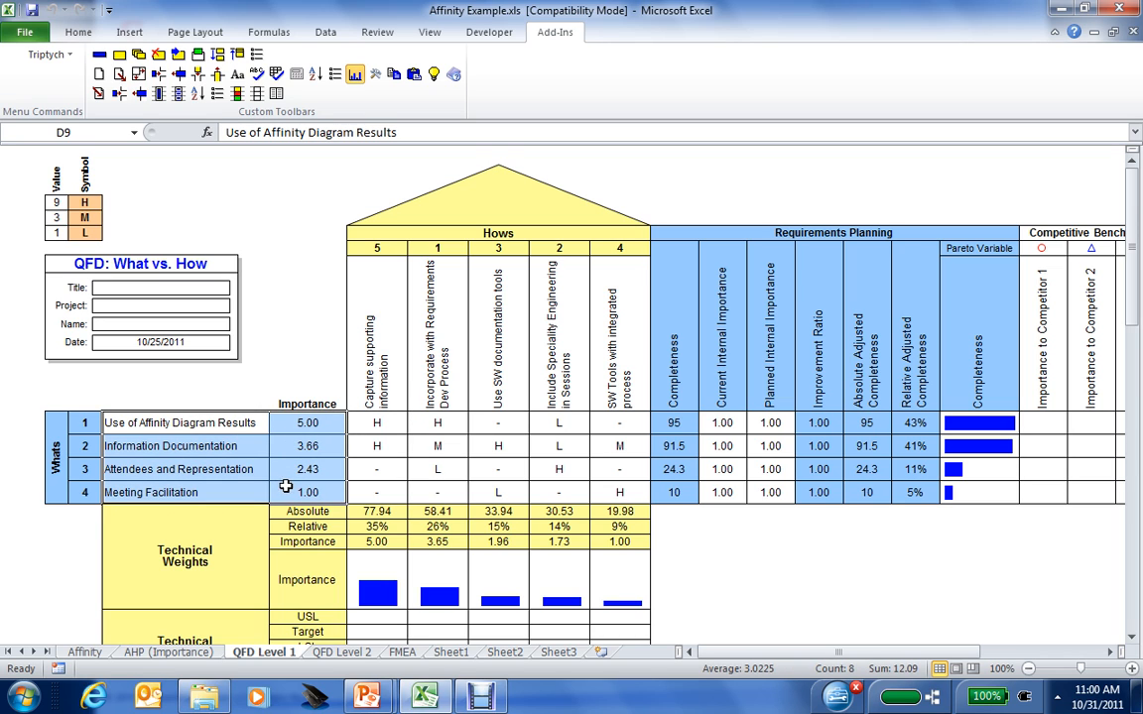
drag(360, 342, 612, 347)
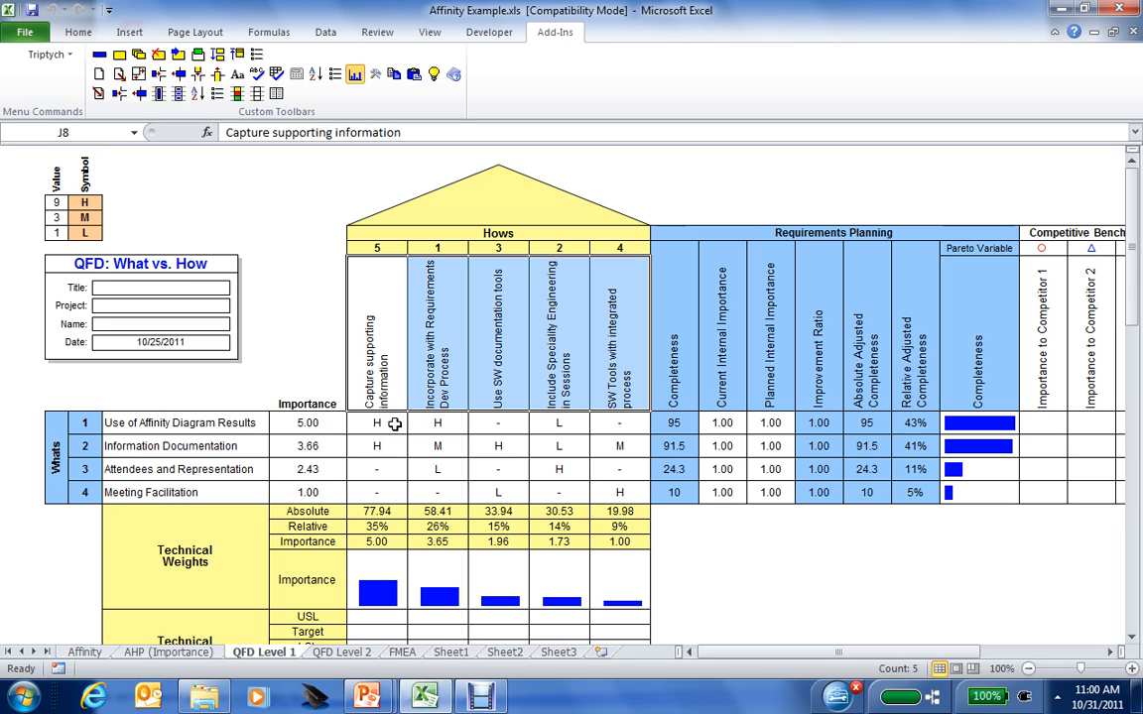
drag(383, 424, 571, 484)
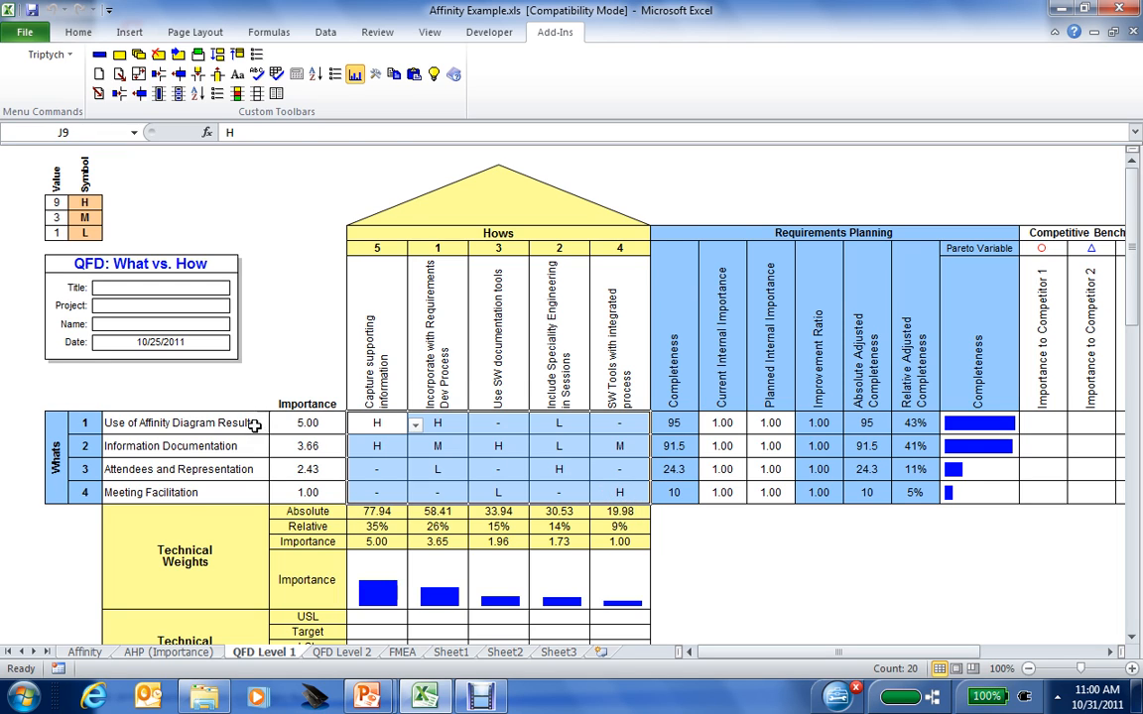
drag(255, 424, 249, 493)
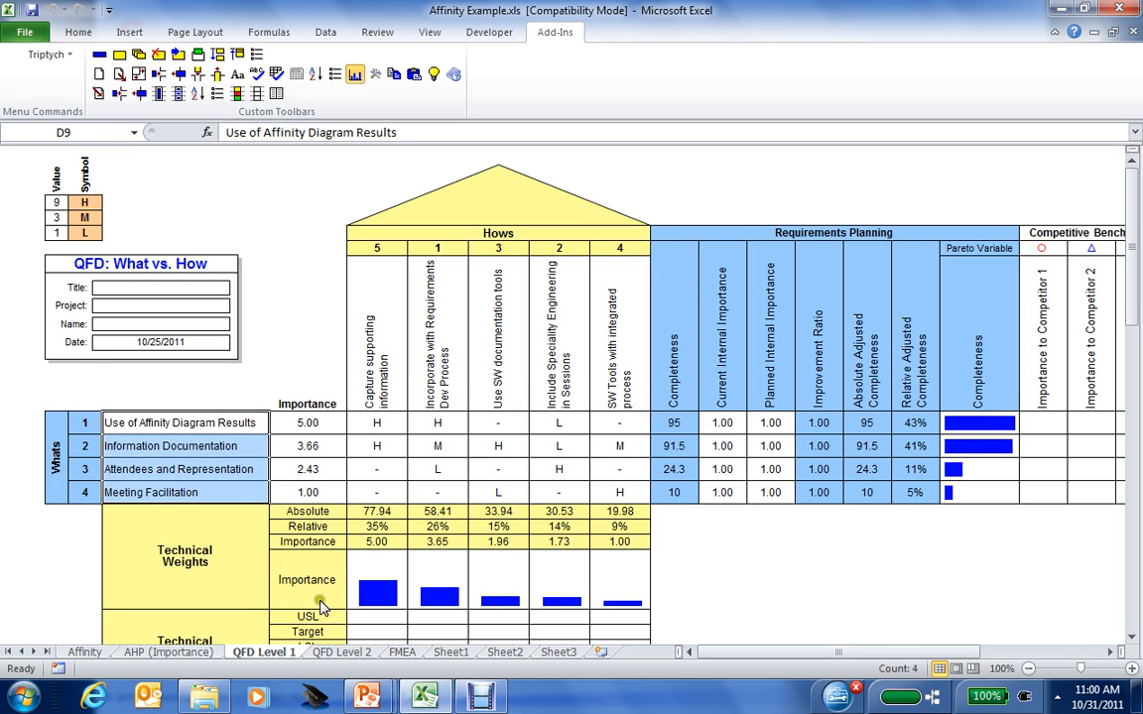
drag(375, 383, 601, 363)
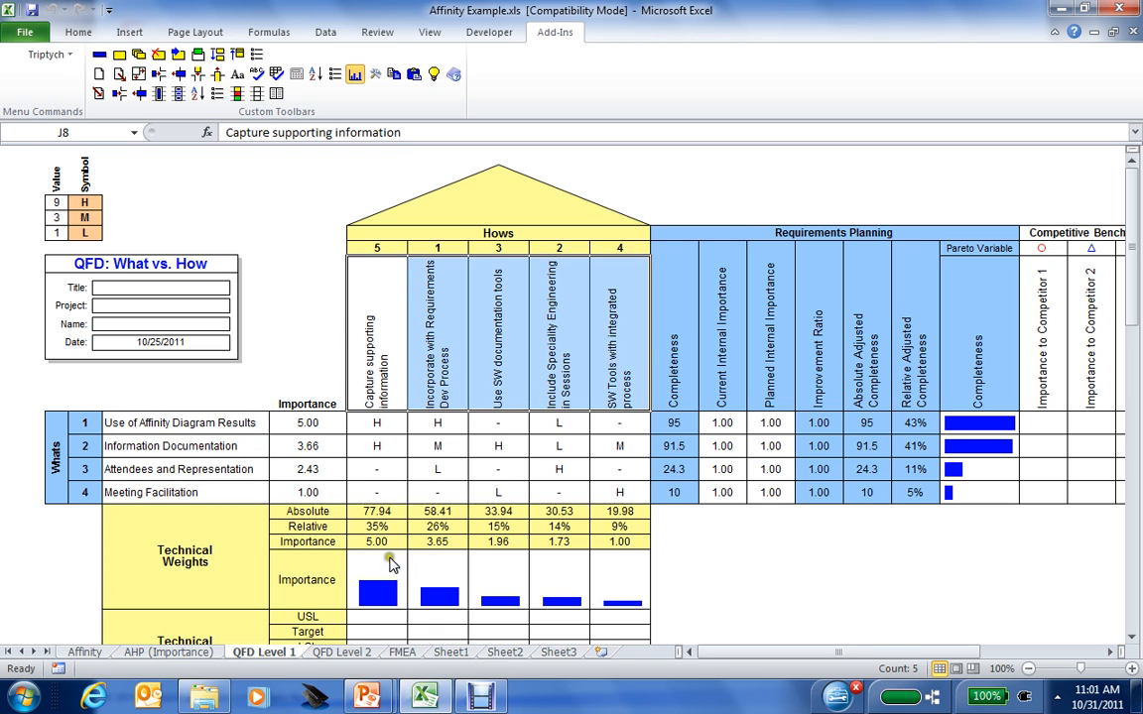
Review the QFD Level 2 worksheet, examining its Whats, its Hows and the ratings in the relationship matrix
click(337, 654)
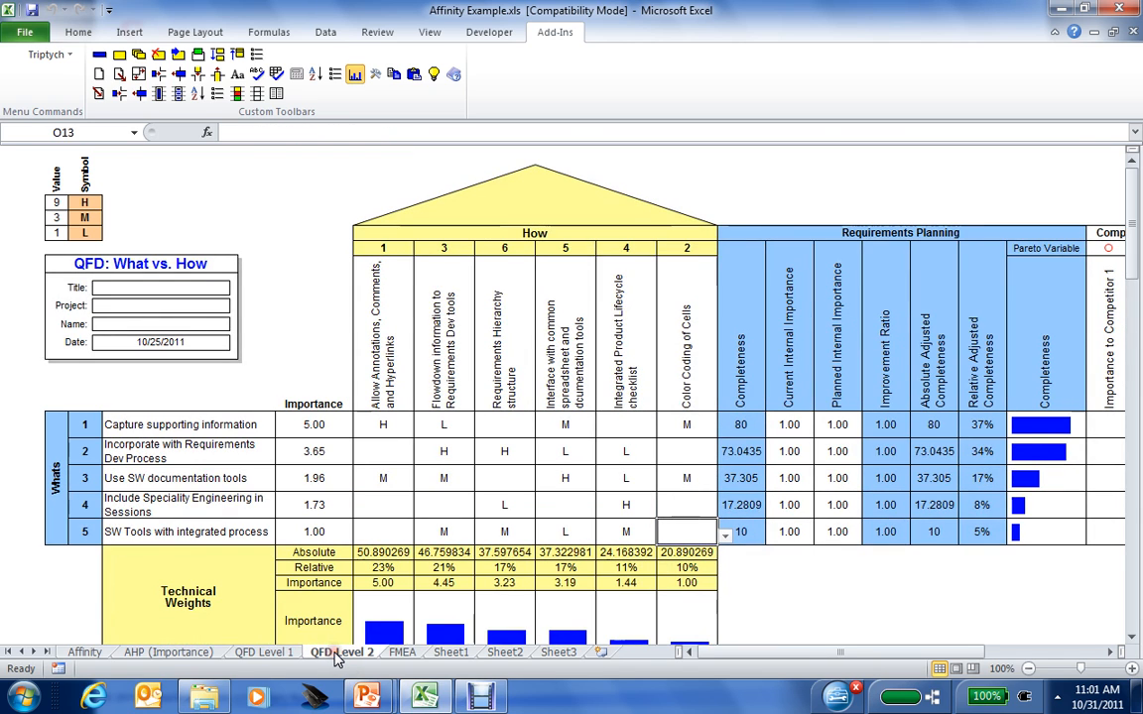
drag(199, 425, 220, 527)
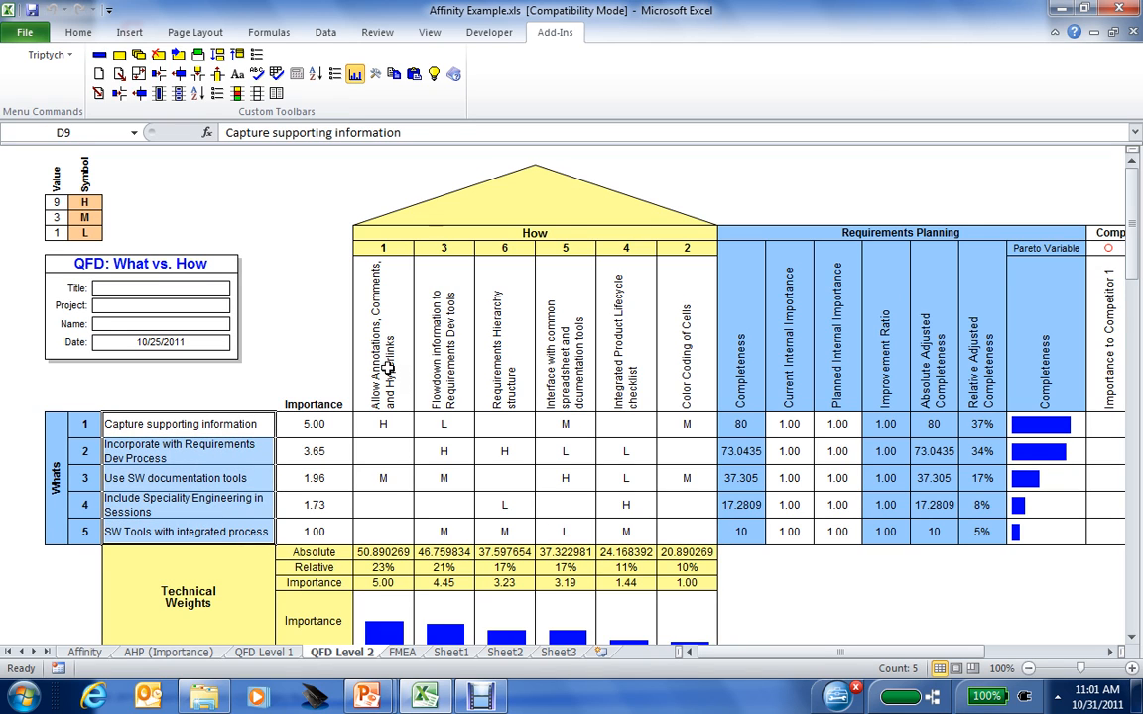
drag(369, 337, 673, 345)
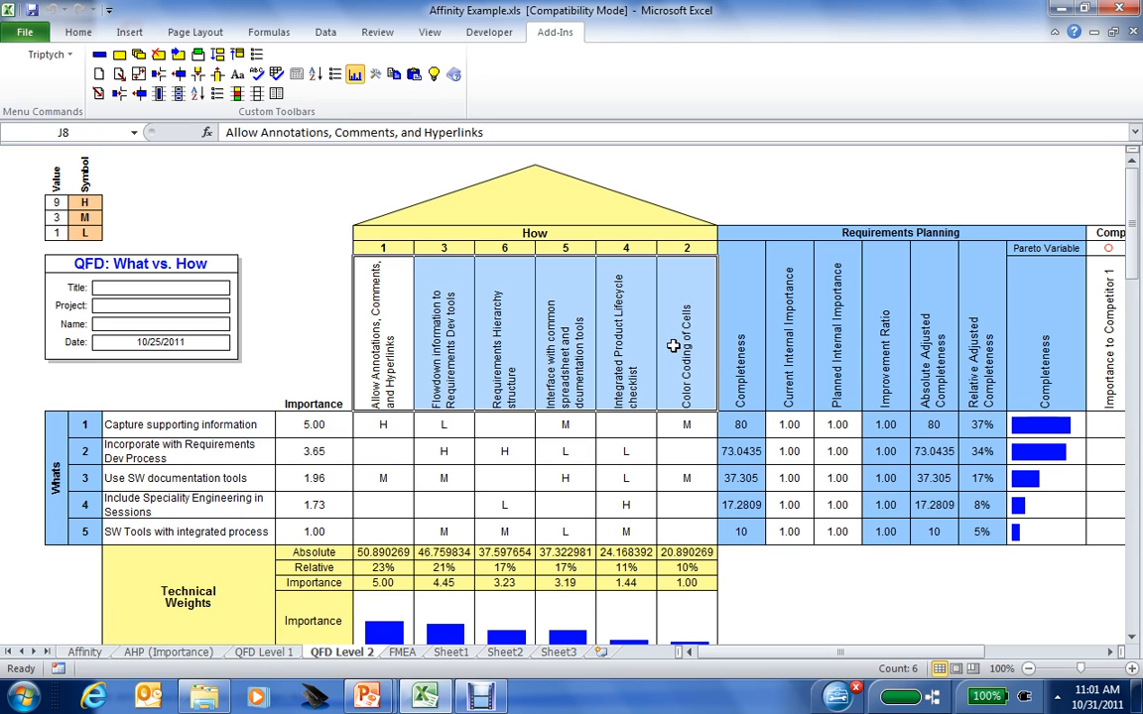
drag(383, 424, 676, 533)
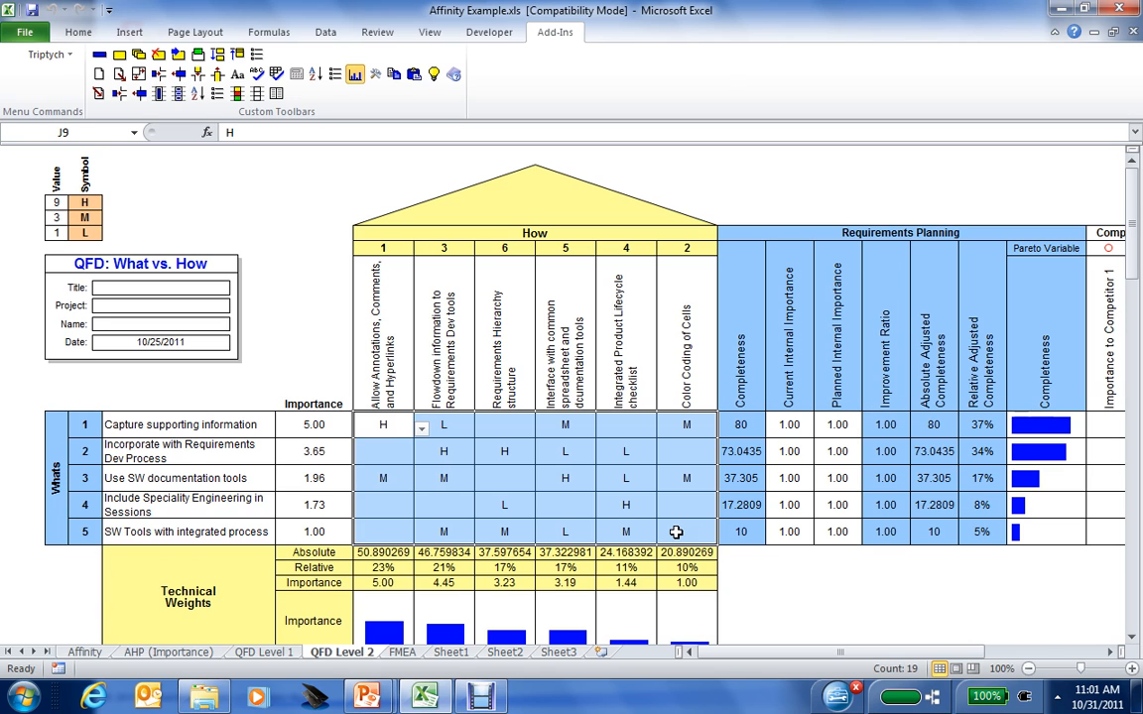
click(330, 278)
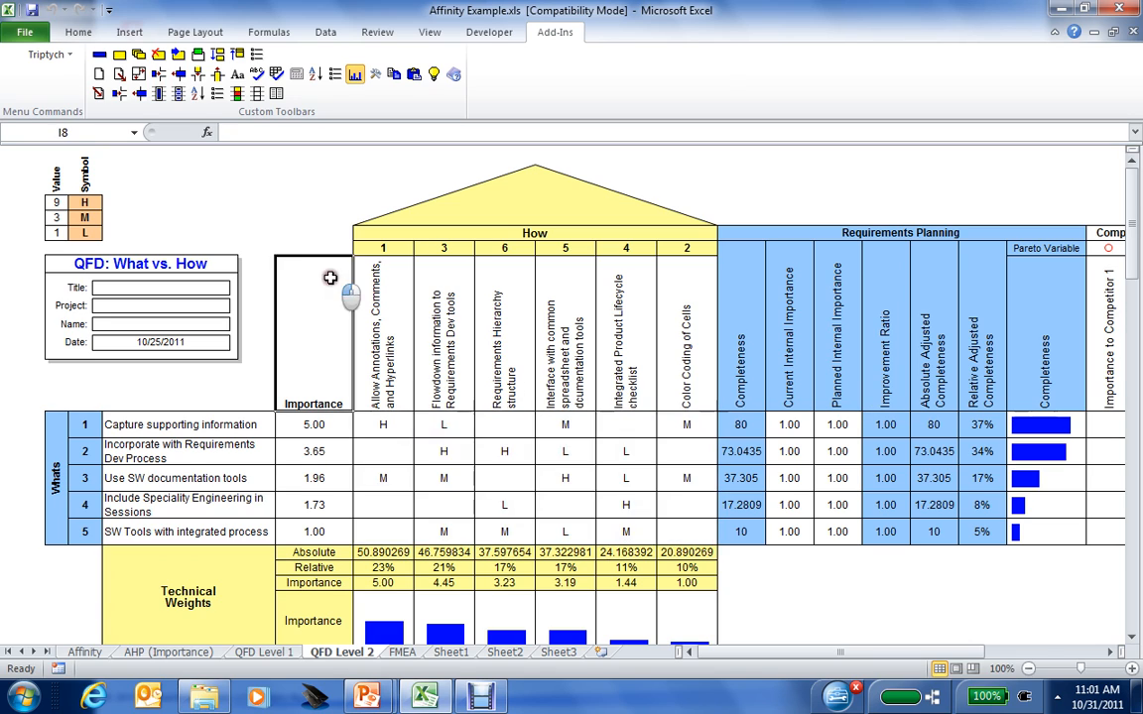
Create a new Triptych worksheet of type FMEA named FMEA (1) in the current workbook
click(99, 75)
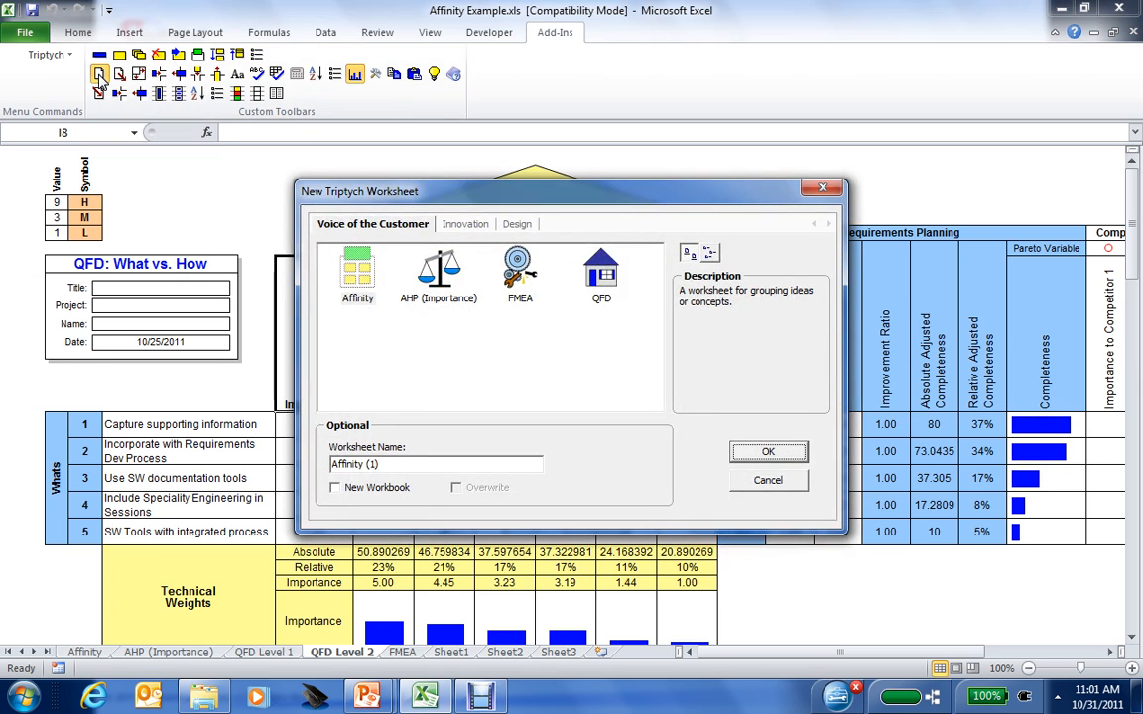
click(520, 268)
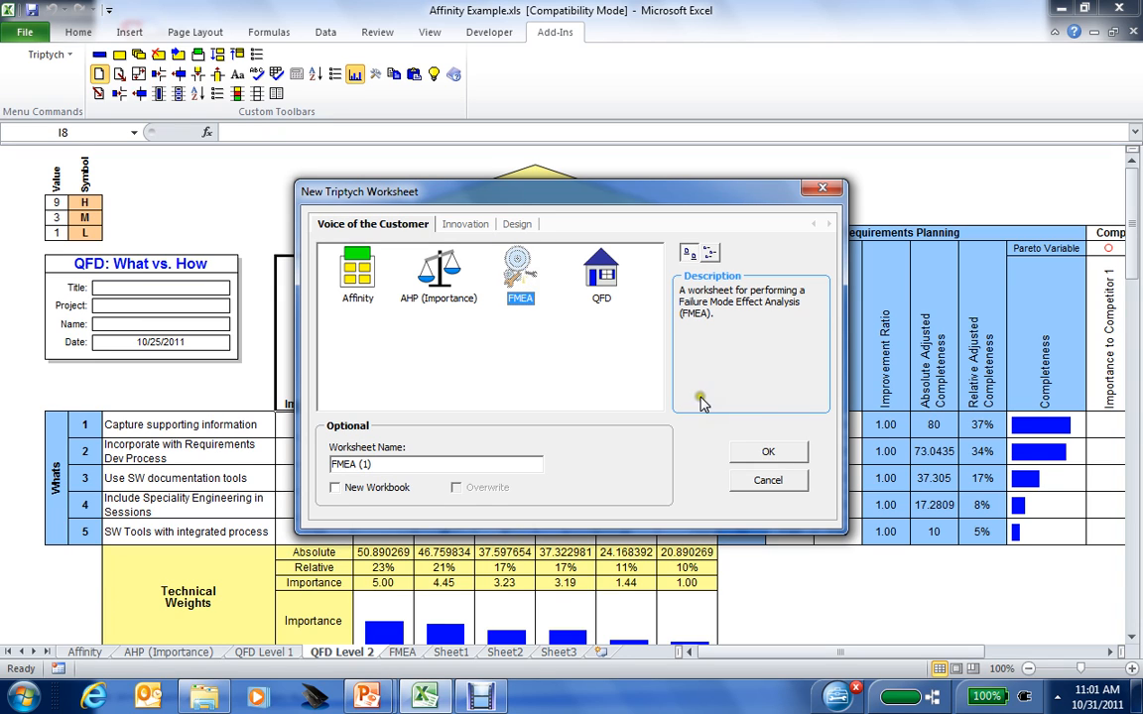
click(769, 456)
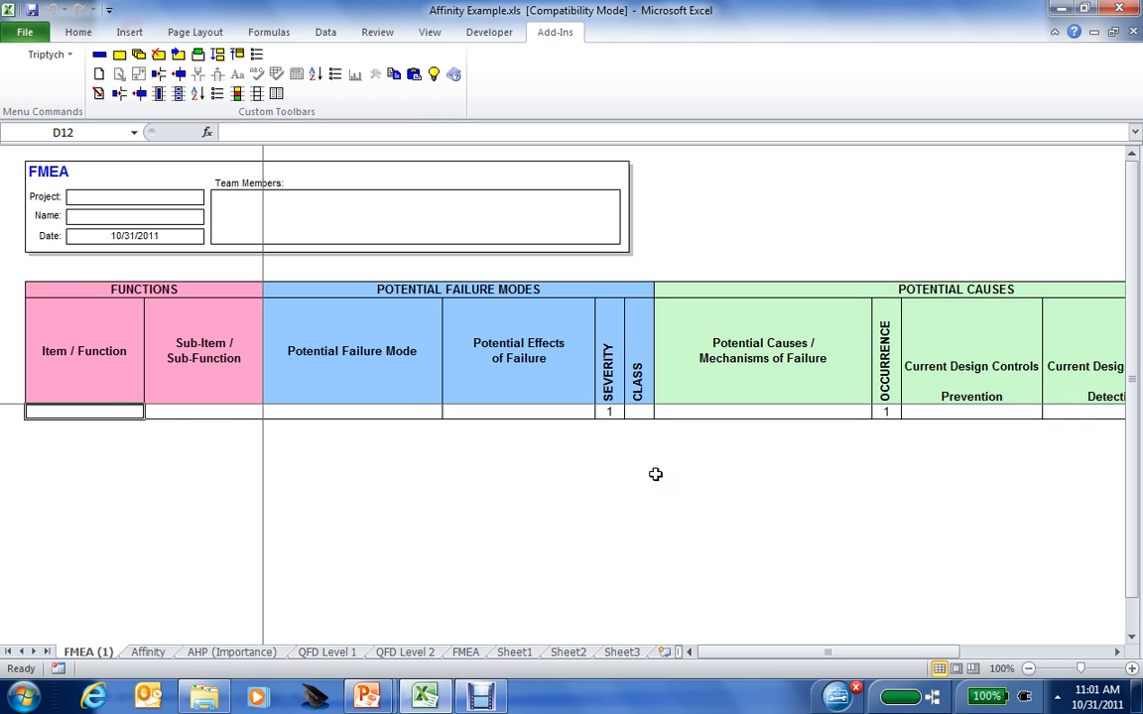
Insert five additional blank rows into the new FMEA table, starting from its single existing item row
click(91, 426)
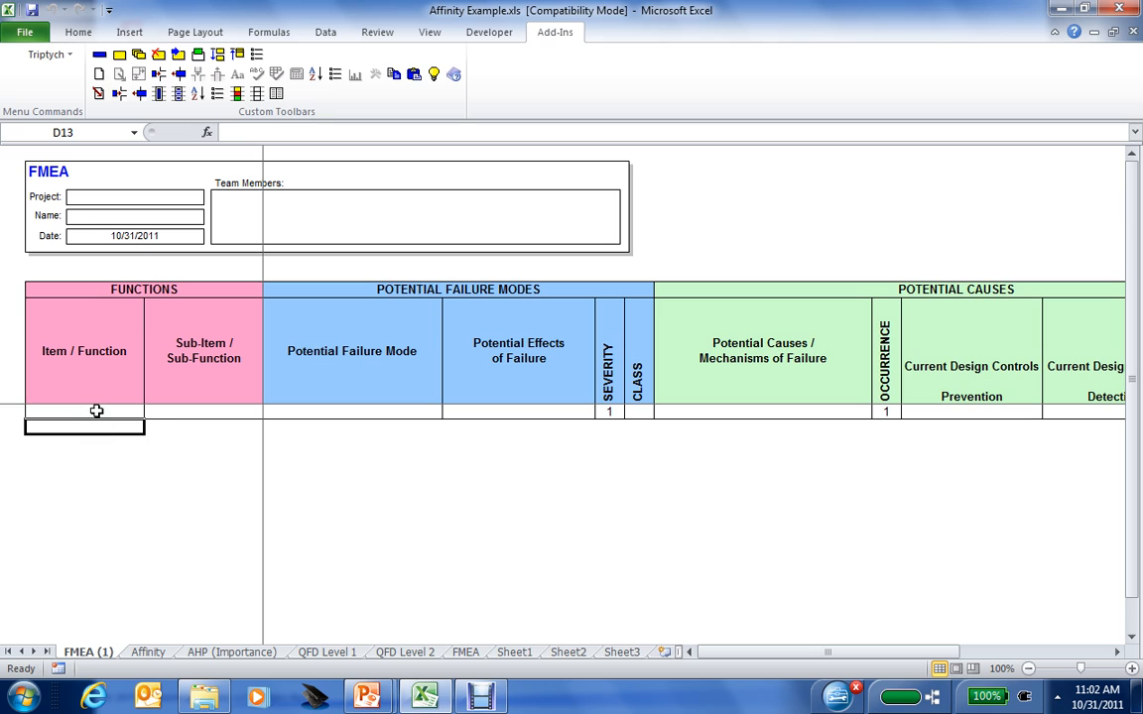
click(94, 409)
right_click(94, 409)
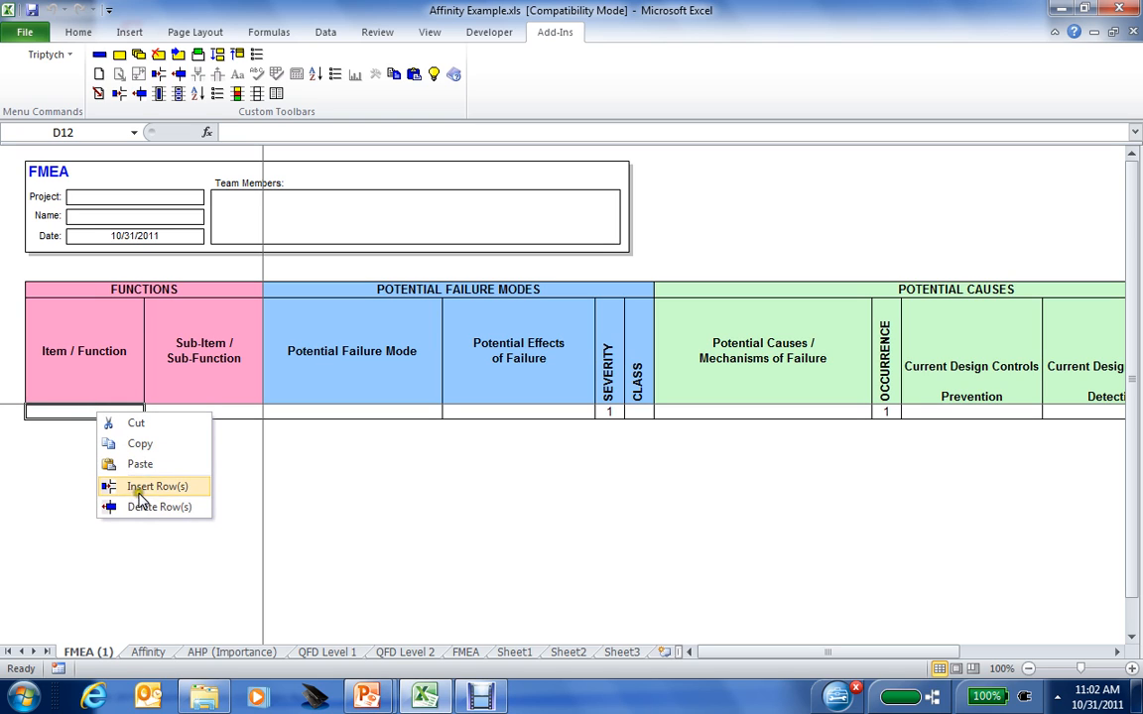
click(141, 486)
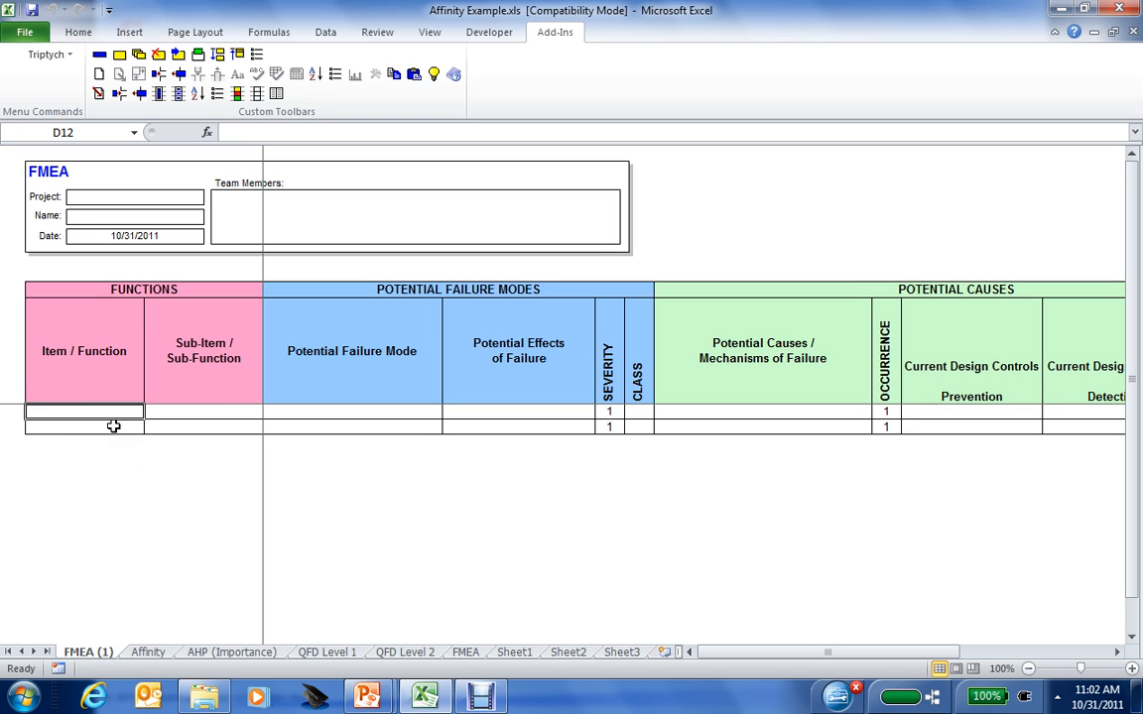
click(113, 425)
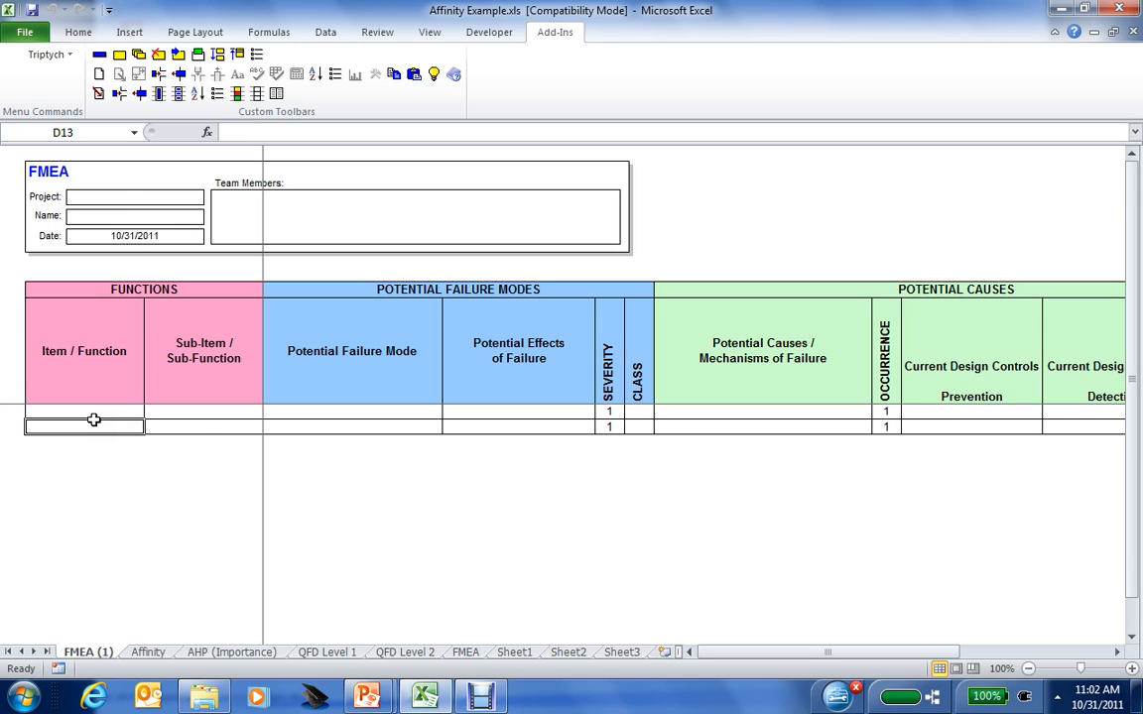
right_click(93, 423)
key(Escape)
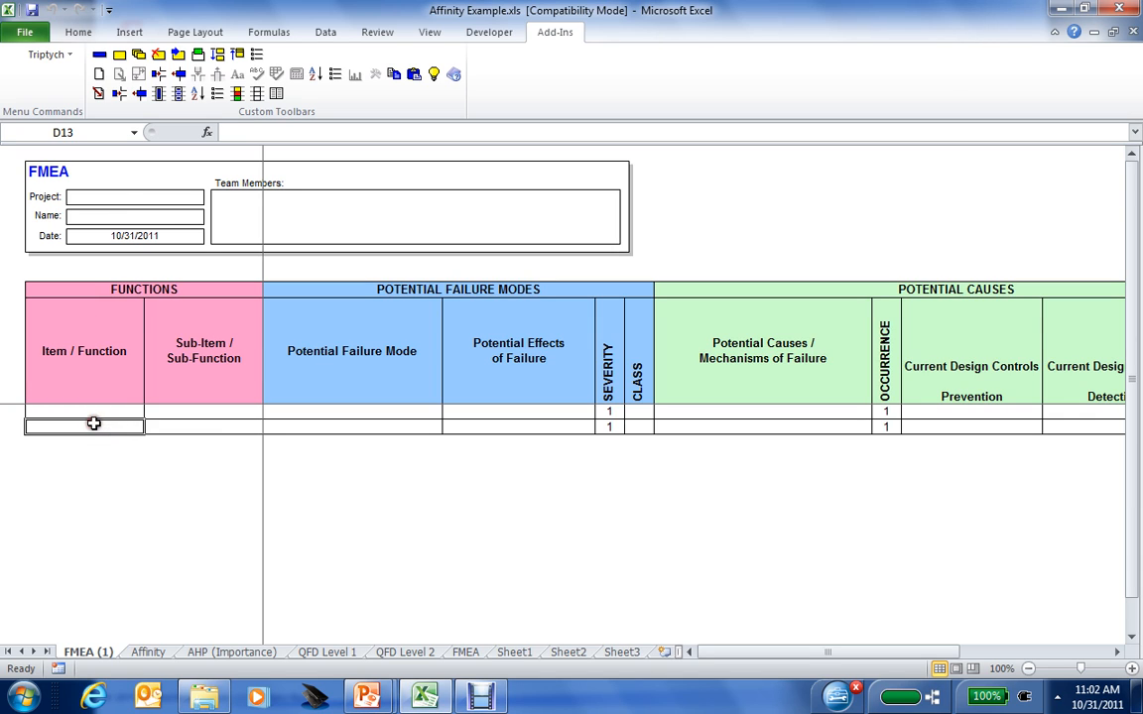
click(119, 94)
click(119, 94)
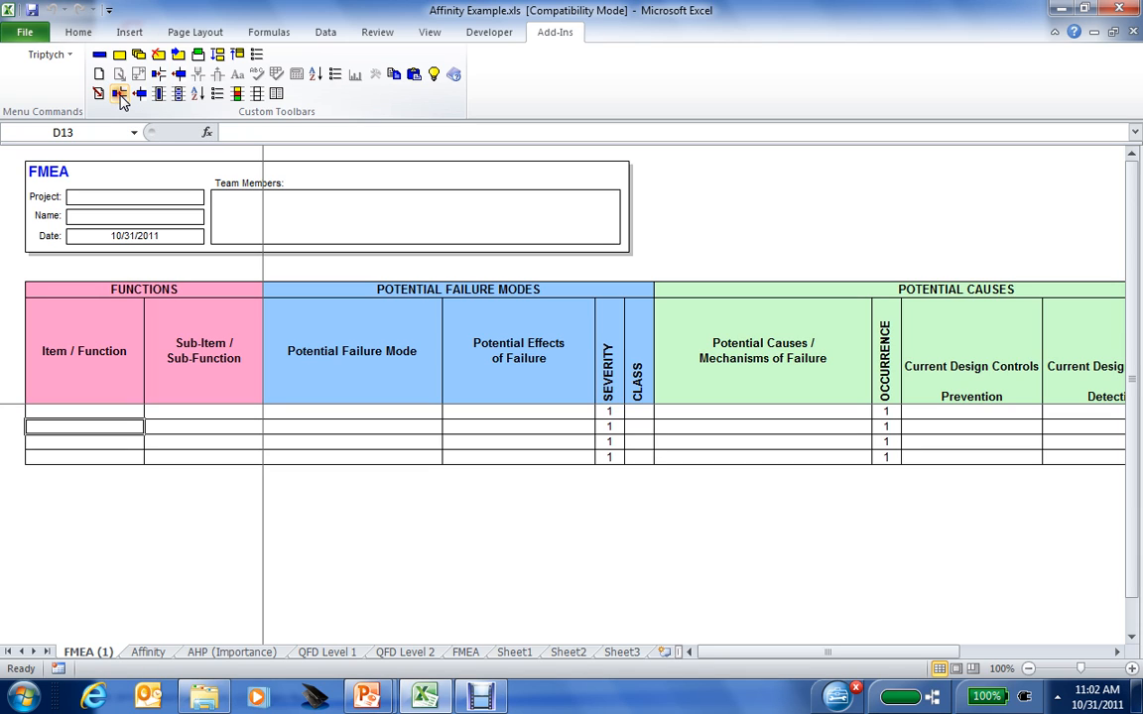
click(119, 95)
click(120, 94)
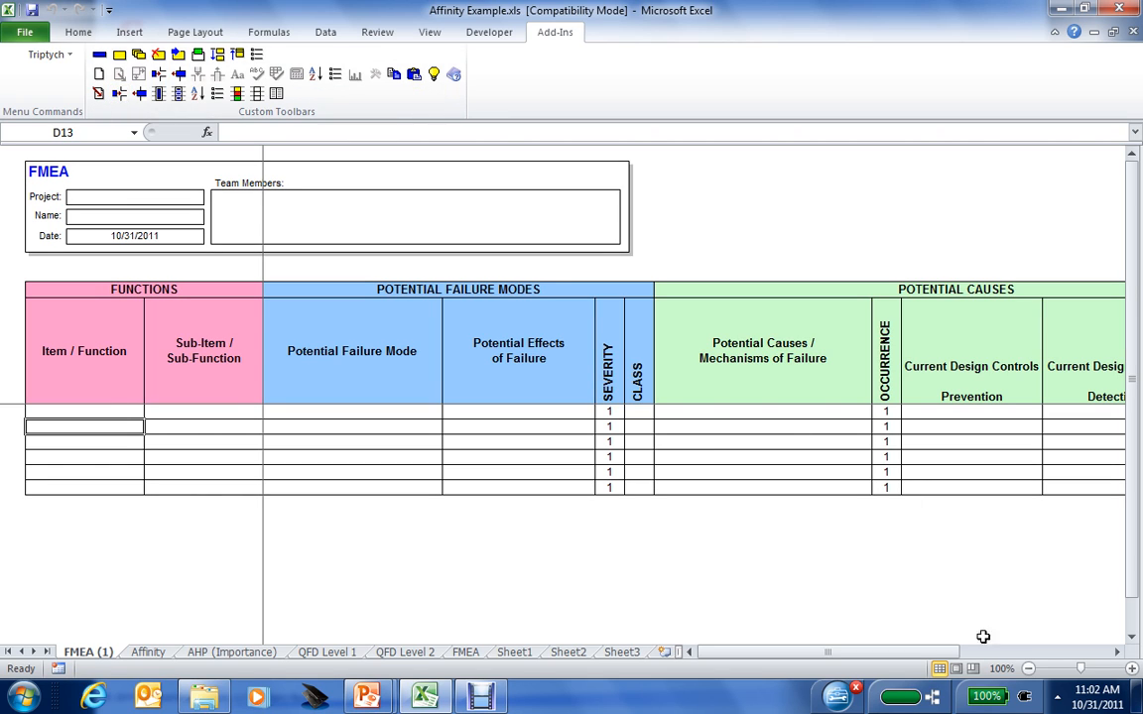
Set the severity rating in the second row of the FMEA table to 9
click(1028, 670)
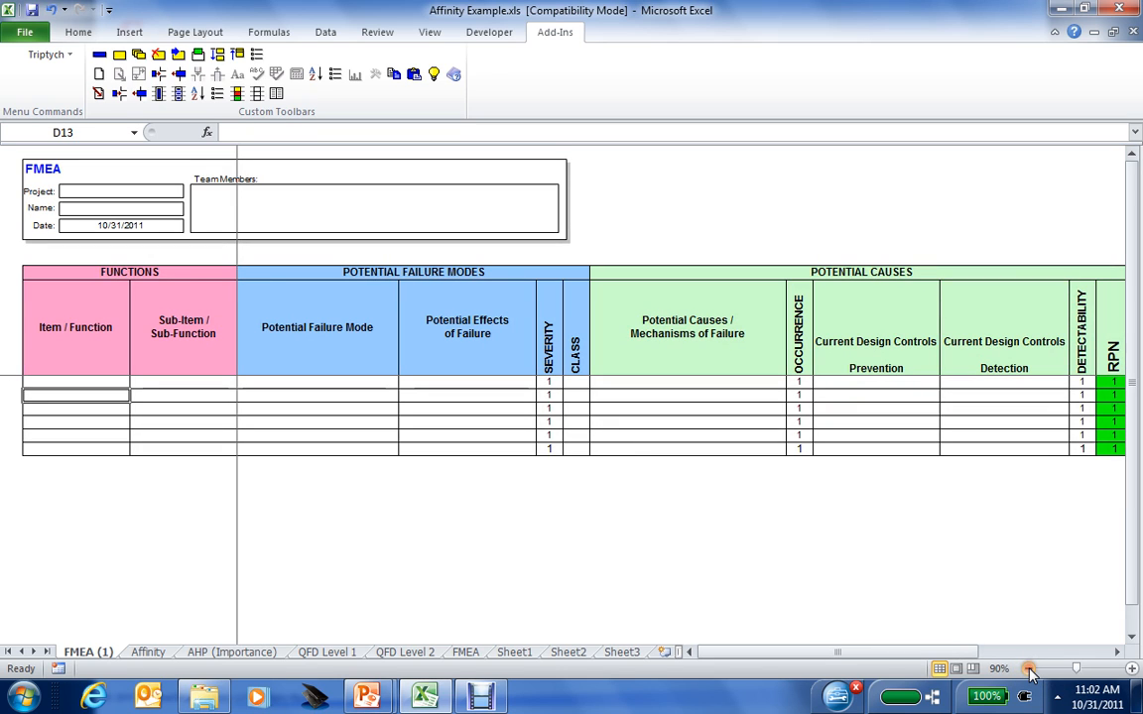
click(1029, 669)
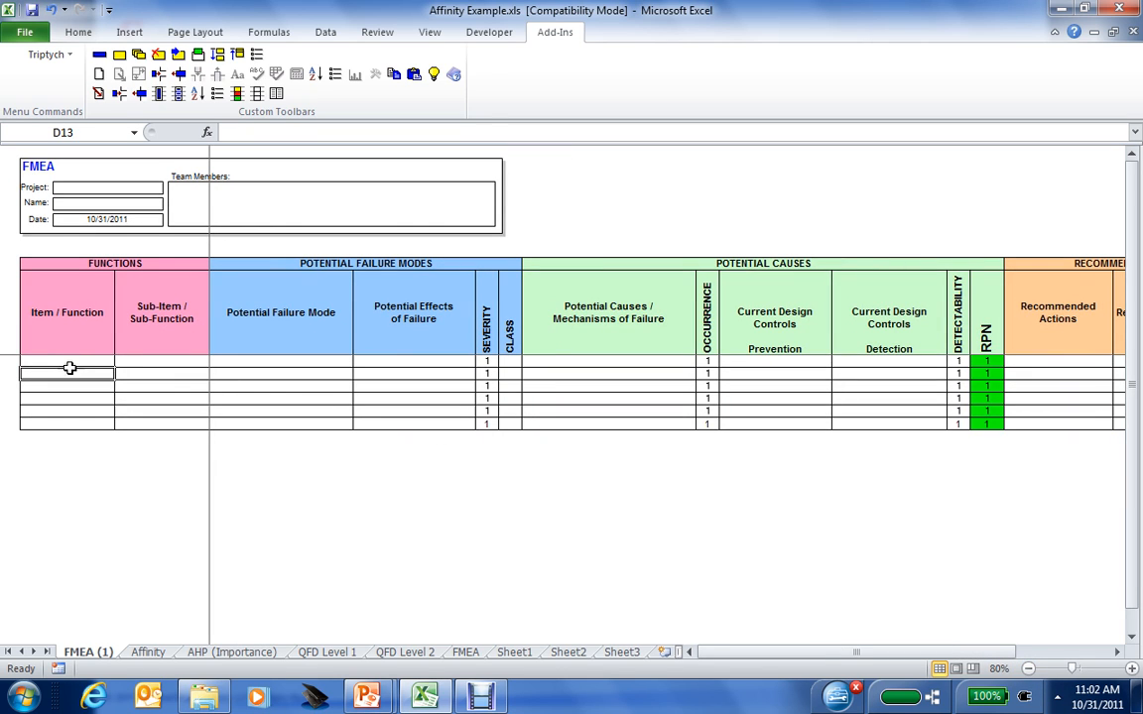
click(149, 375)
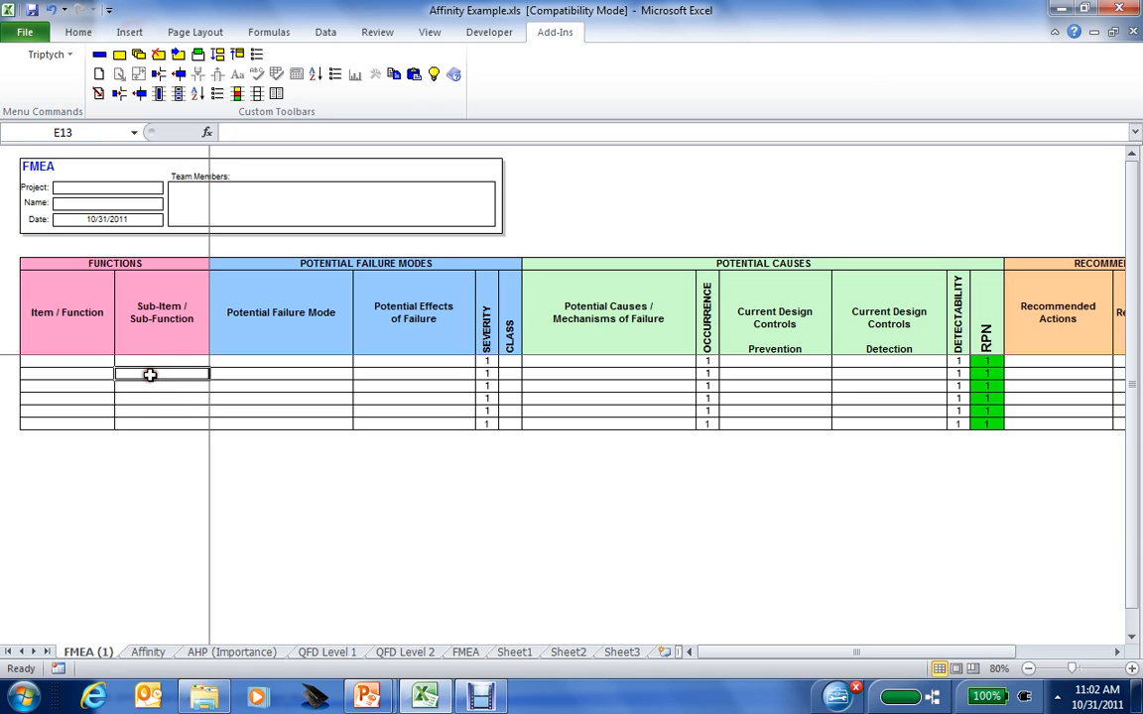
click(289, 373)
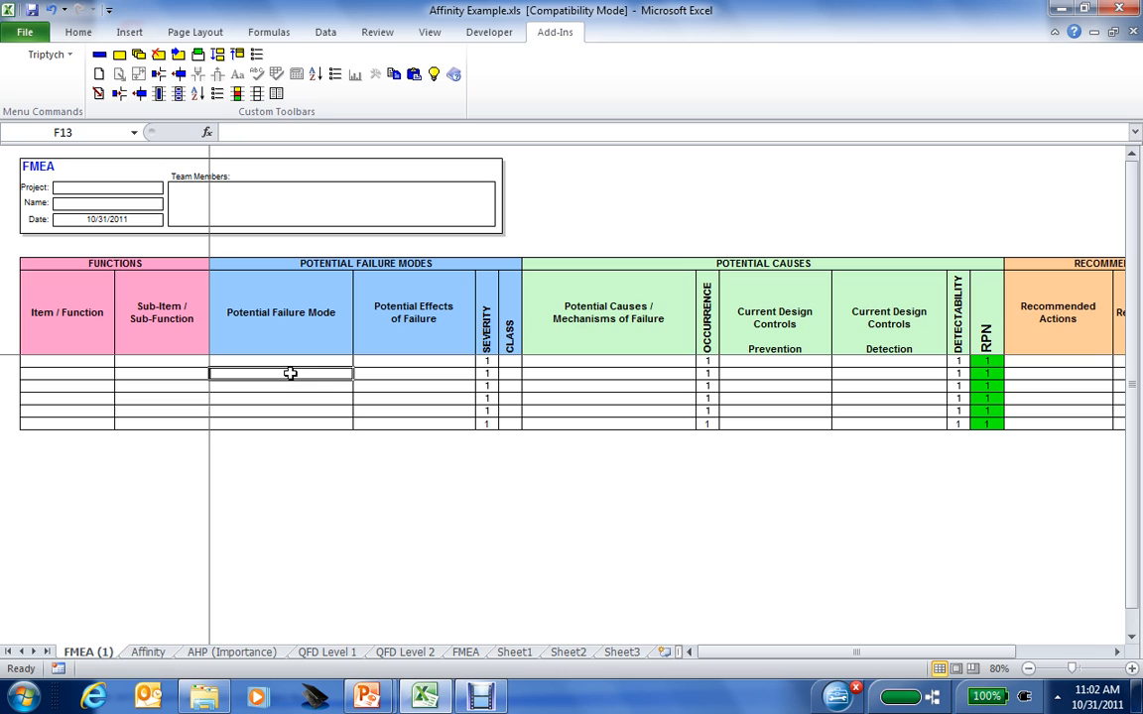
click(399, 375)
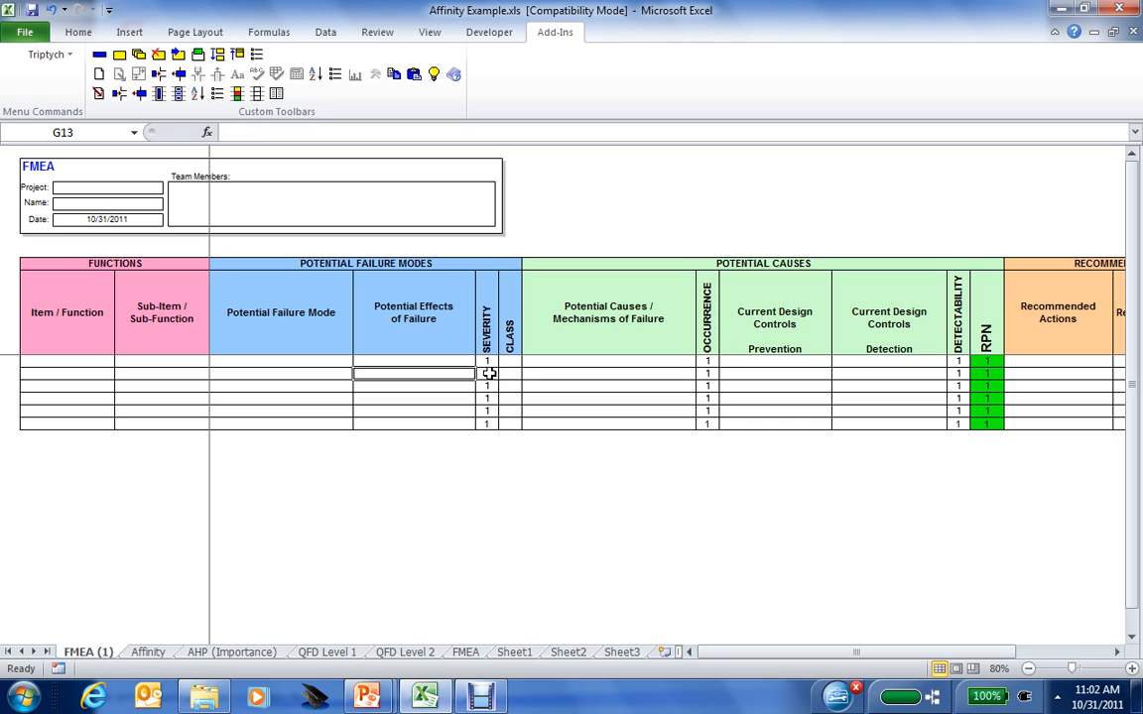
click(488, 373)
click(505, 374)
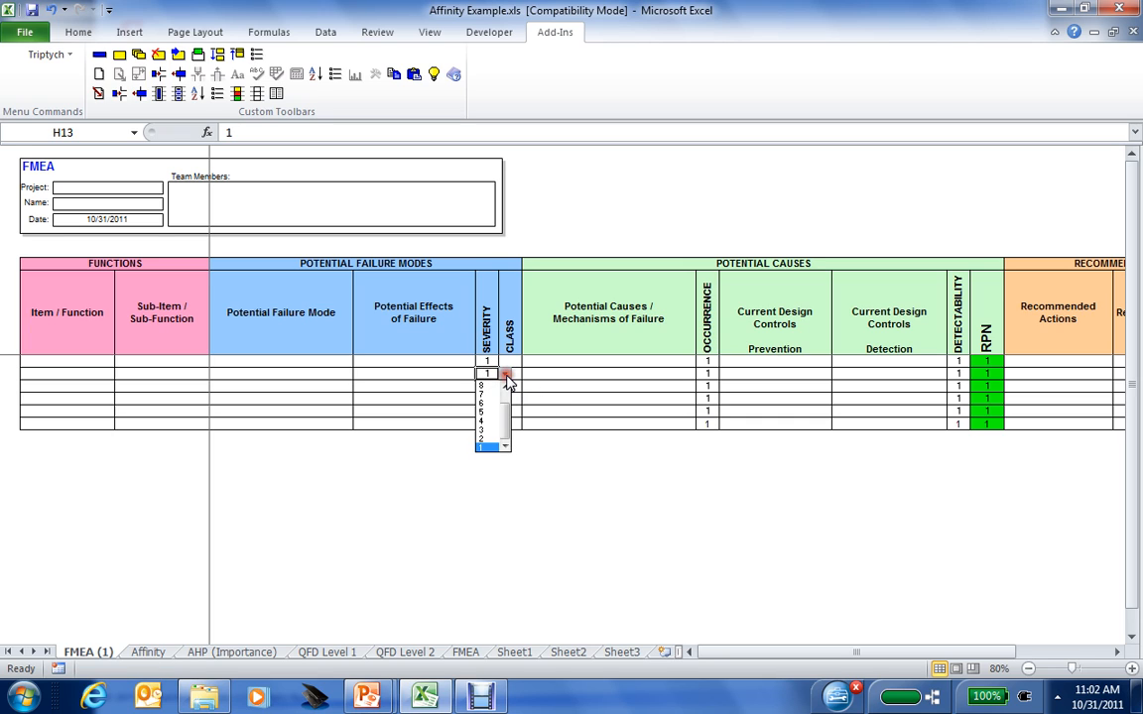
click(506, 388)
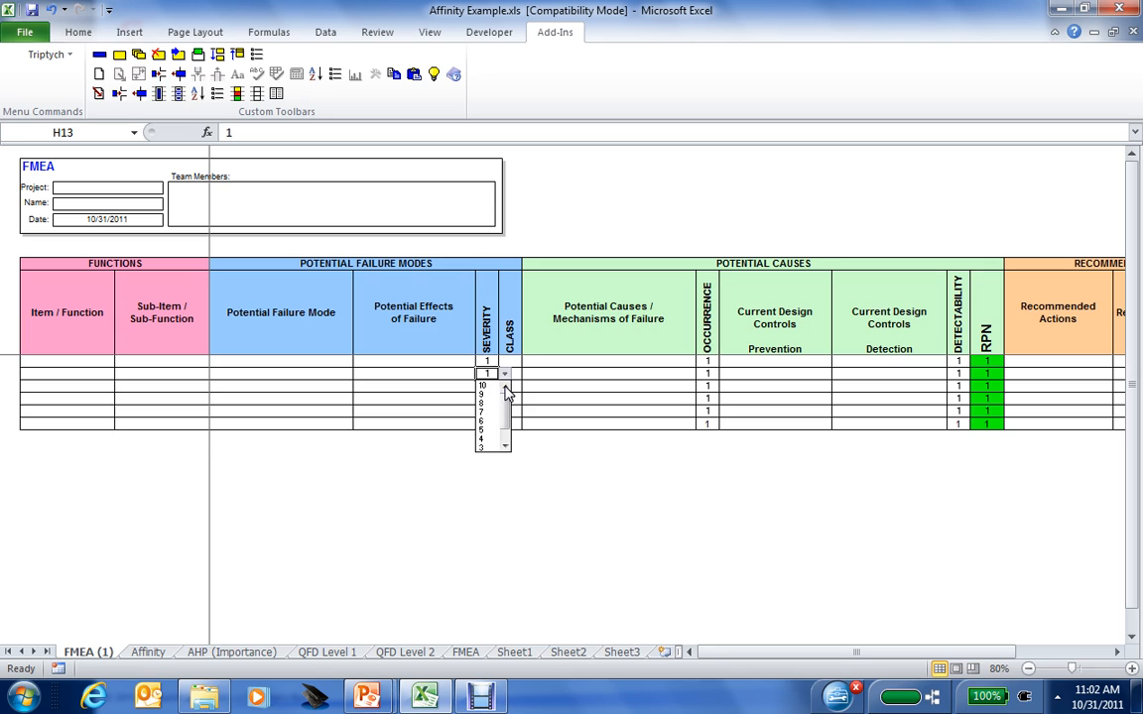
click(505, 399)
click(500, 399)
click(491, 394)
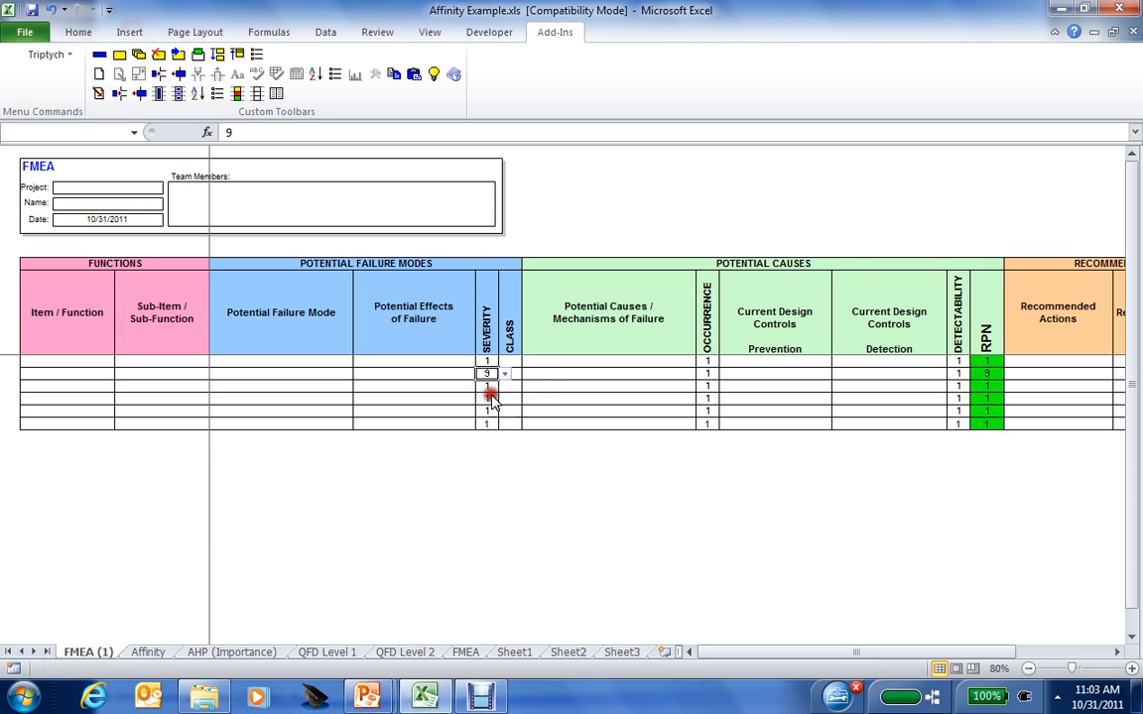
Set the severity rating in the second FMEA row to 7 (High) from the Severity list of the FMEA Definitions
click(485, 373)
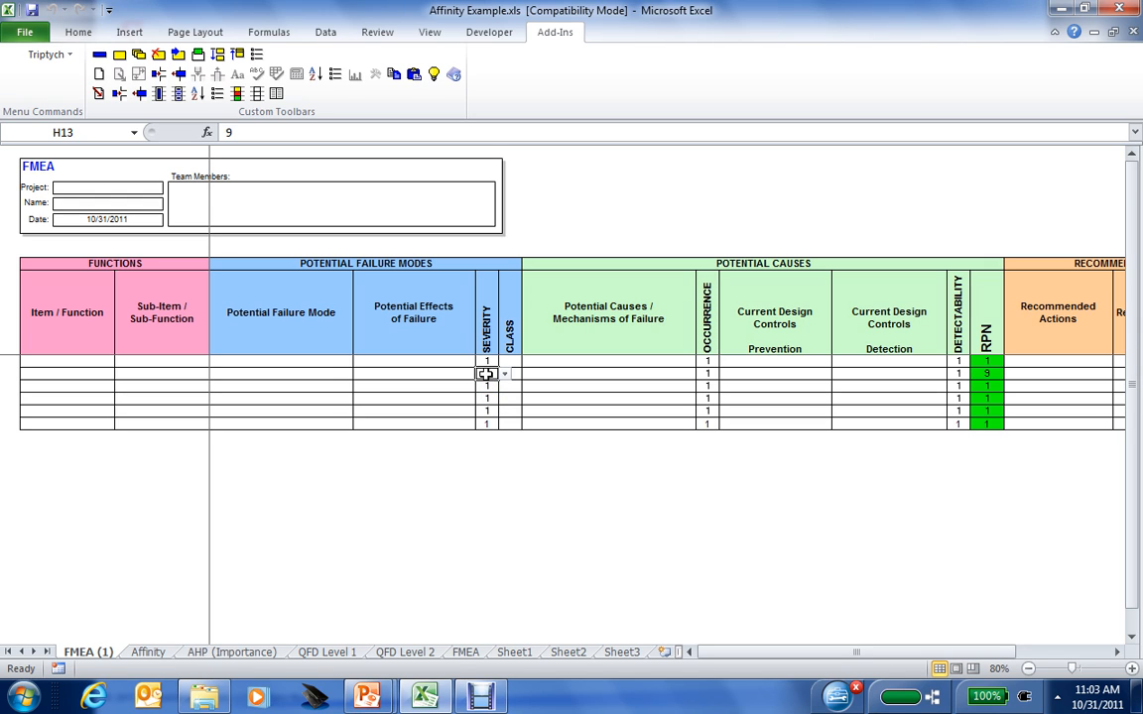
right_click(485, 374)
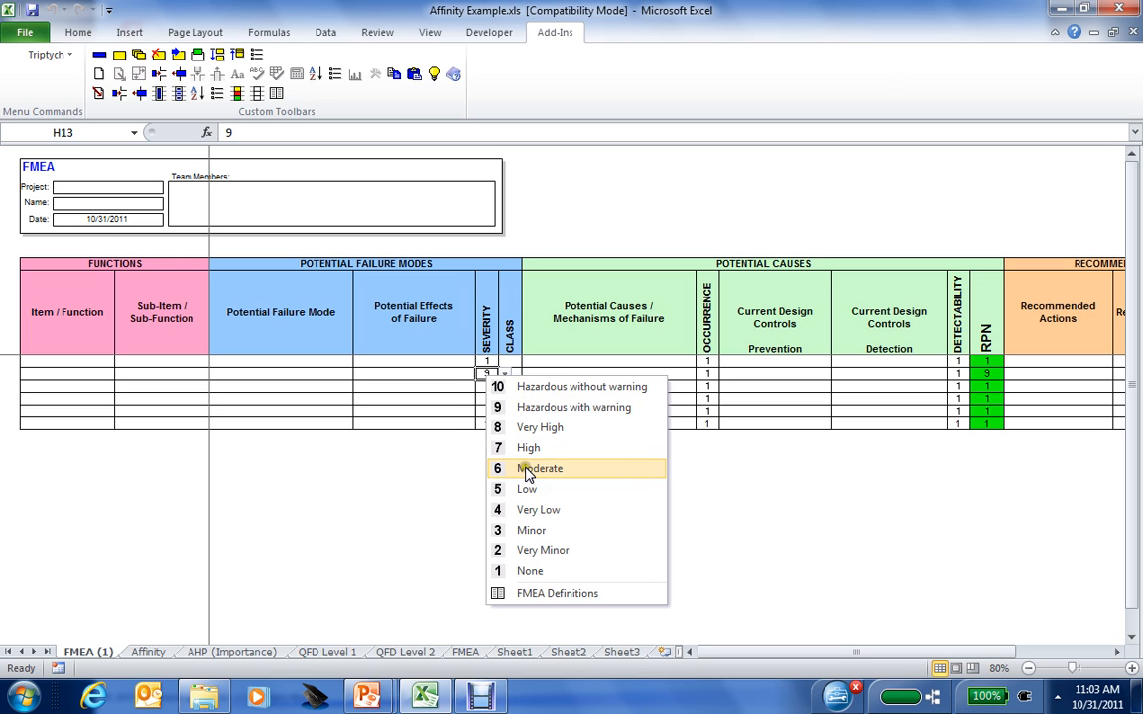
click(543, 595)
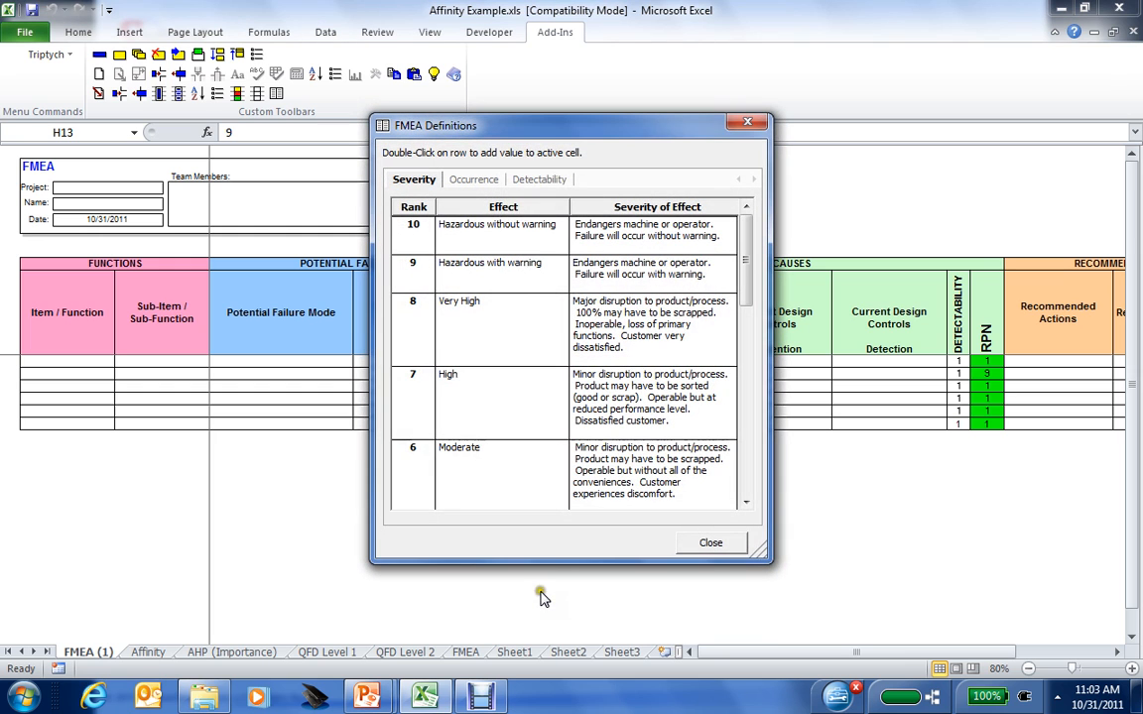
drag(553, 139, 771, 160)
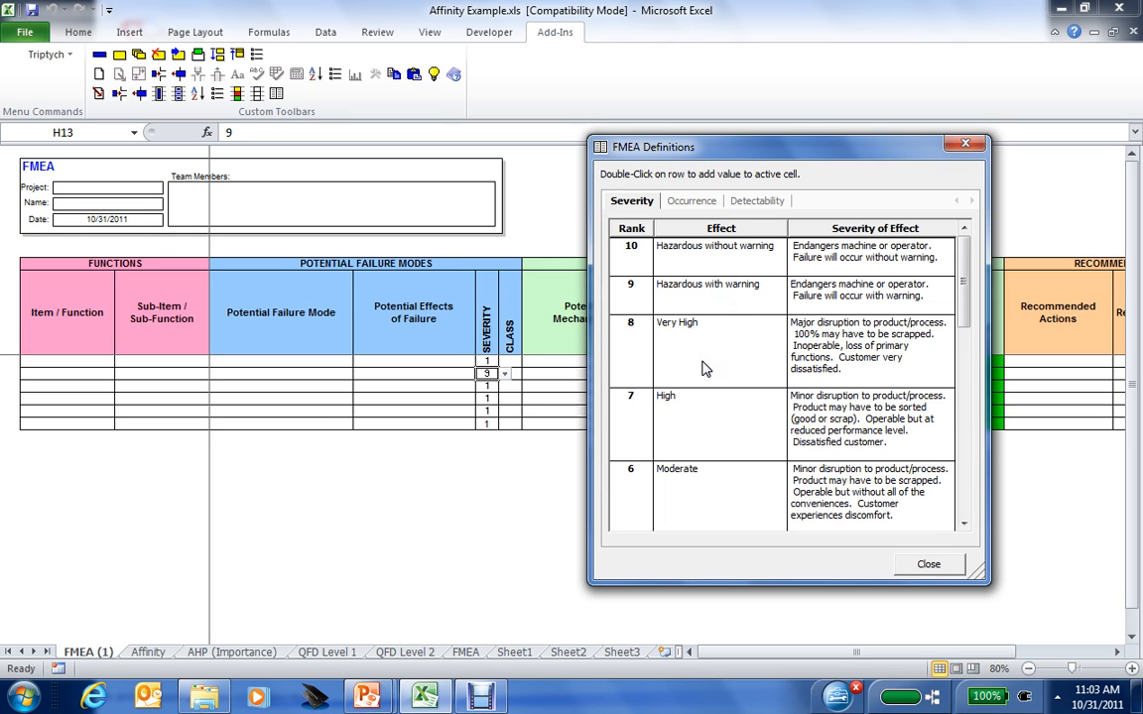
click(847, 378)
click(837, 433)
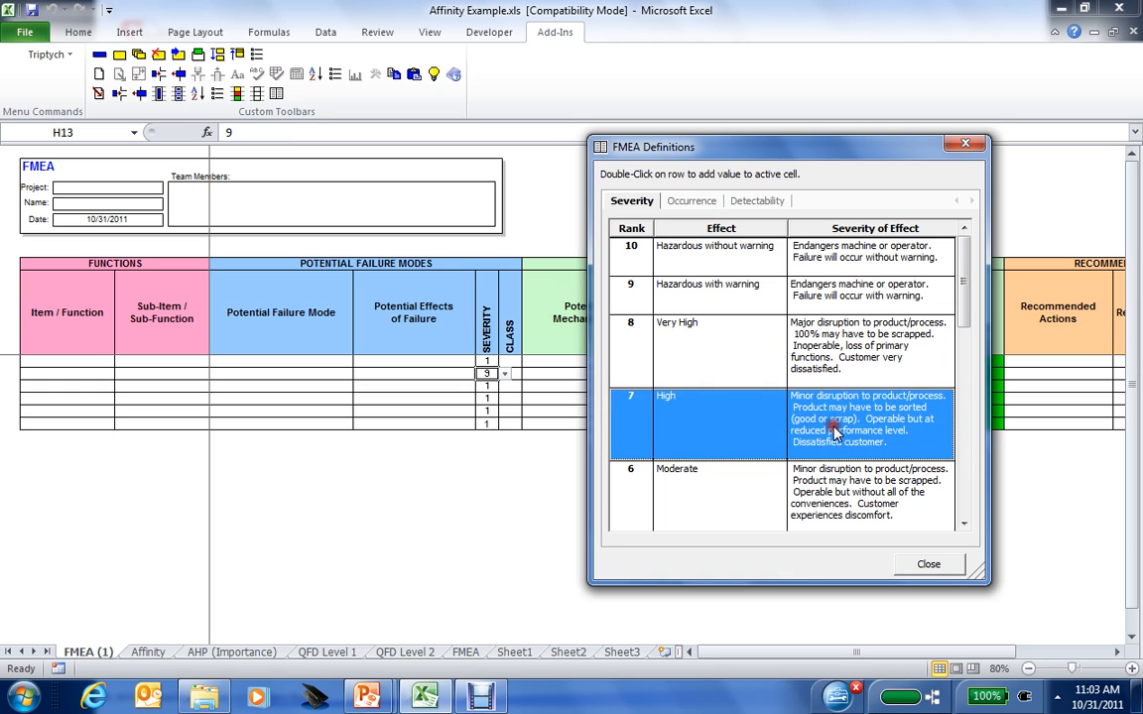
double_click(724, 435)
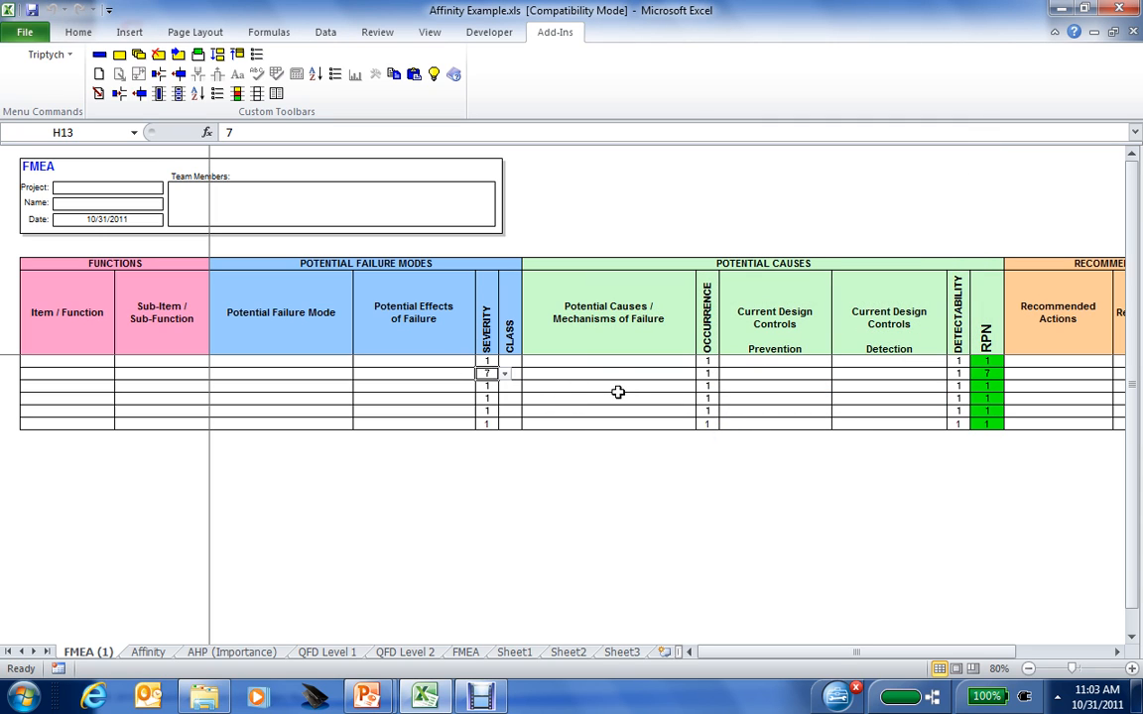
Set the occurrence rating in the second FMEA row to 9, Very High [1 in 3]
click(591, 375)
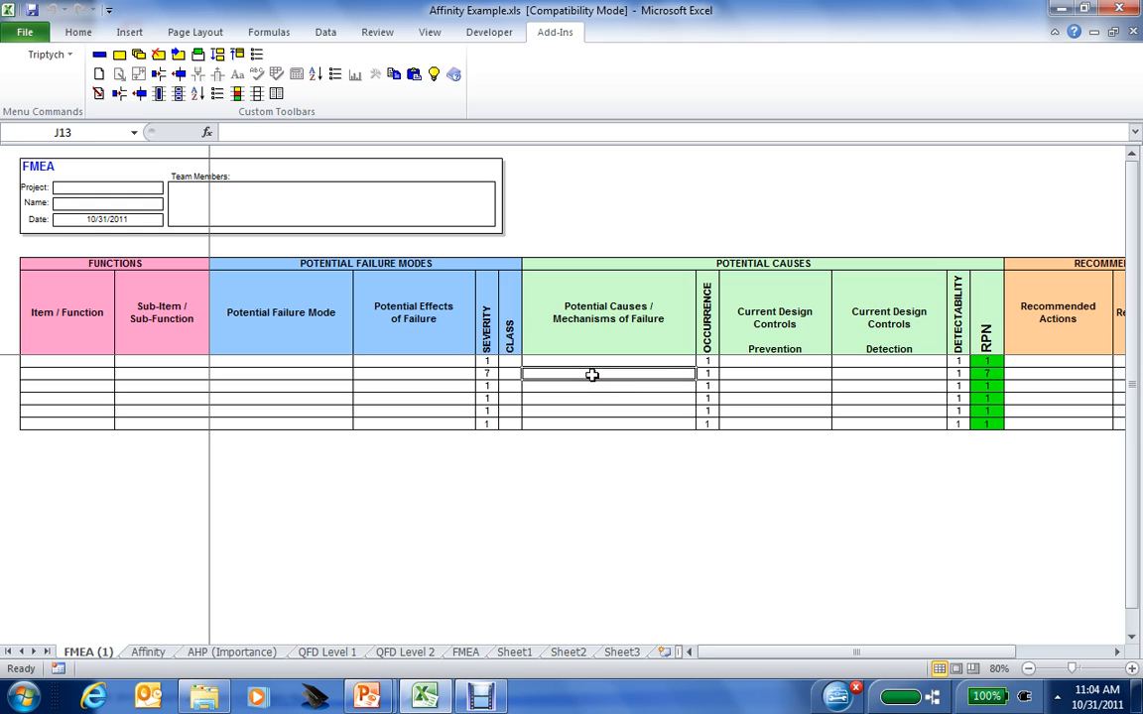
click(707, 374)
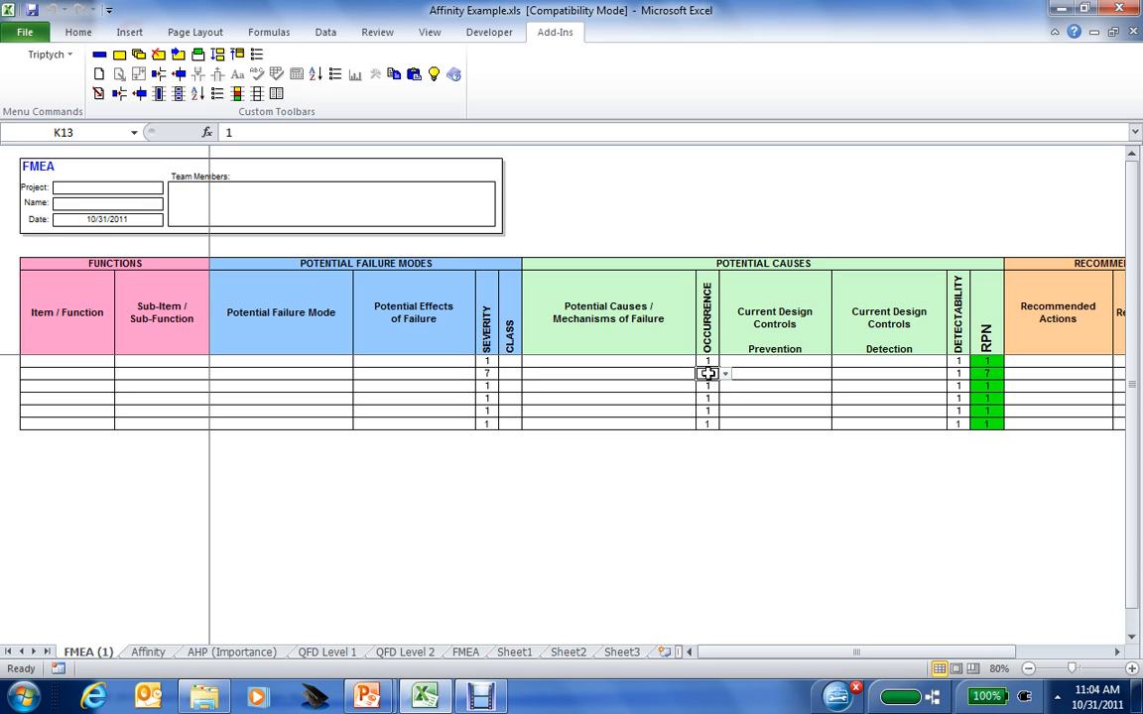
click(725, 375)
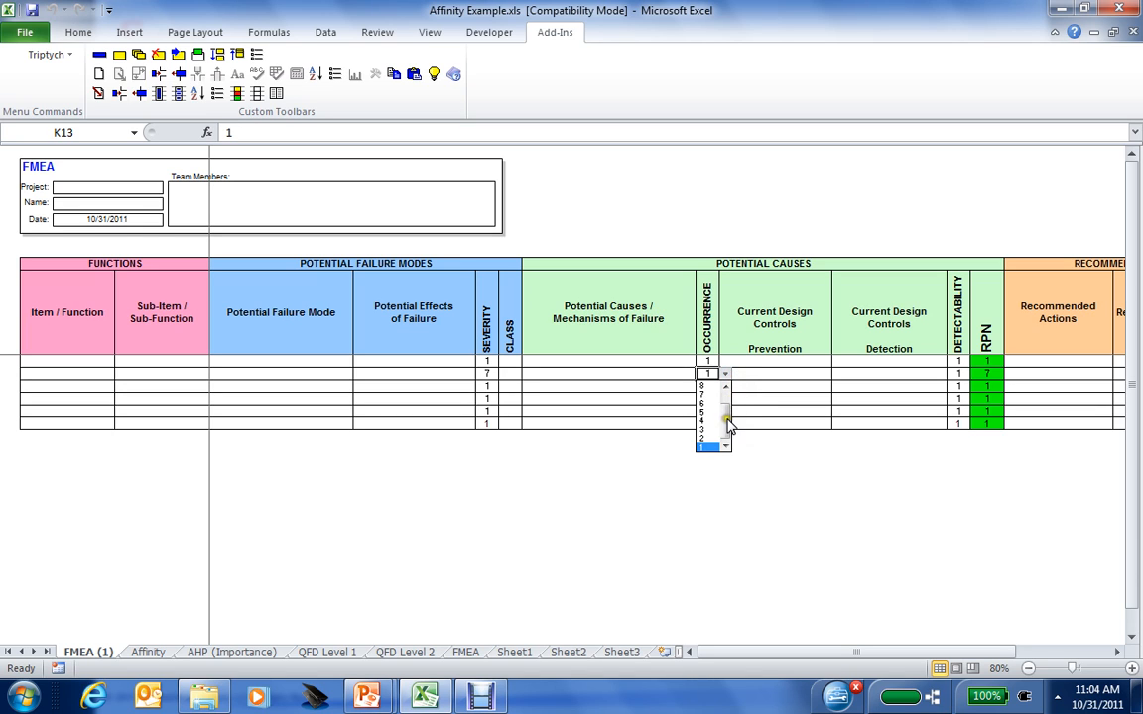
mouse_move(727, 421)
mouse_down()
mouse_move(725, 393)
mouse_move(725, 429)
mouse_up()
click(706, 375)
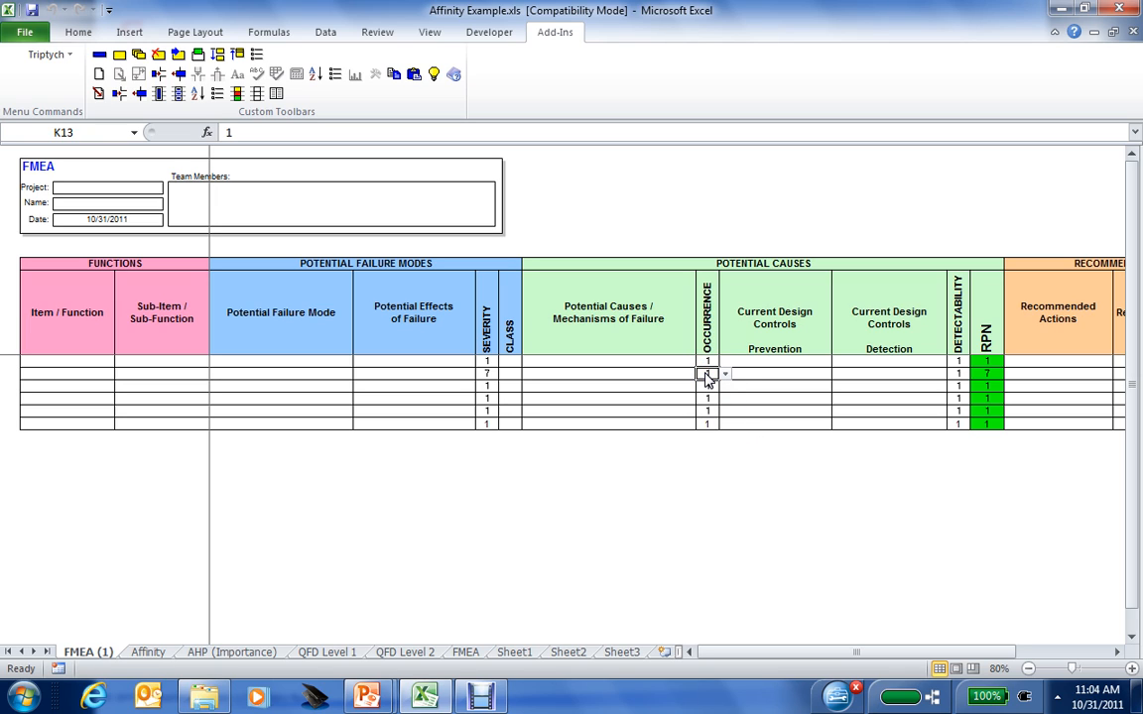
right_click(706, 376)
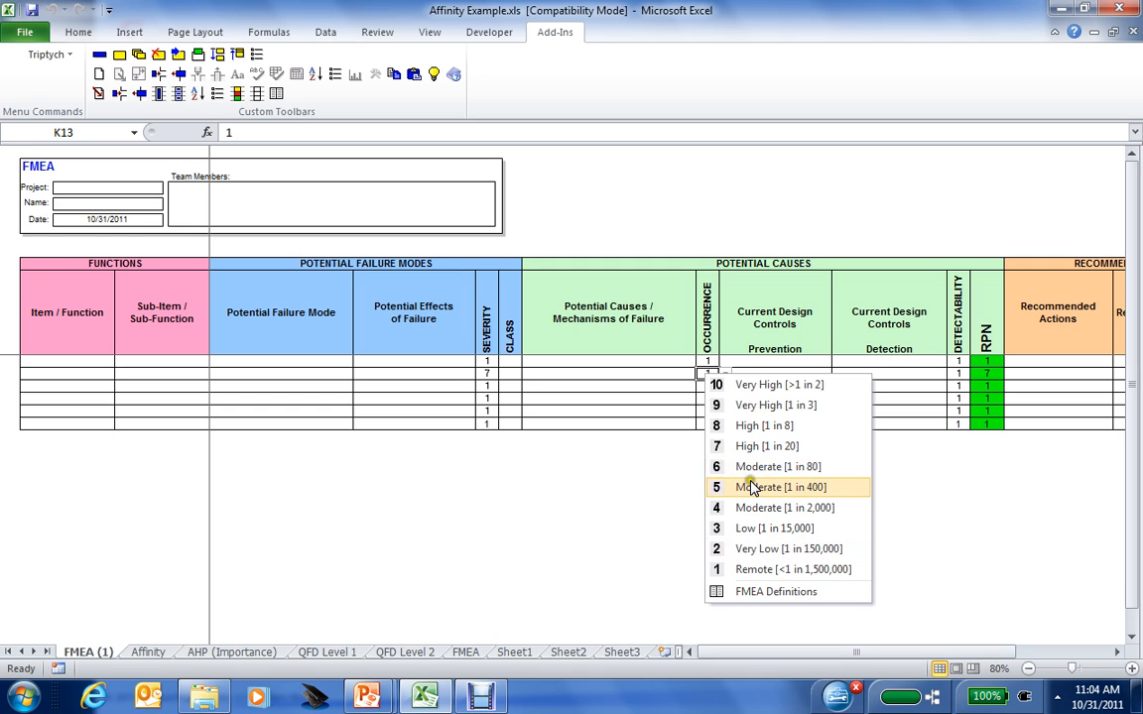
click(751, 409)
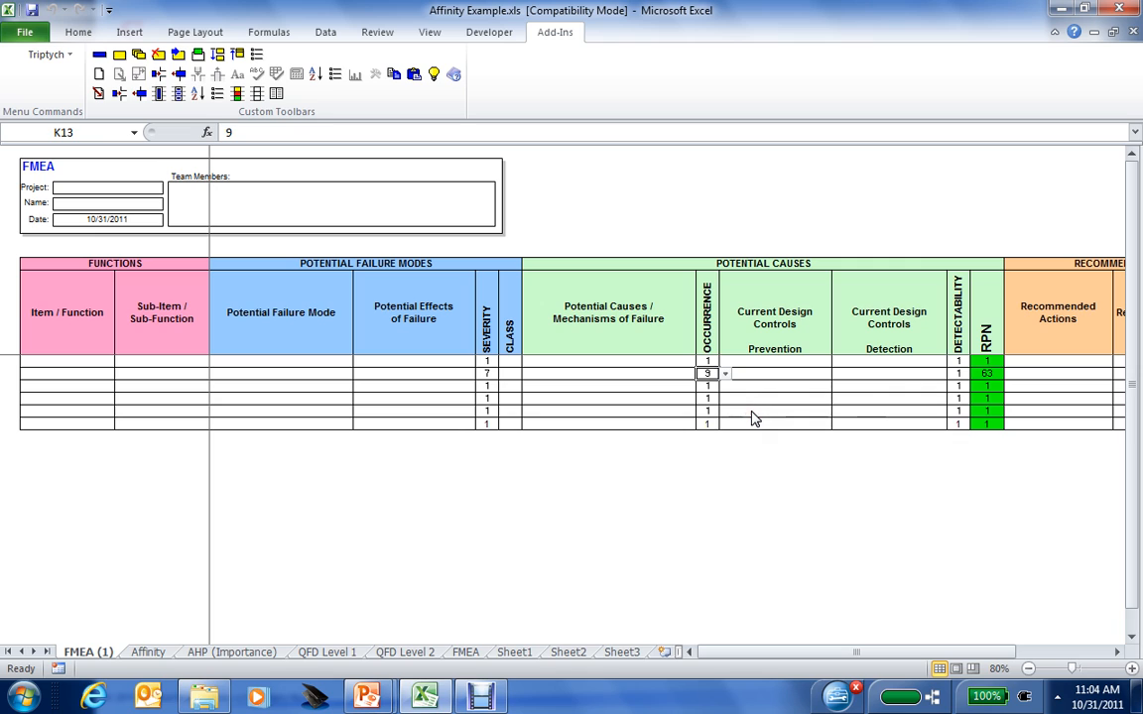
Apply rank 9 from the Occurrence list of the FMEA Definitions to the second row's occurrence rating
right_click(709, 374)
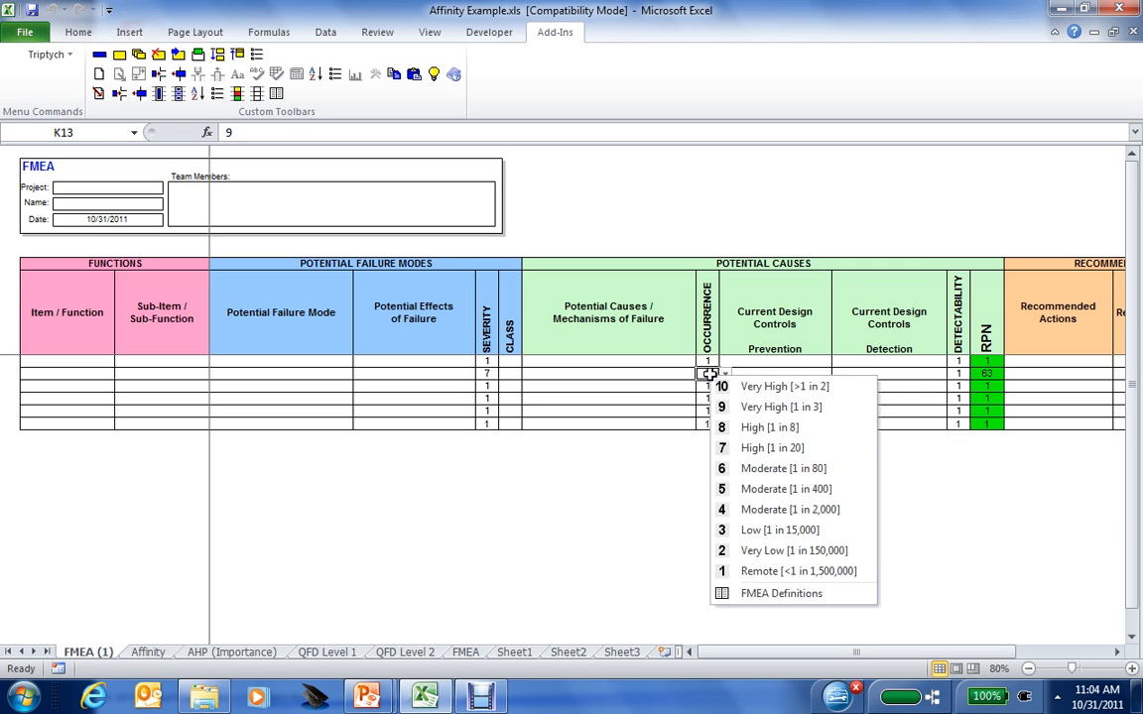
click(765, 595)
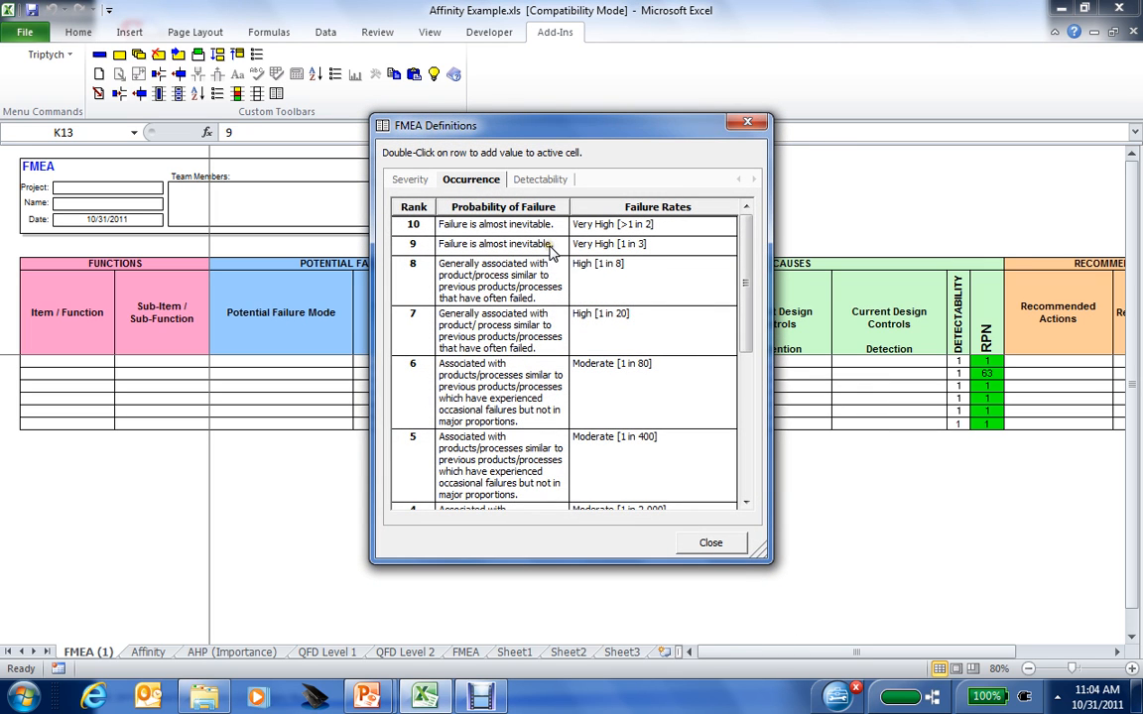
click(505, 245)
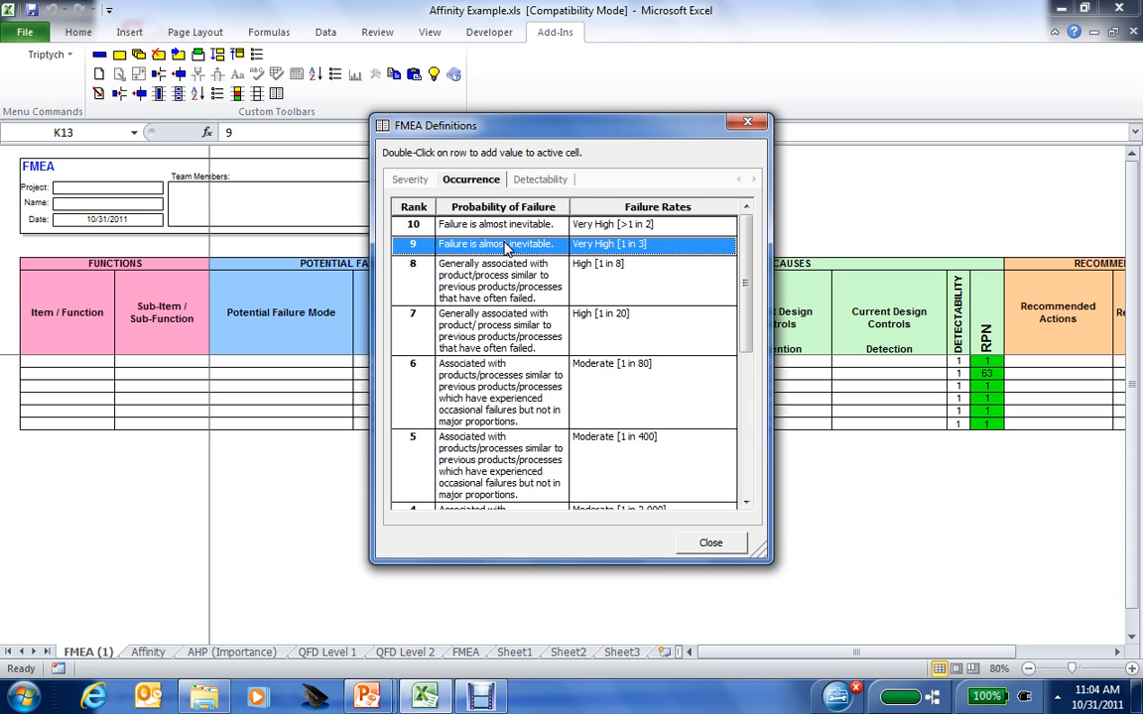
double_click(504, 245)
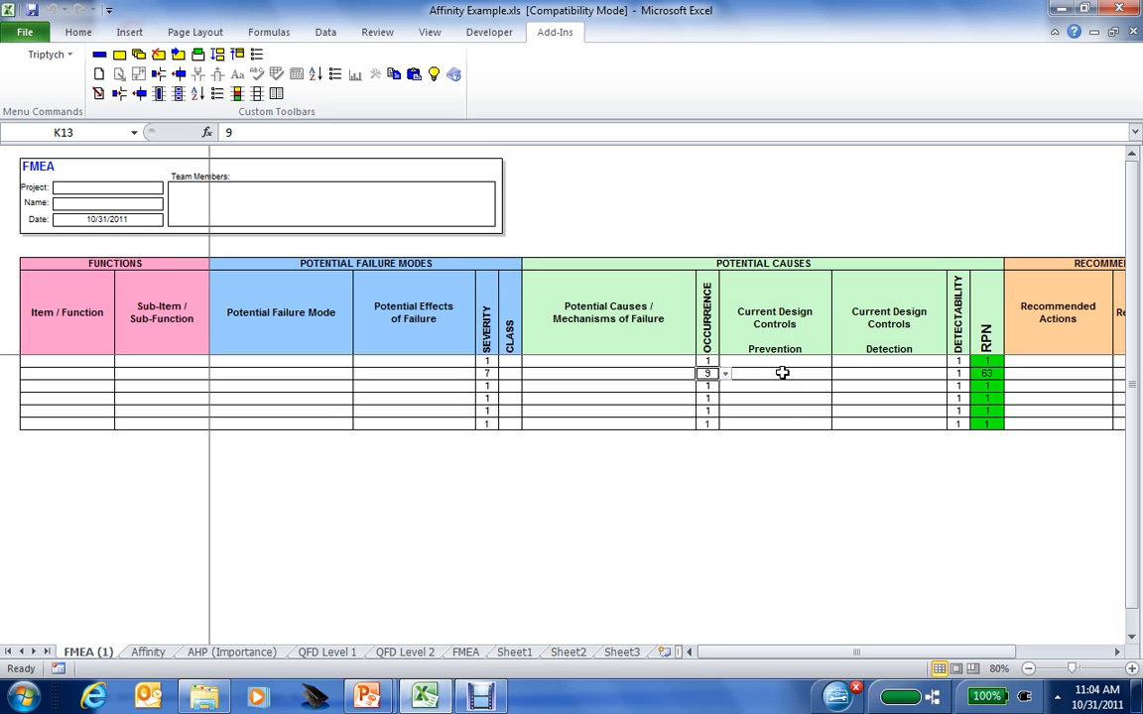
Set the detectability rating in the second FMEA row to 10 (Almost Impossible) from the Detectability list of the FMEA Definitions
click(782, 372)
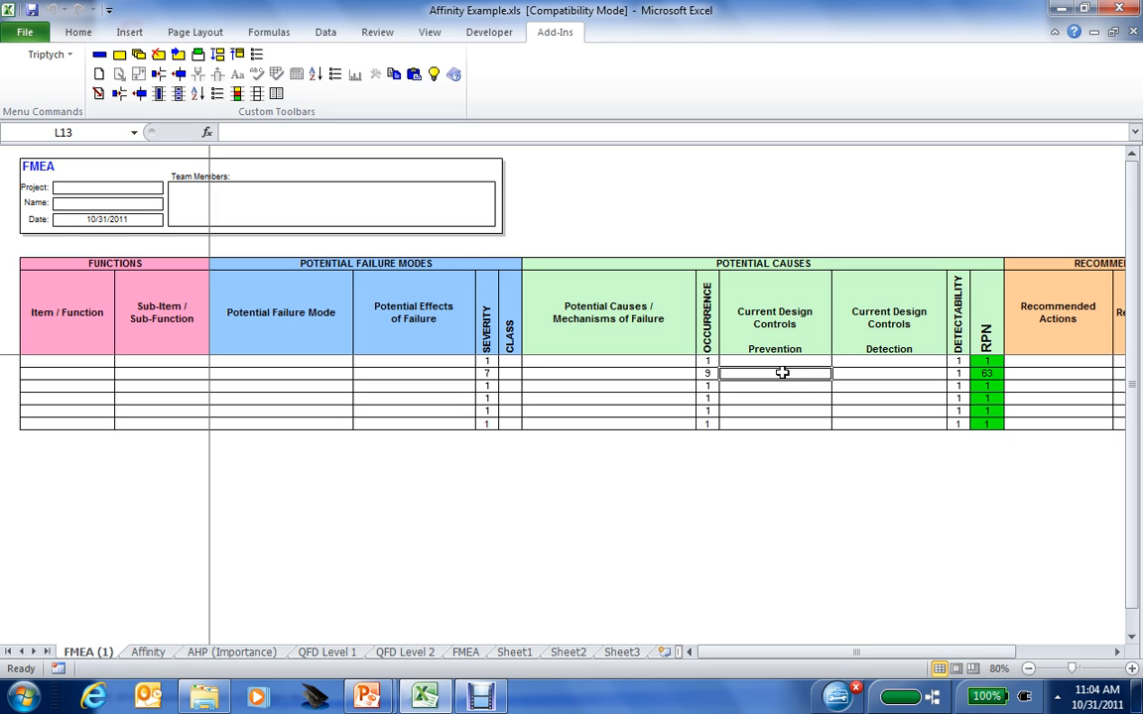
click(881, 372)
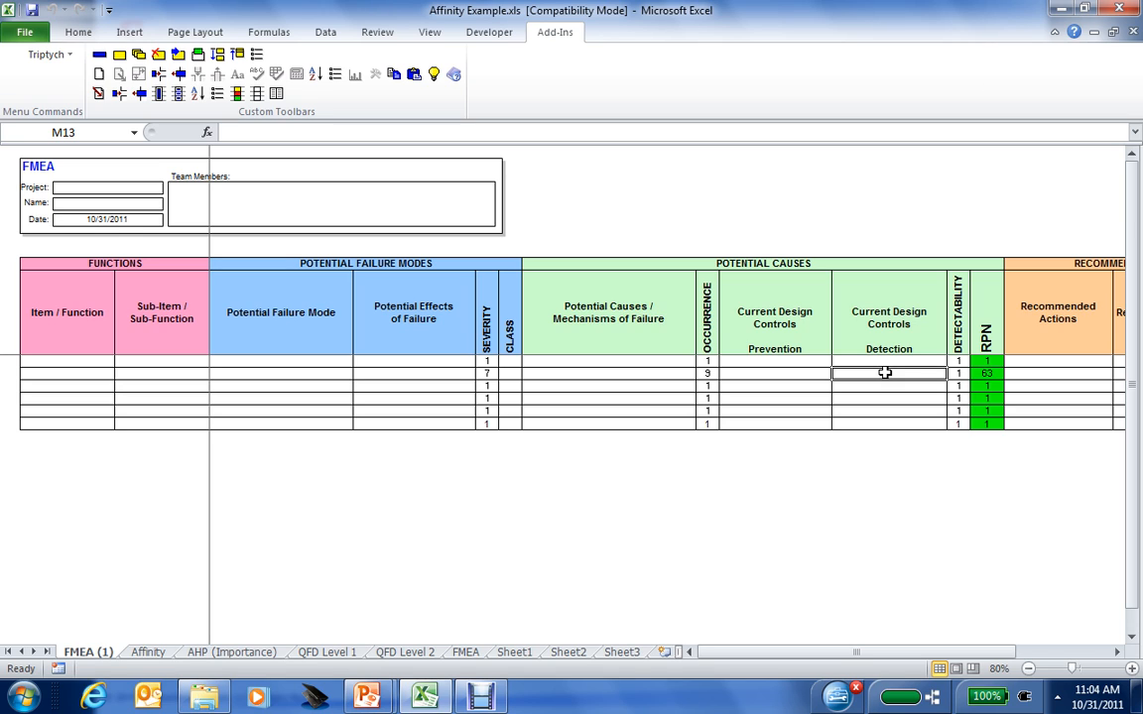
click(958, 374)
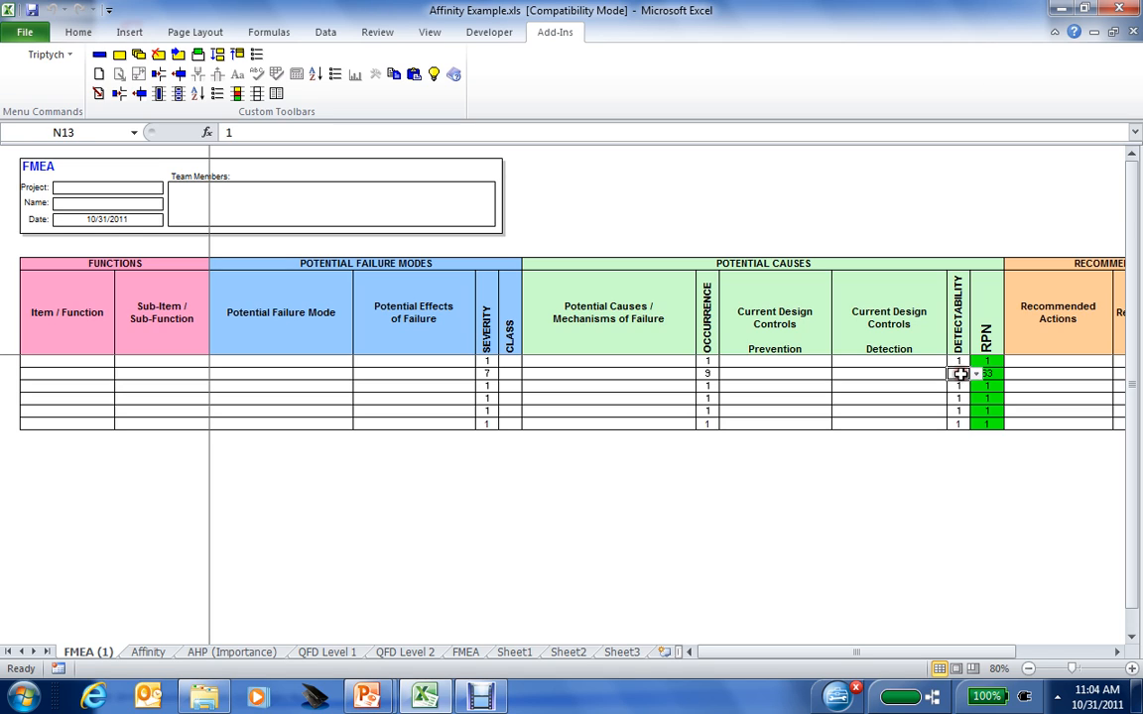
click(977, 375)
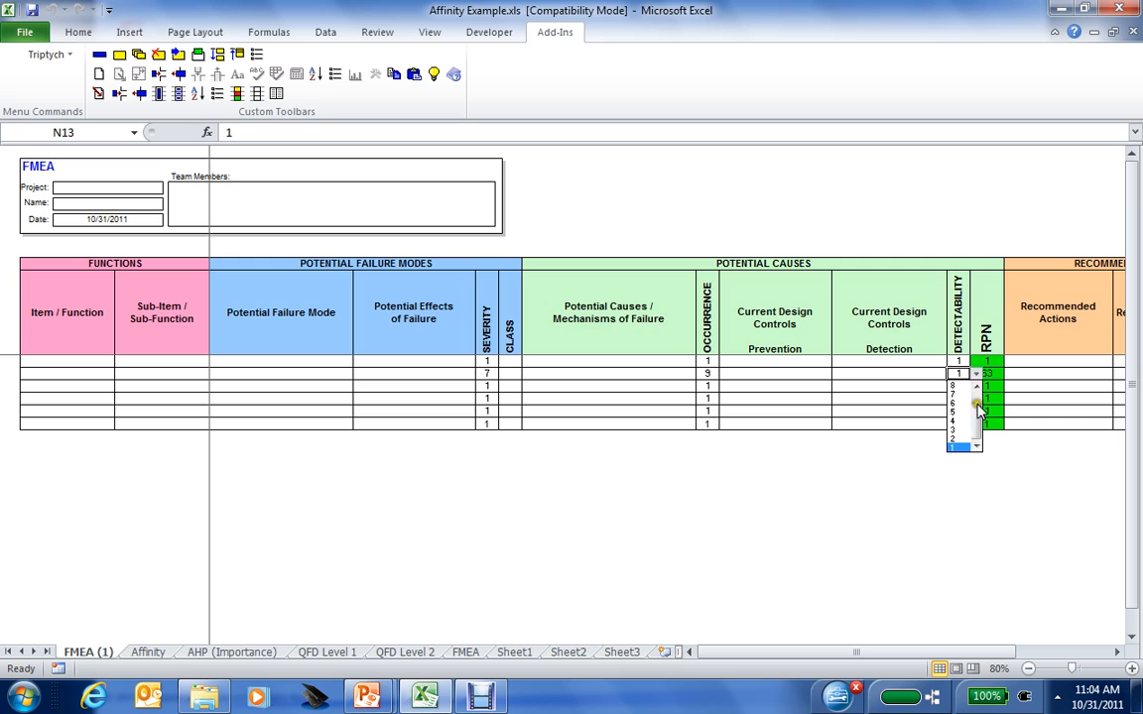
drag(977, 425, 977, 397)
click(958, 374)
right_click(959, 376)
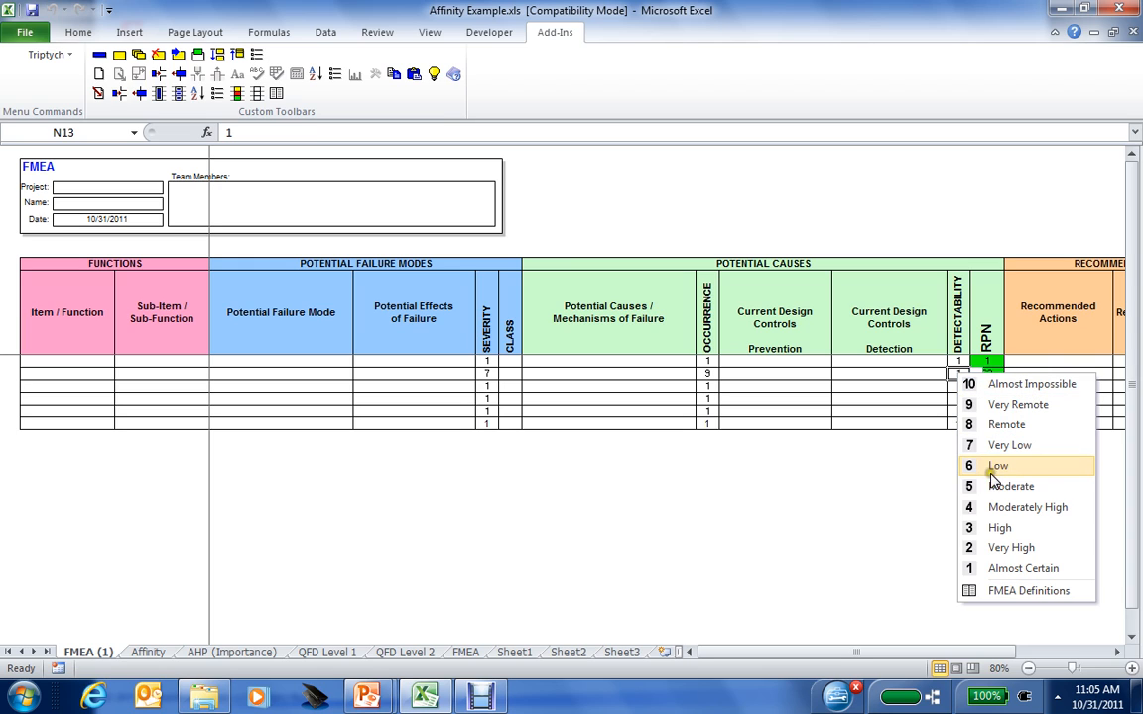
click(1004, 593)
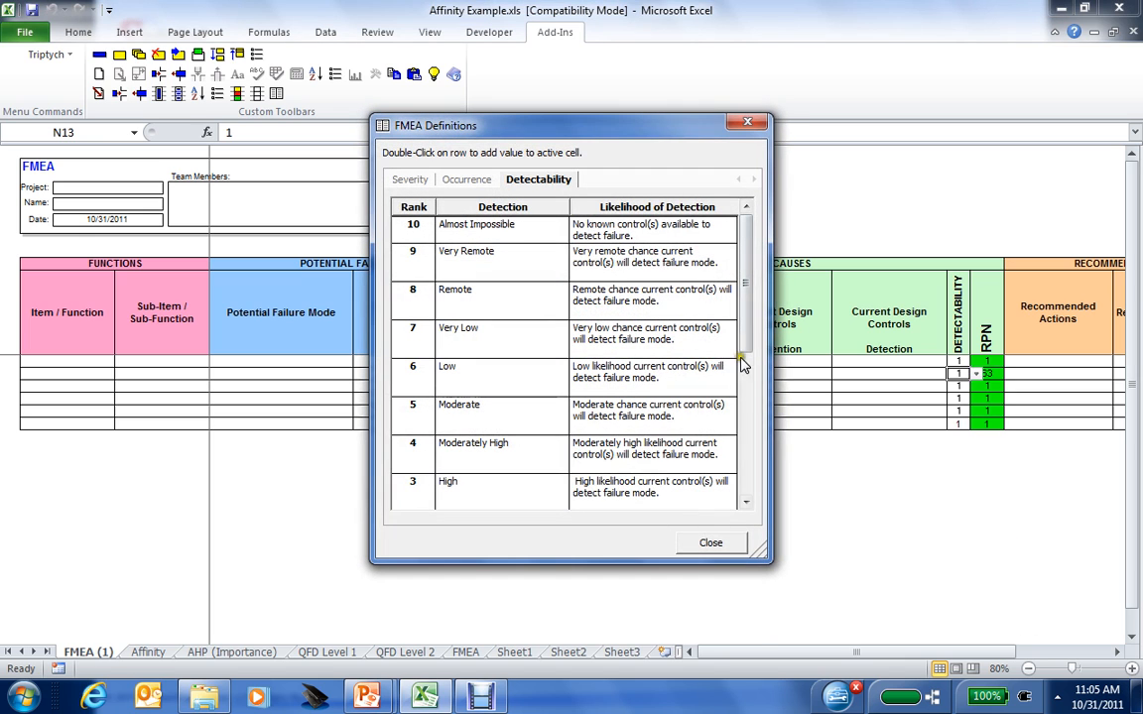
double_click(560, 226)
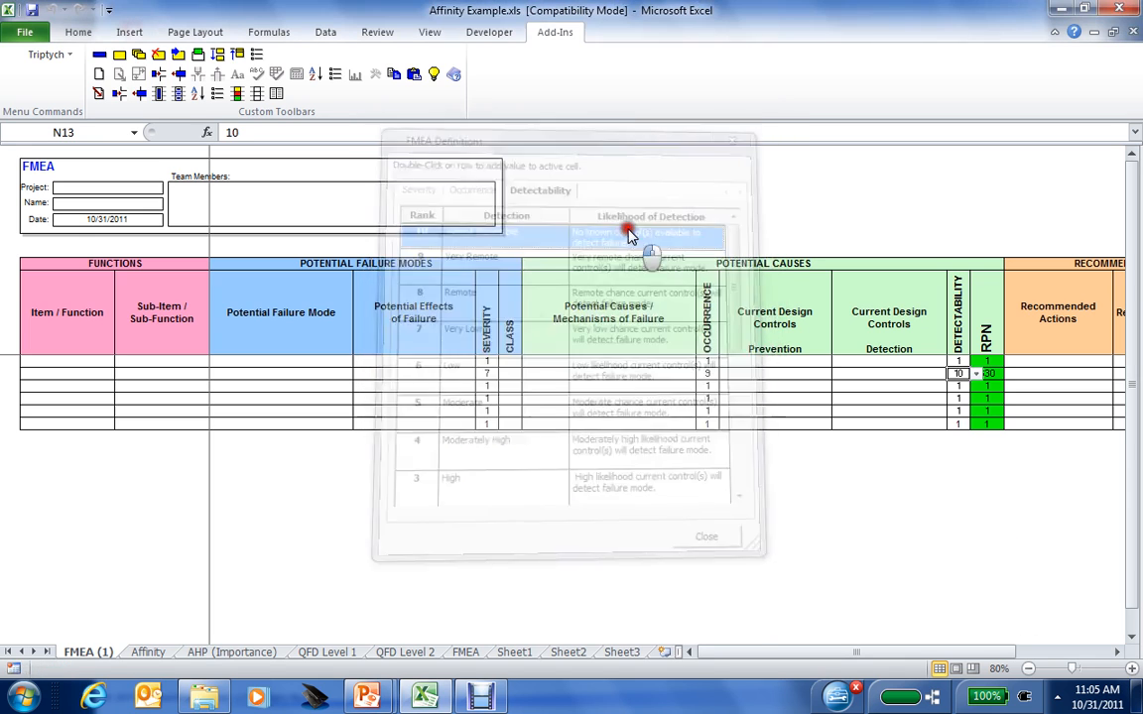
Inspect the second row's RPN formula under Potential Causes and the detectability, occurrence and severity ratings it multiplies
click(992, 374)
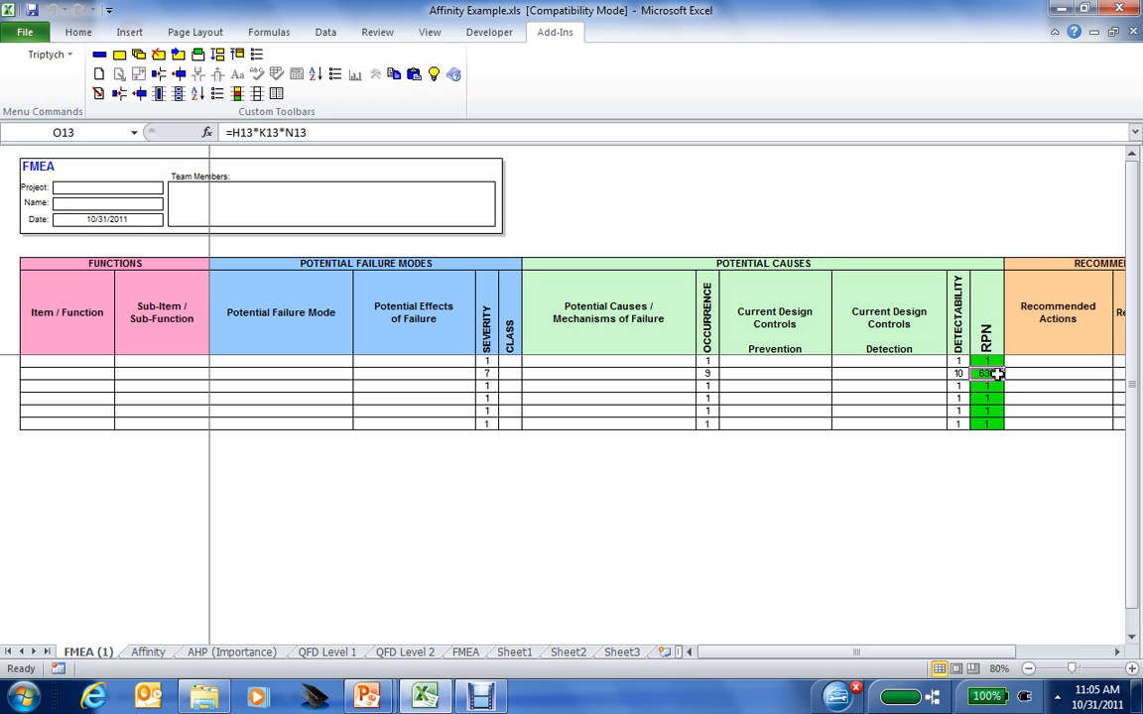
click(959, 374)
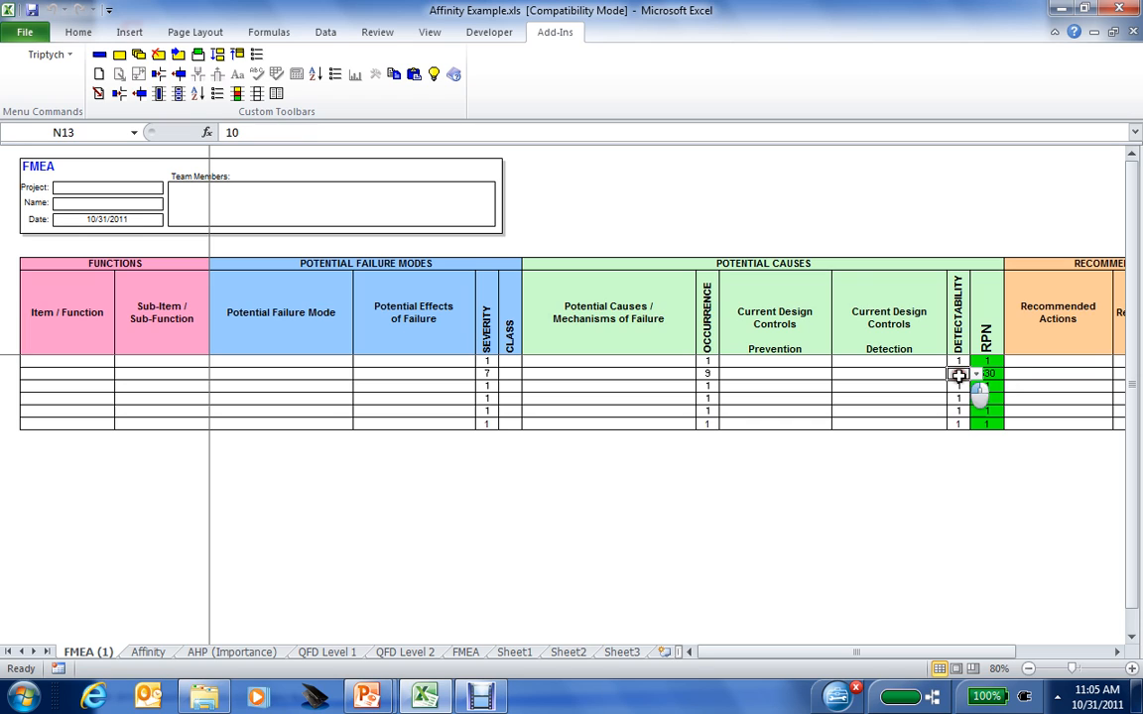
click(707, 373)
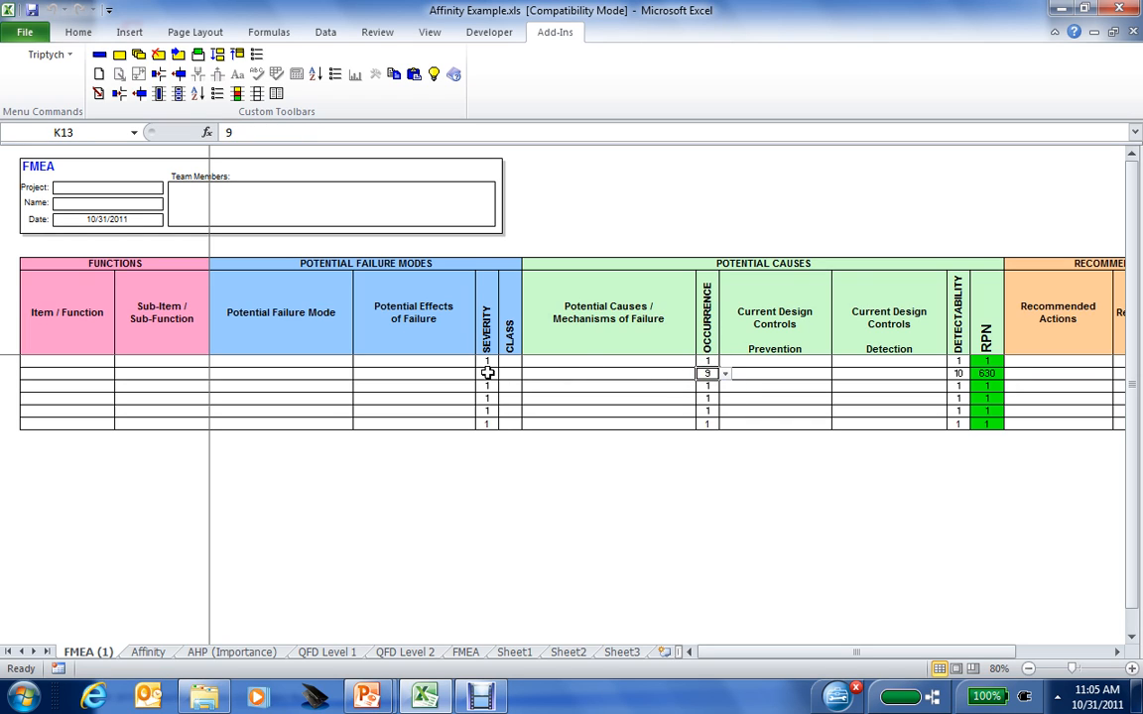
click(487, 373)
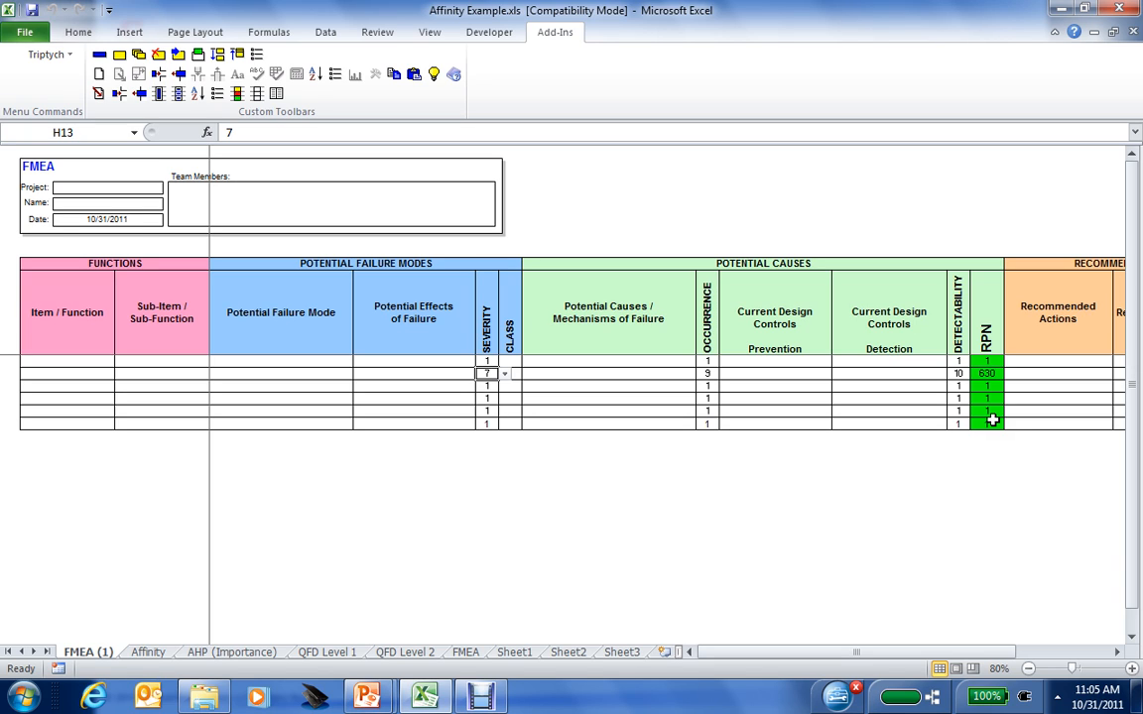
Examine the Recommended Actions and Action Results sections, including the second row's RPN formula in Action Results
click(1116, 652)
click(1116, 651)
click(1116, 651)
click(1116, 652)
click(1116, 651)
click(1116, 652)
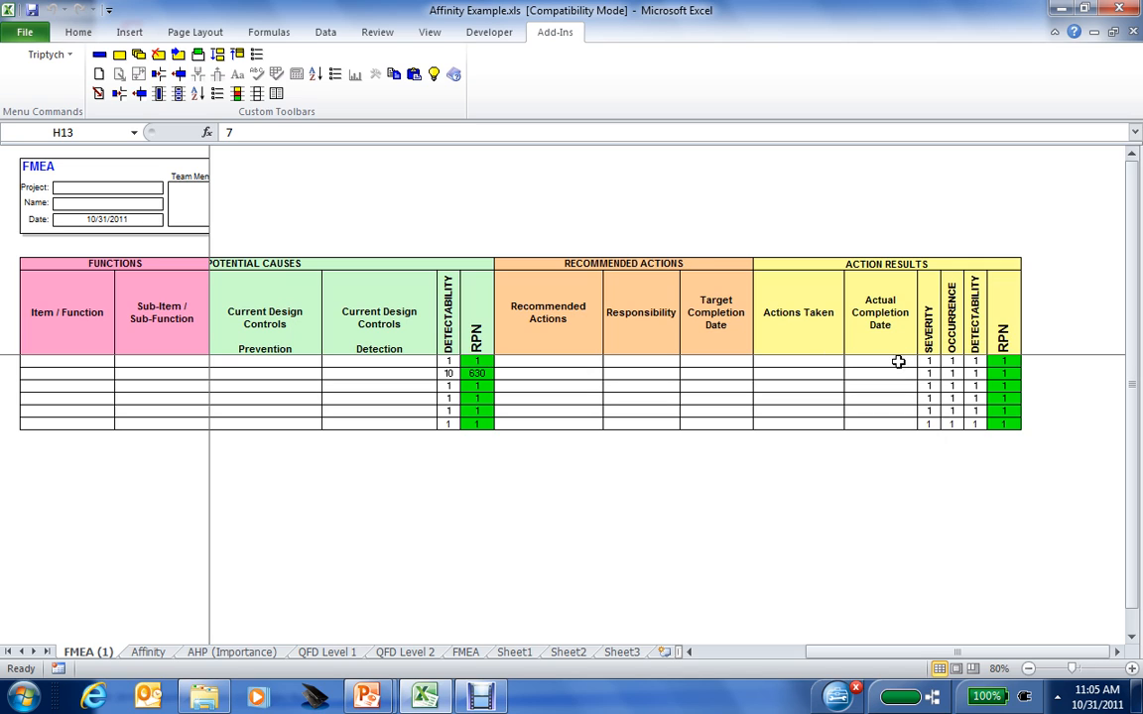
click(1002, 374)
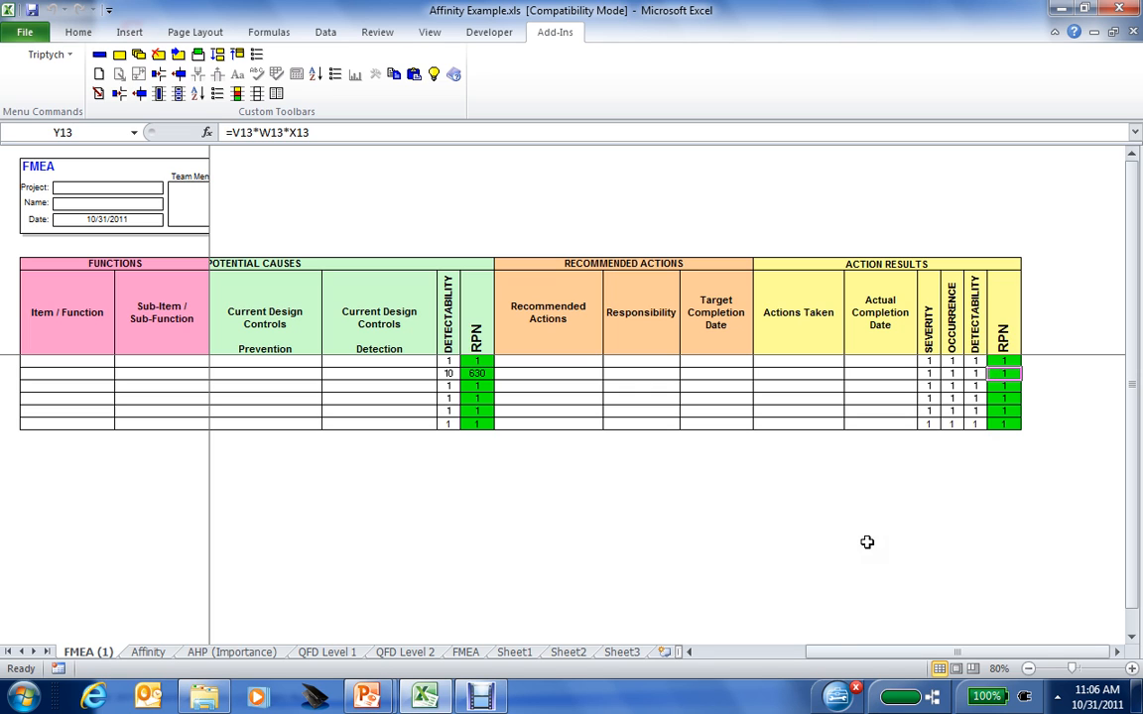
Review the sort keys available in the FMEA Sorting options and close them without sorting
drag(841, 652, 694, 655)
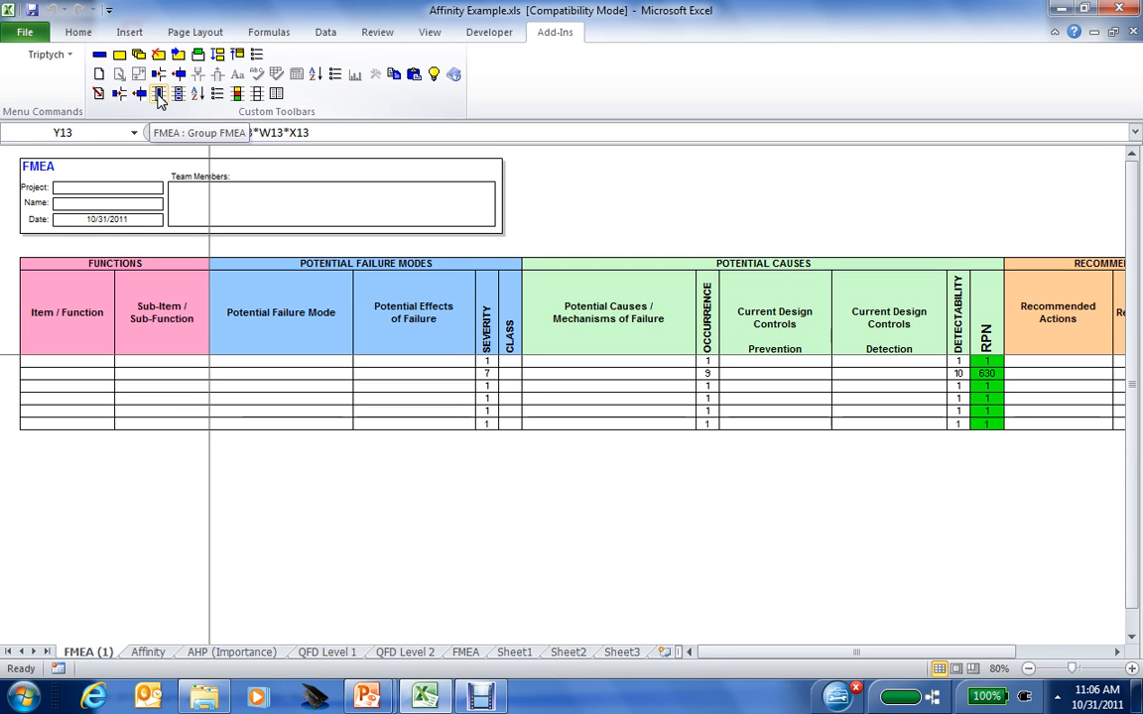
click(197, 95)
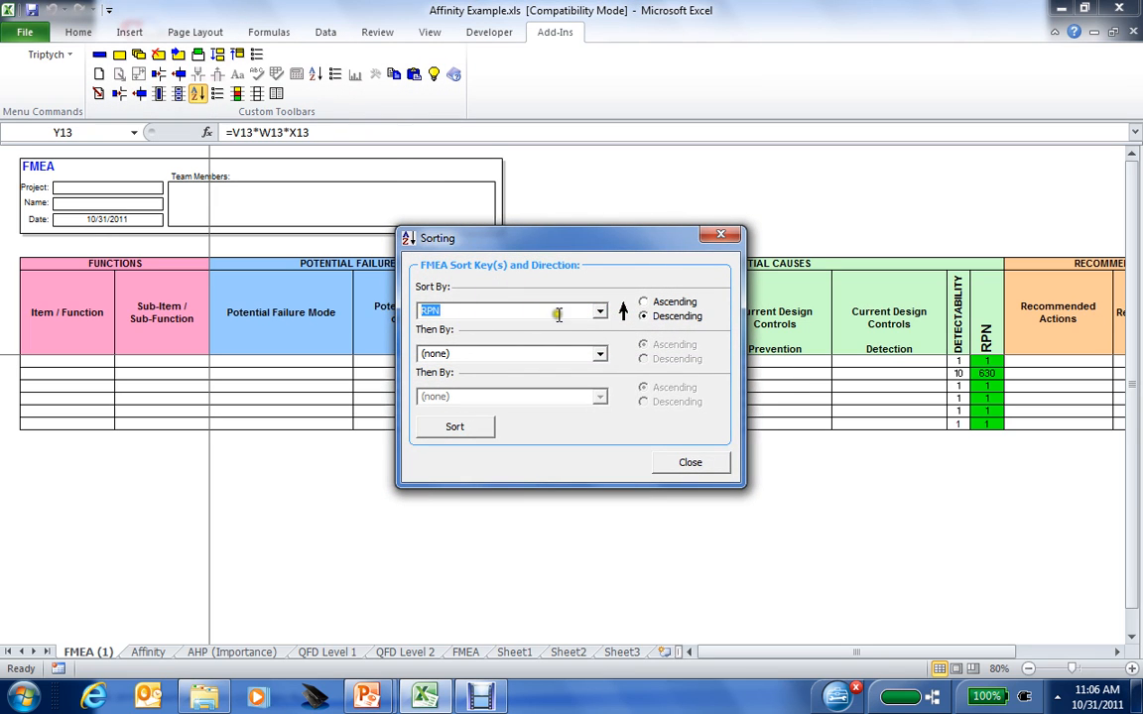
click(599, 314)
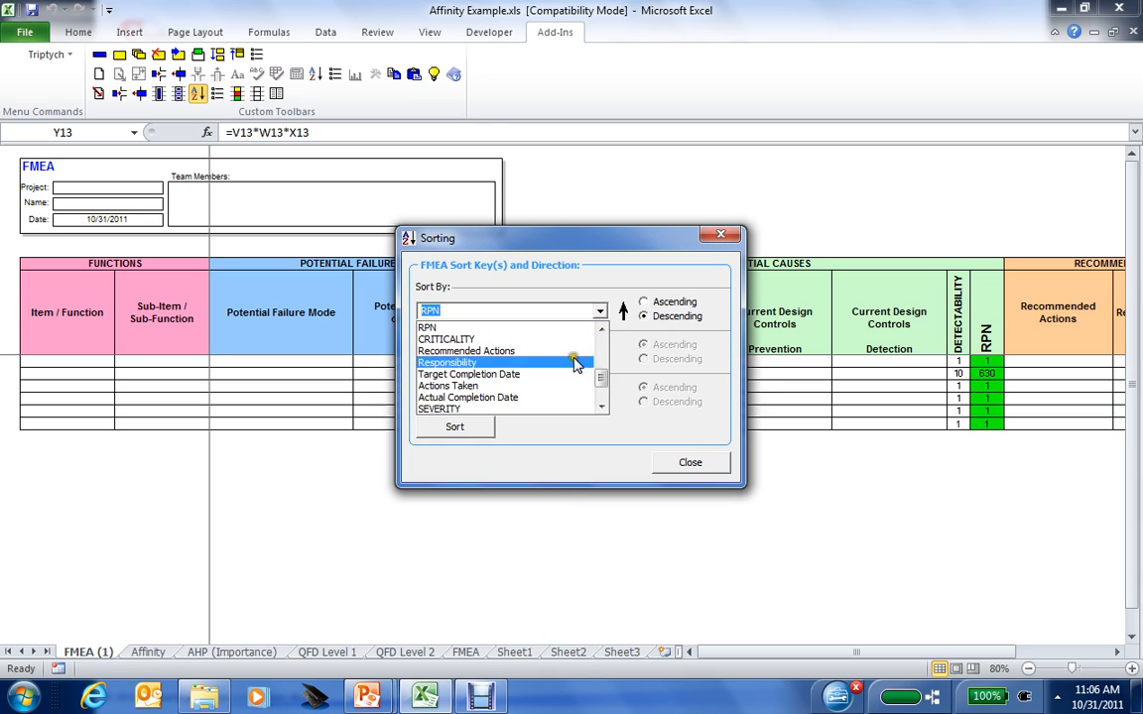
click(571, 327)
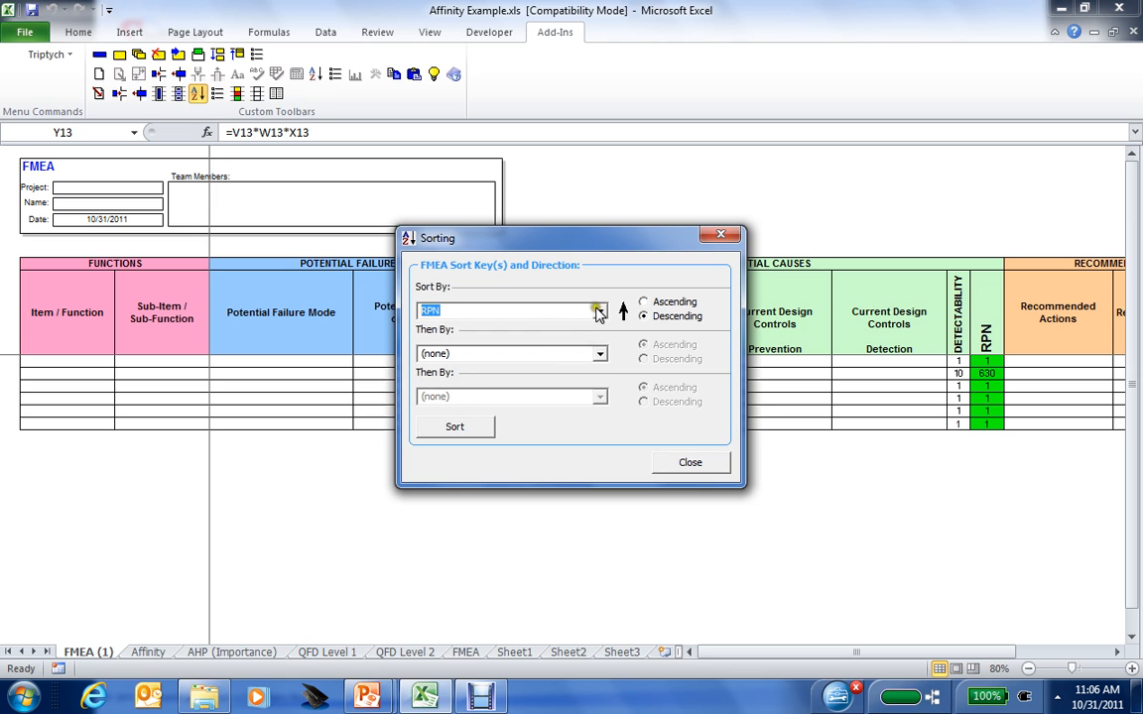
click(598, 312)
drag(599, 375, 600, 340)
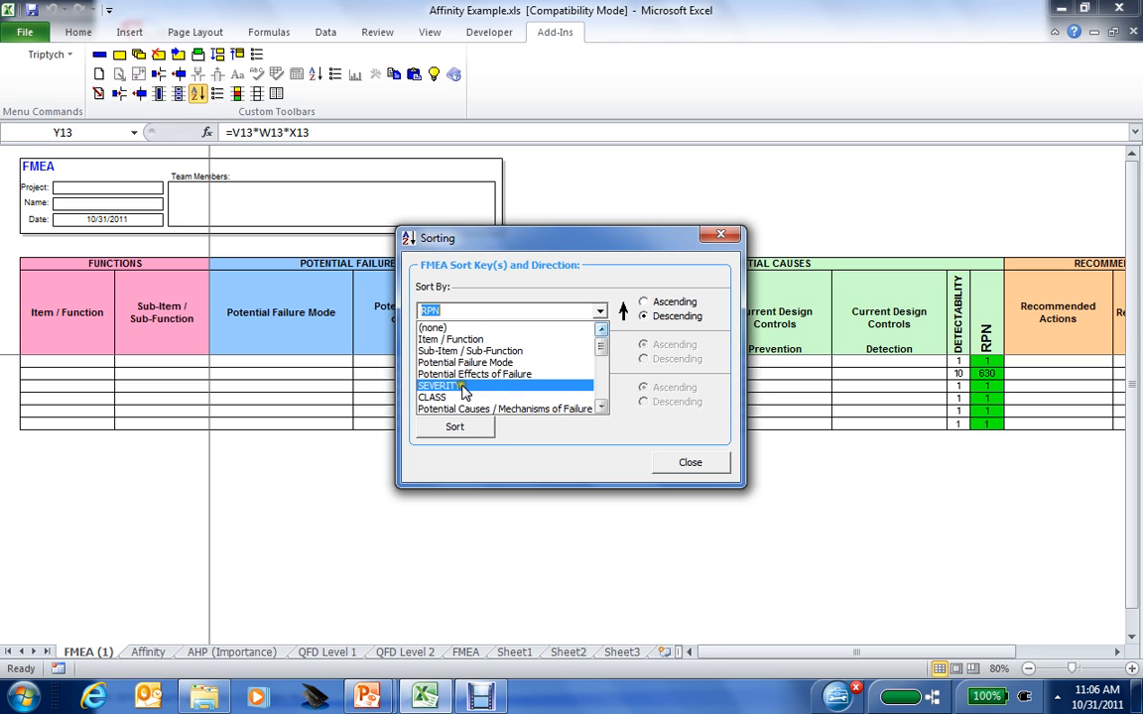
click(601, 409)
click(600, 407)
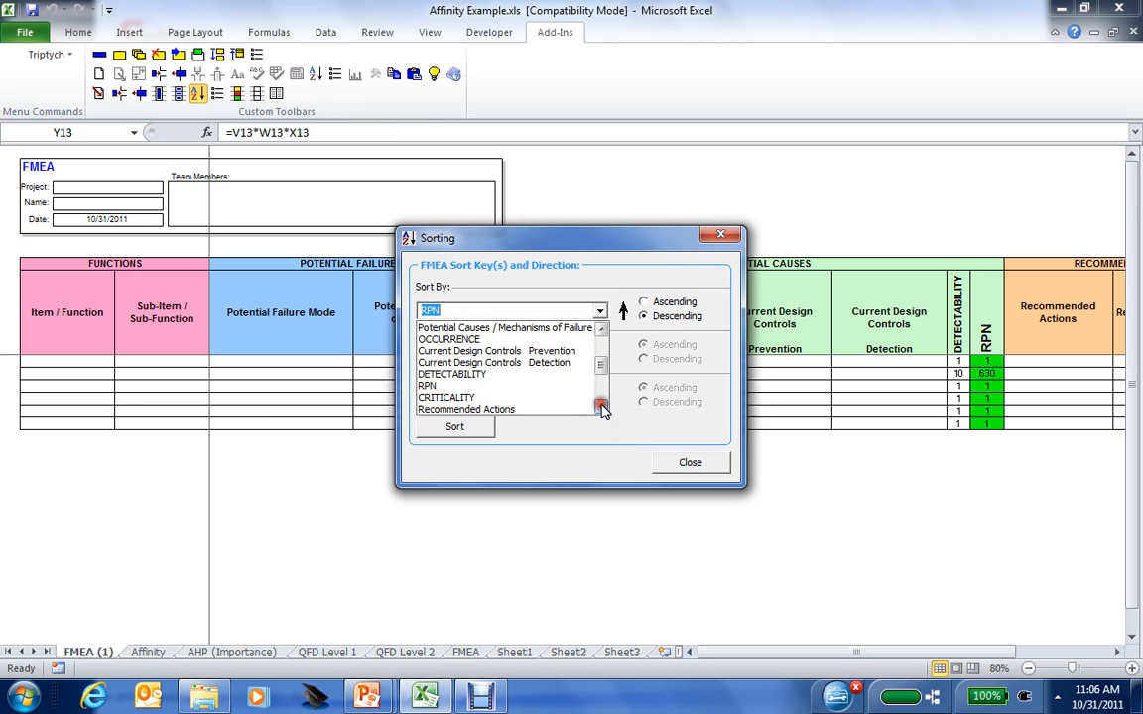
click(600, 408)
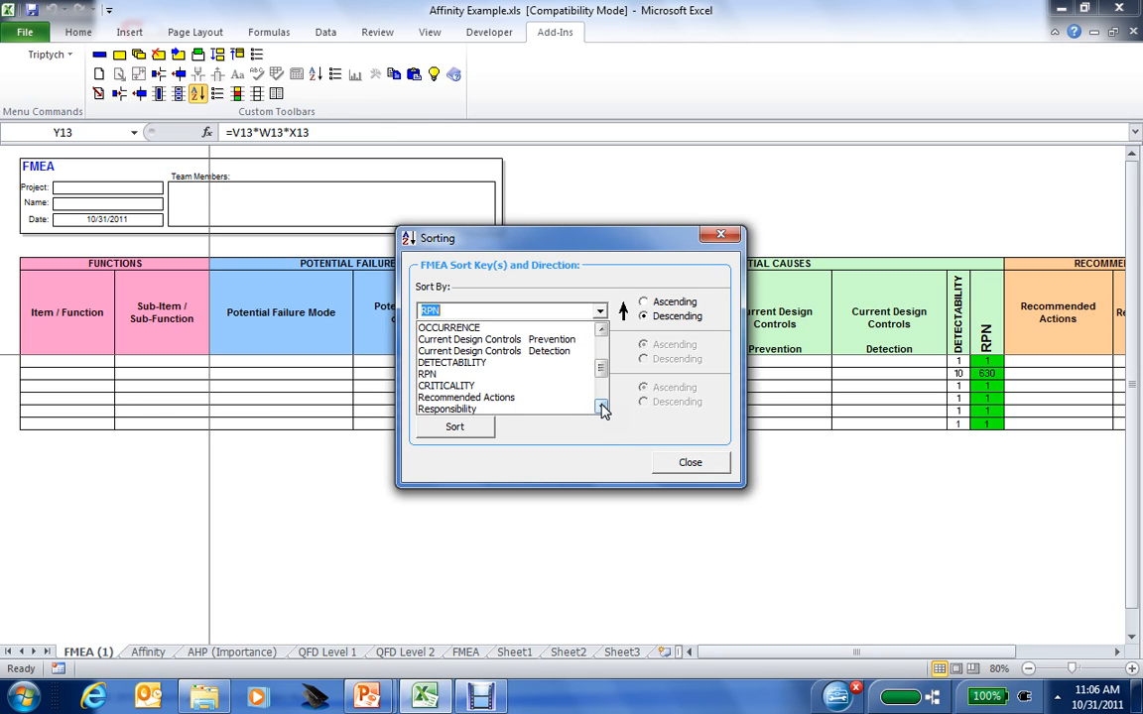
click(674, 463)
click(685, 463)
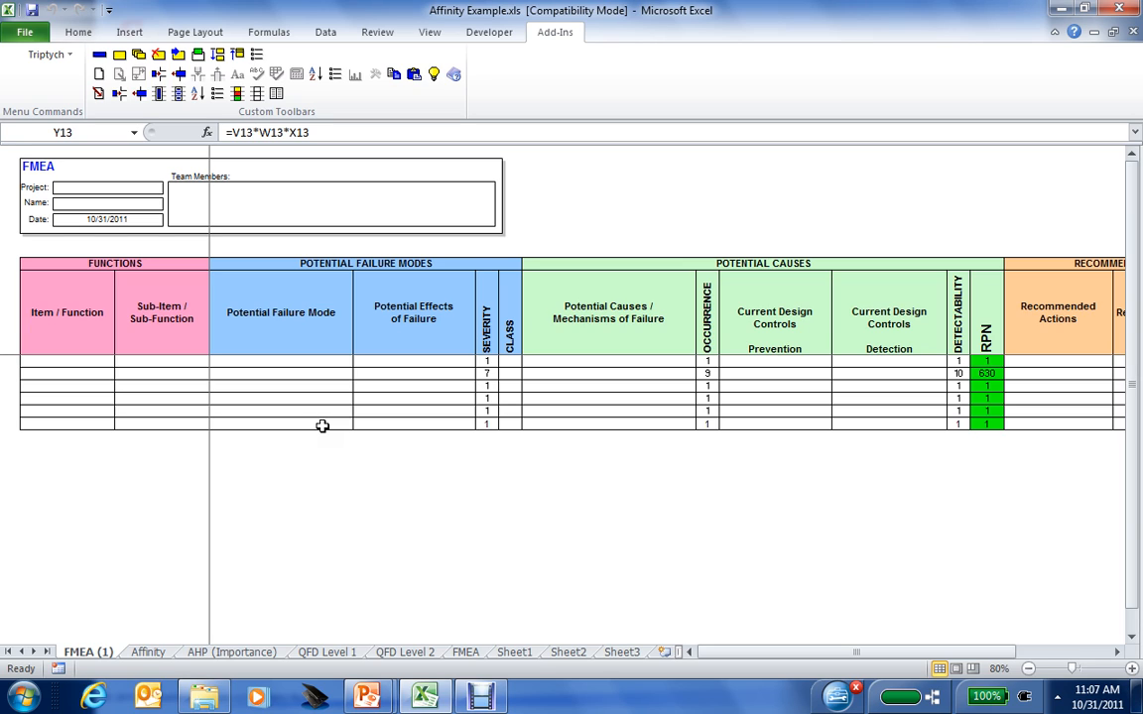
Delete the last four blank rows of the FMEA table, keeping only the first two
click(81, 387)
drag(82, 386, 83, 421)
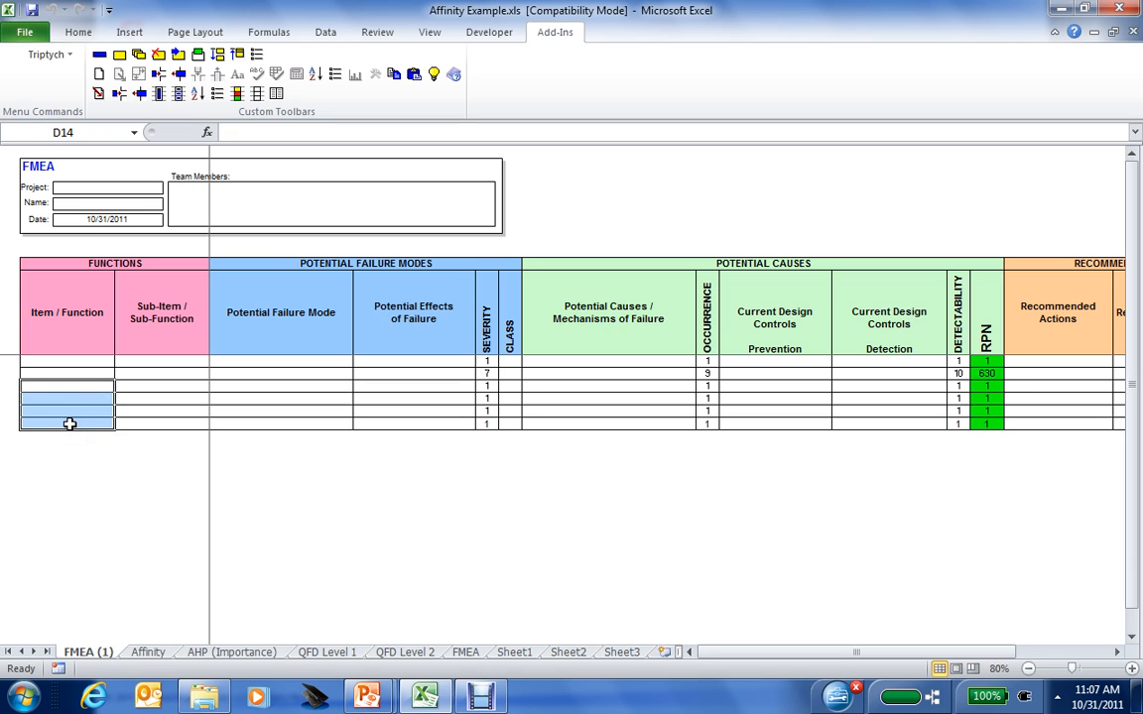
right_click(69, 423)
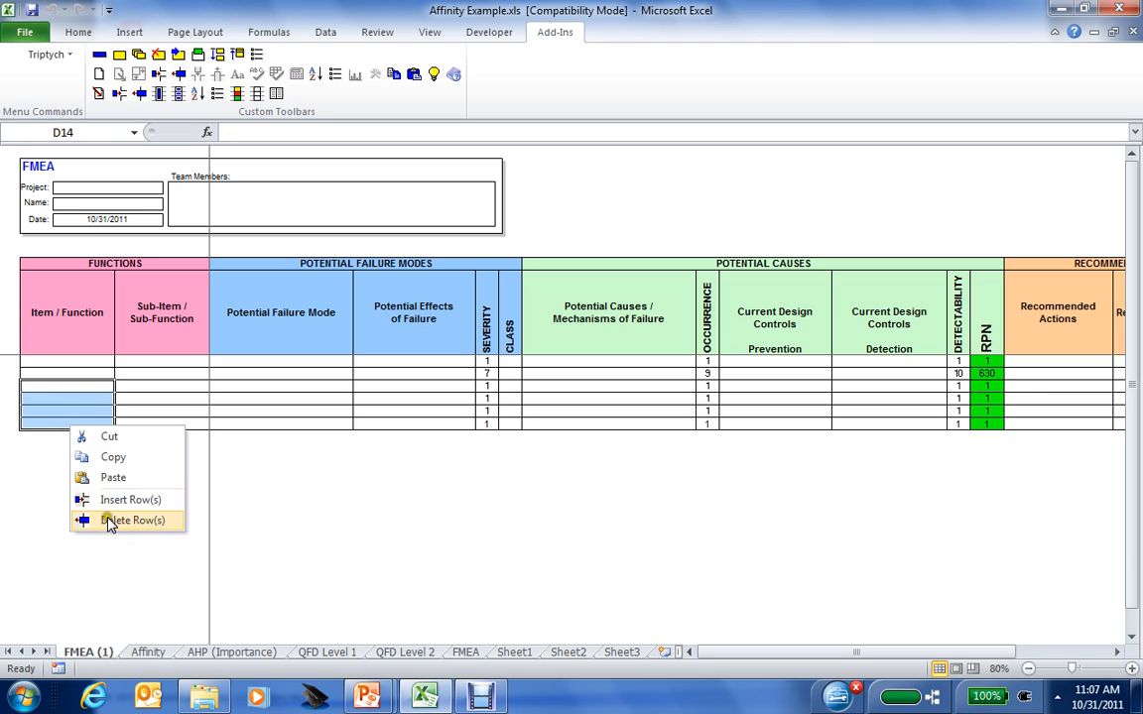
click(109, 521)
click(549, 416)
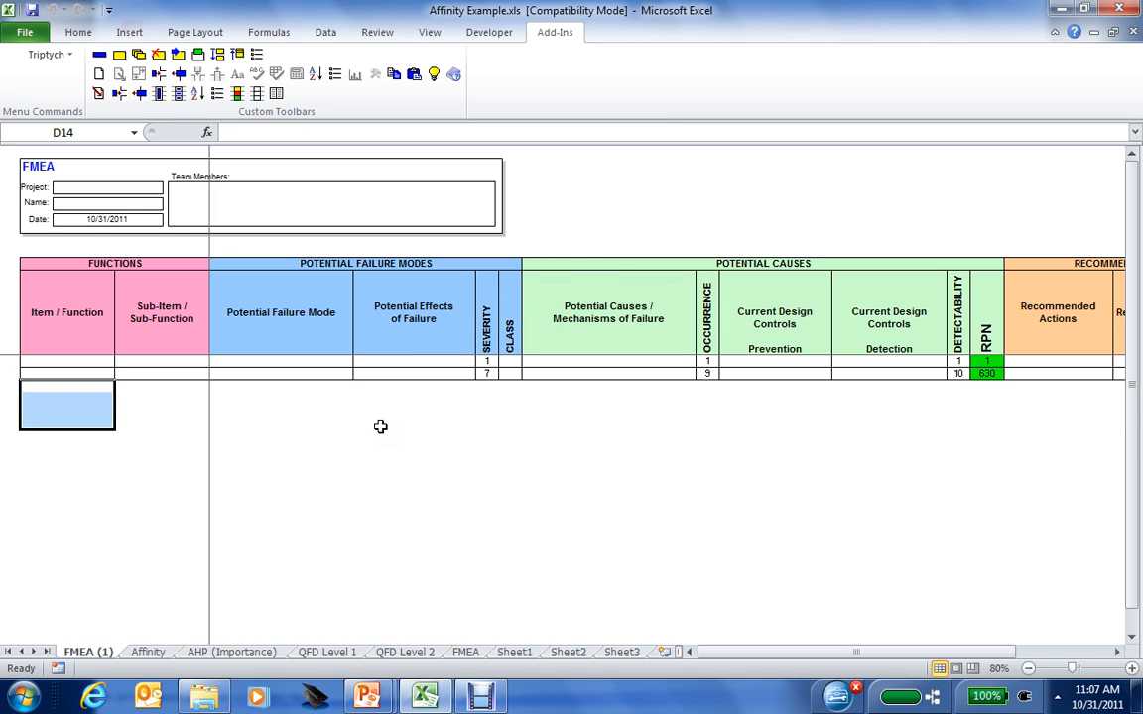
Start an import from a Triptych worksheet, with QFD Level 1 in Affinity Example.xls as the source
click(99, 94)
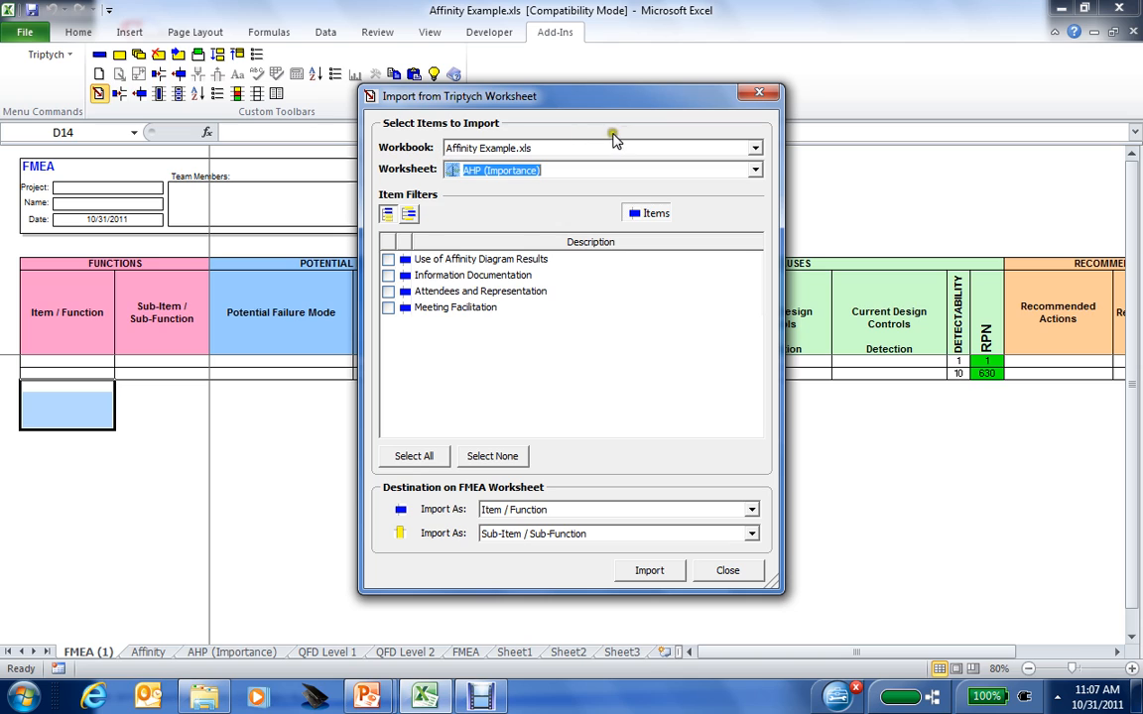
click(756, 149)
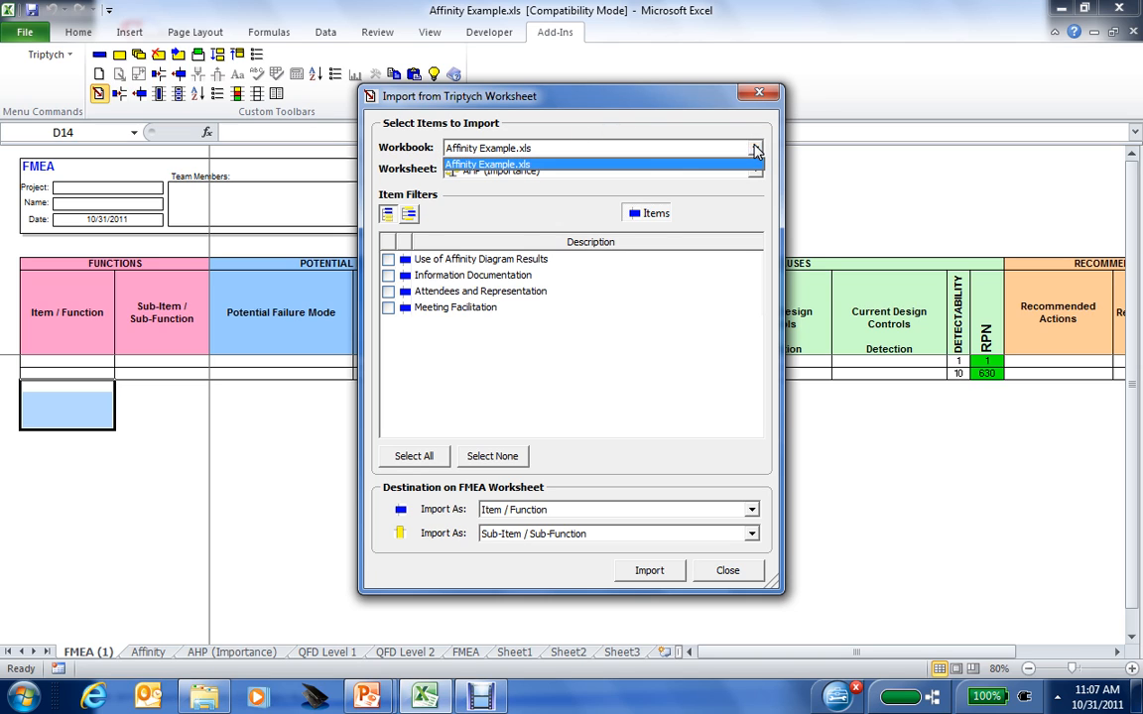
click(756, 149)
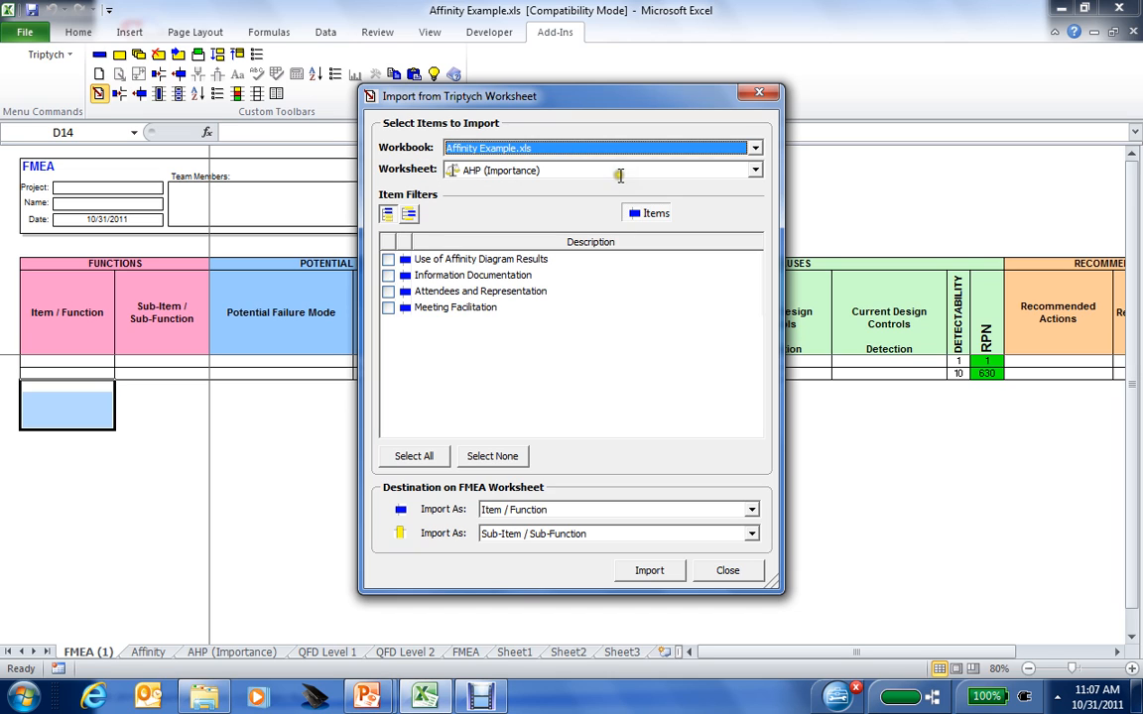
click(754, 172)
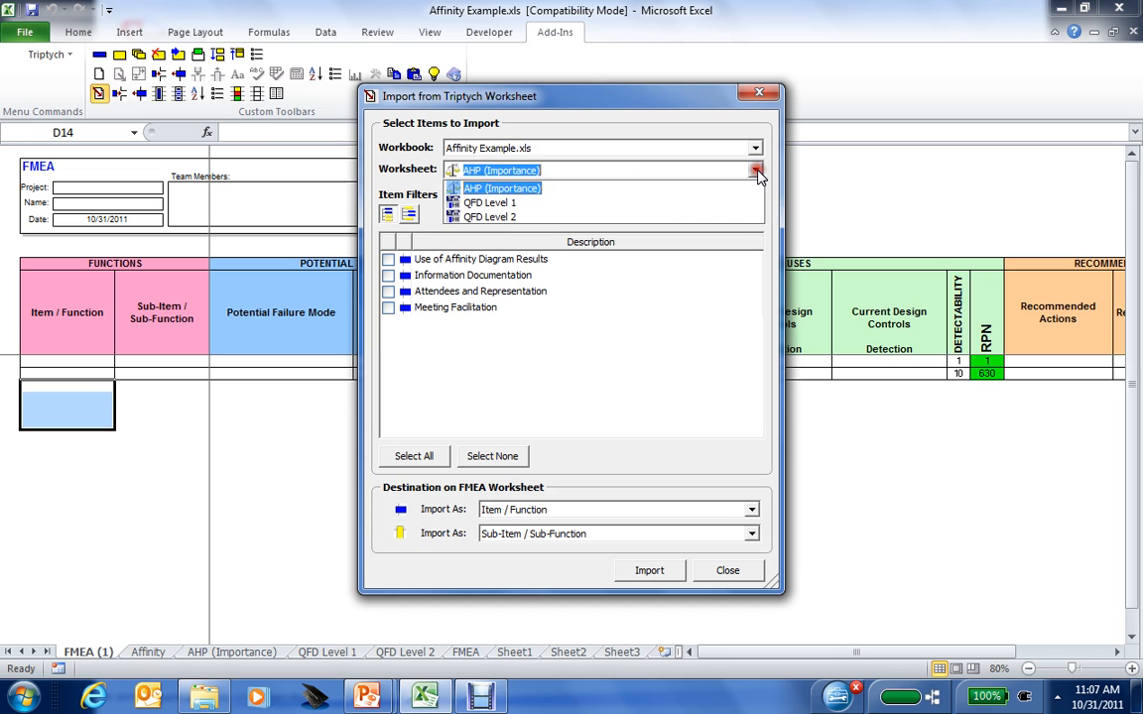
click(493, 203)
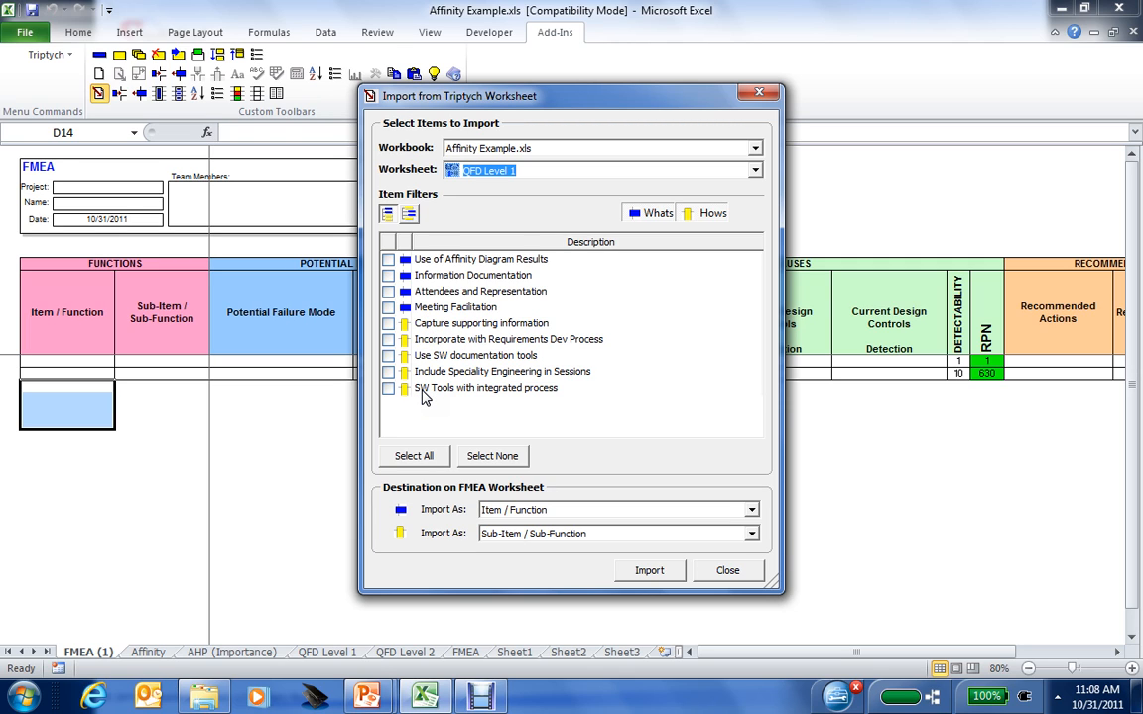
Group the import items by their relationships and filter out the low and blank ones, leaving only H and M
click(410, 215)
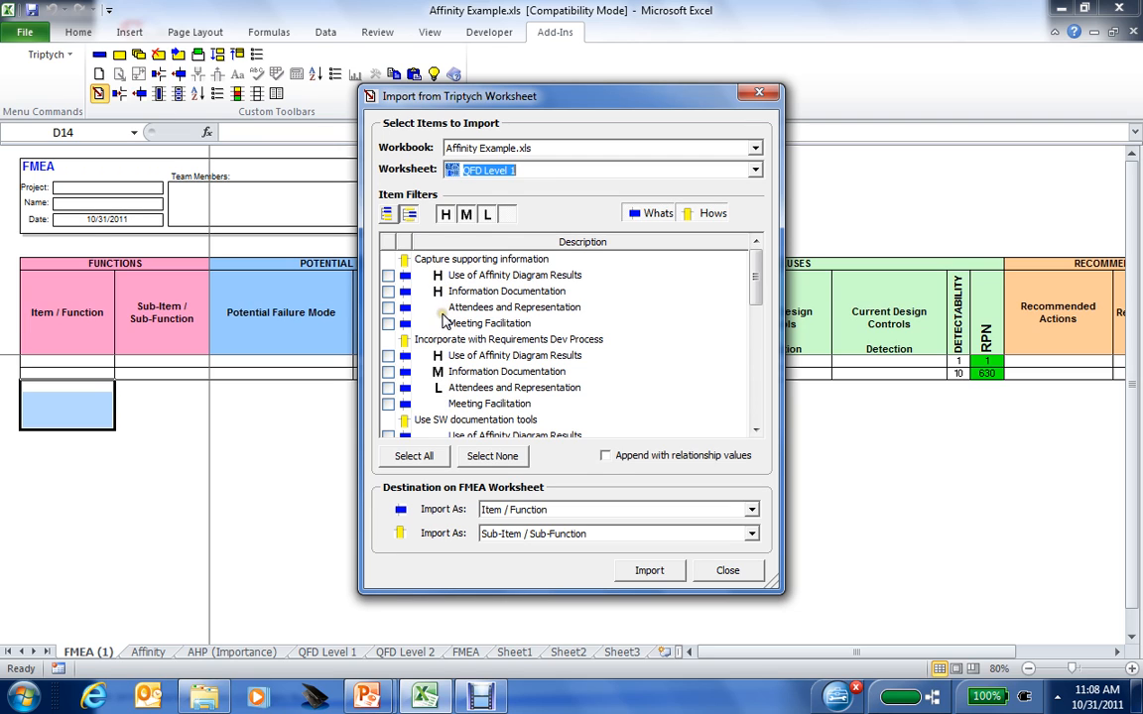
click(508, 217)
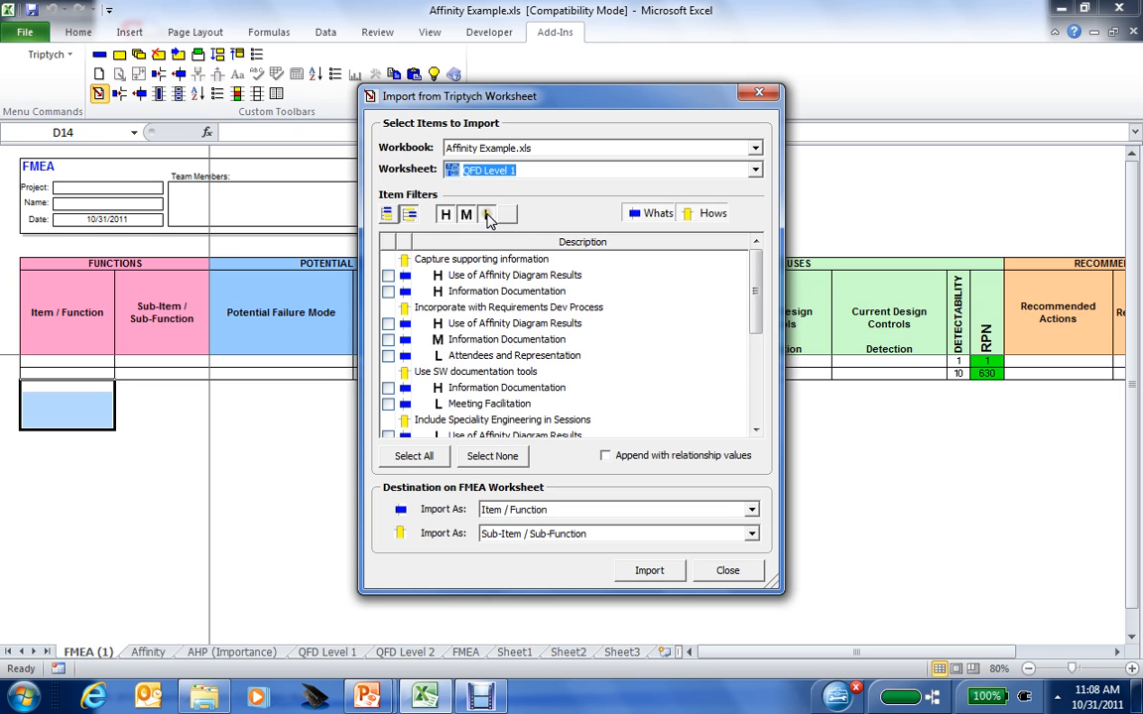
click(488, 216)
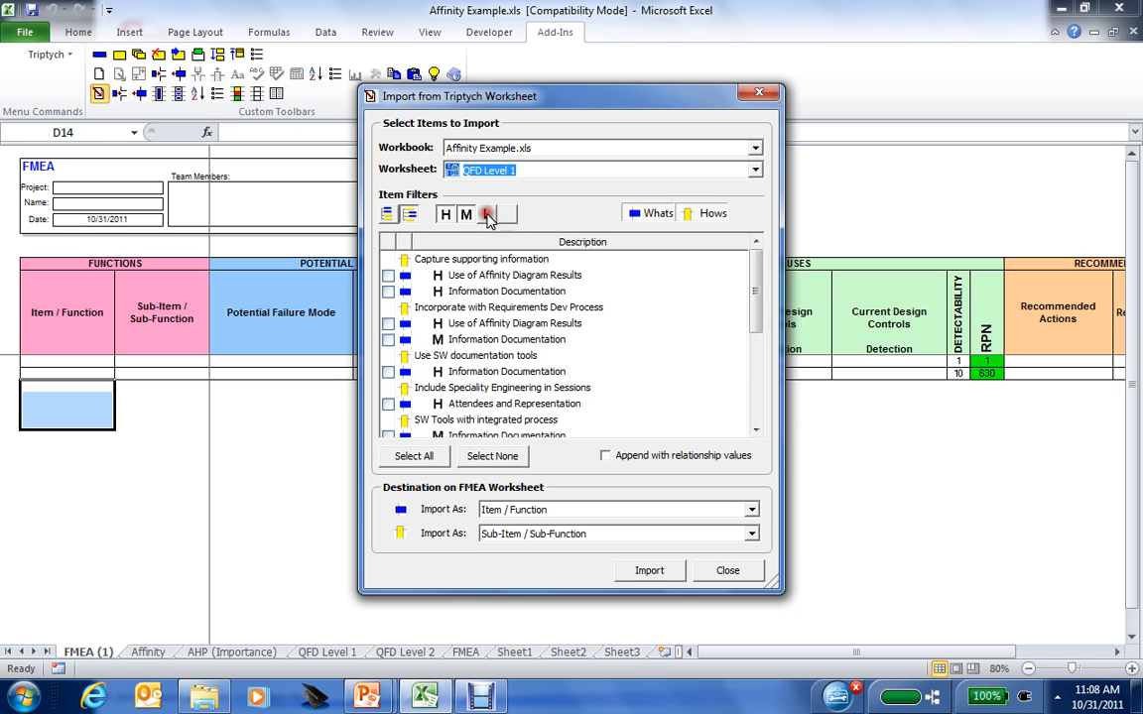
Select all the filtered H and M items for import and append them with their relationship values
click(388, 275)
click(388, 292)
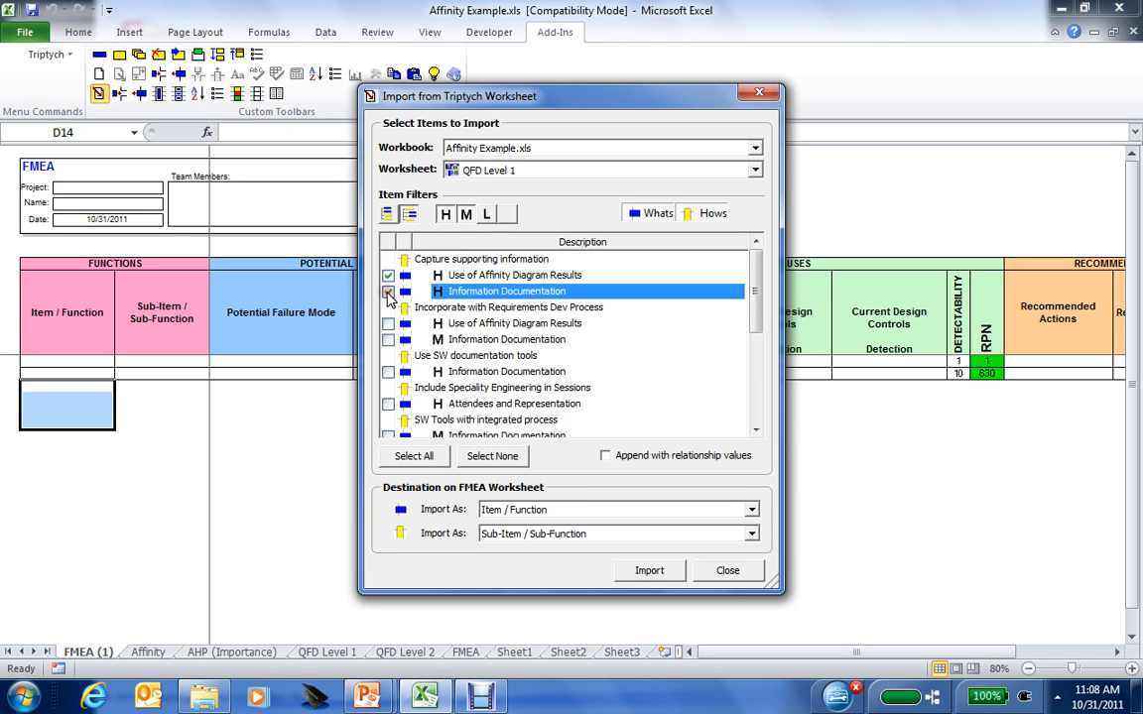
click(388, 324)
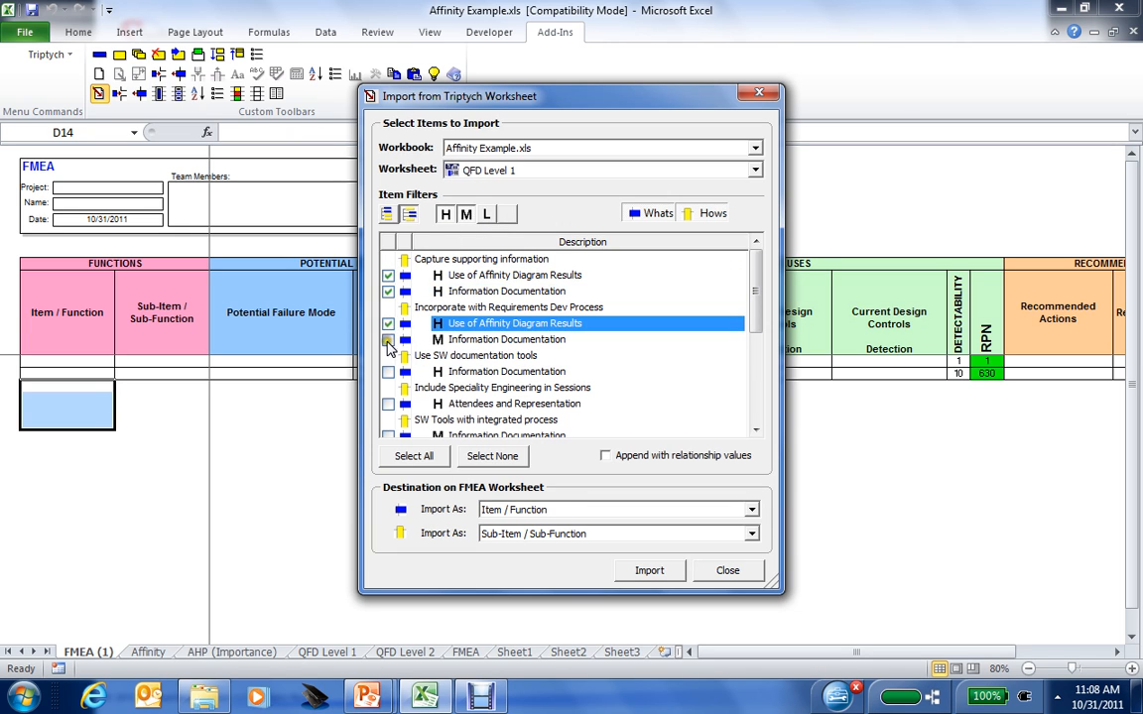
click(388, 340)
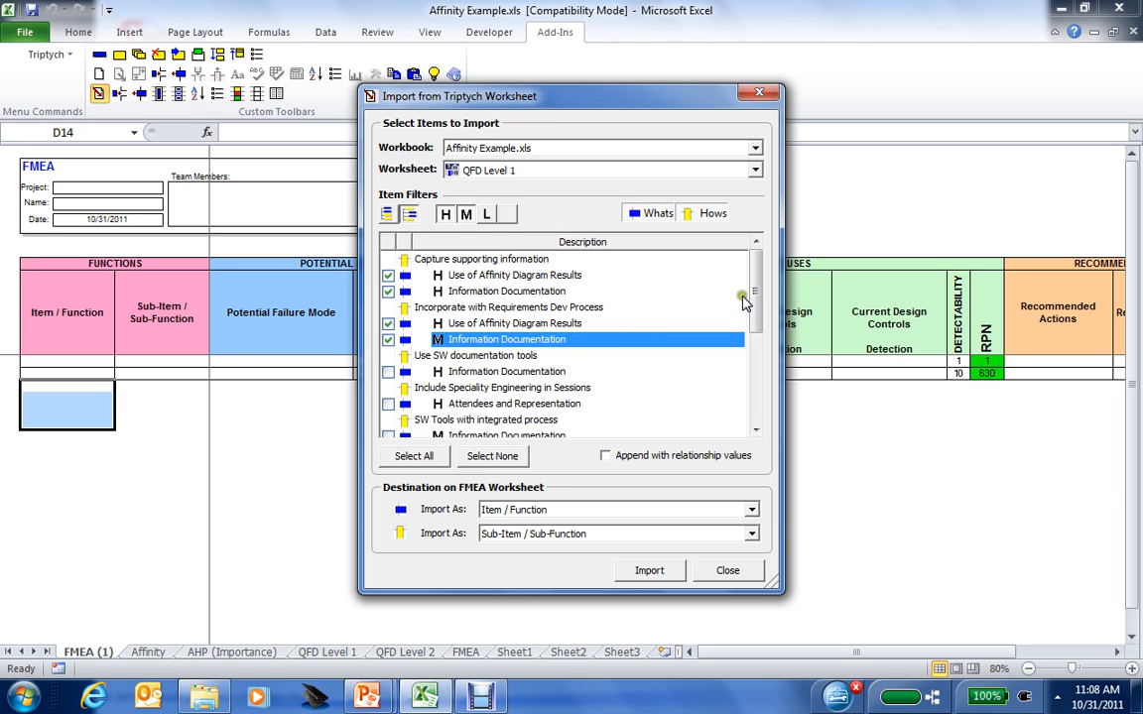
drag(755, 295, 756, 382)
click(412, 458)
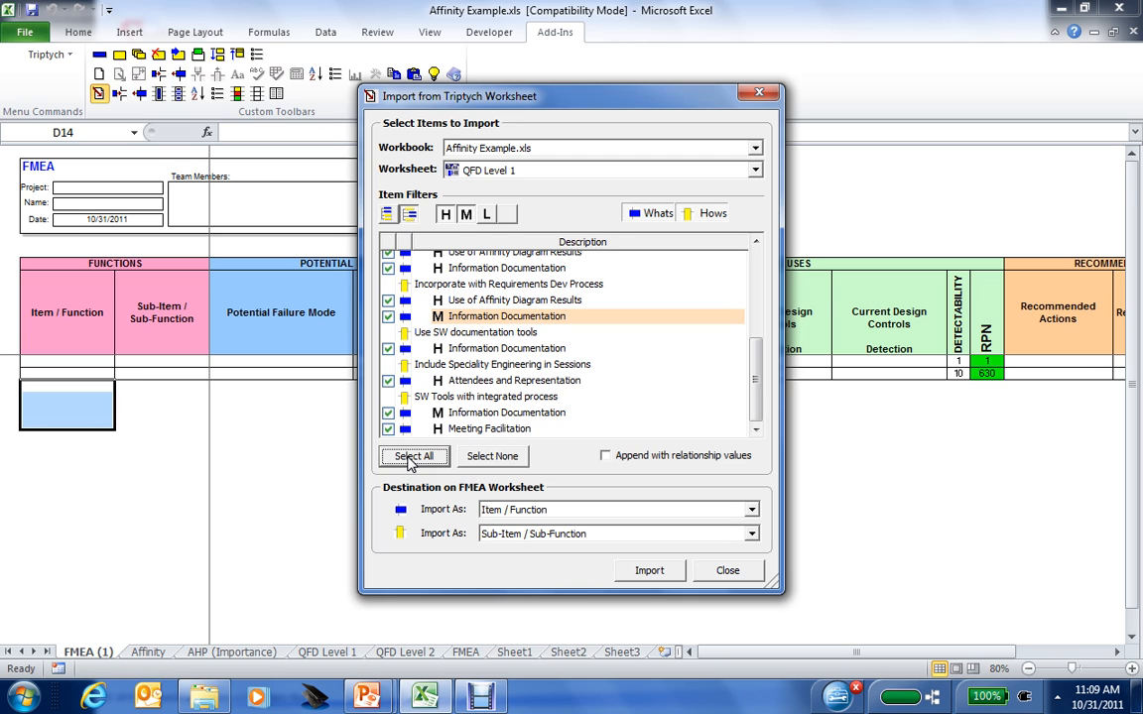
click(606, 457)
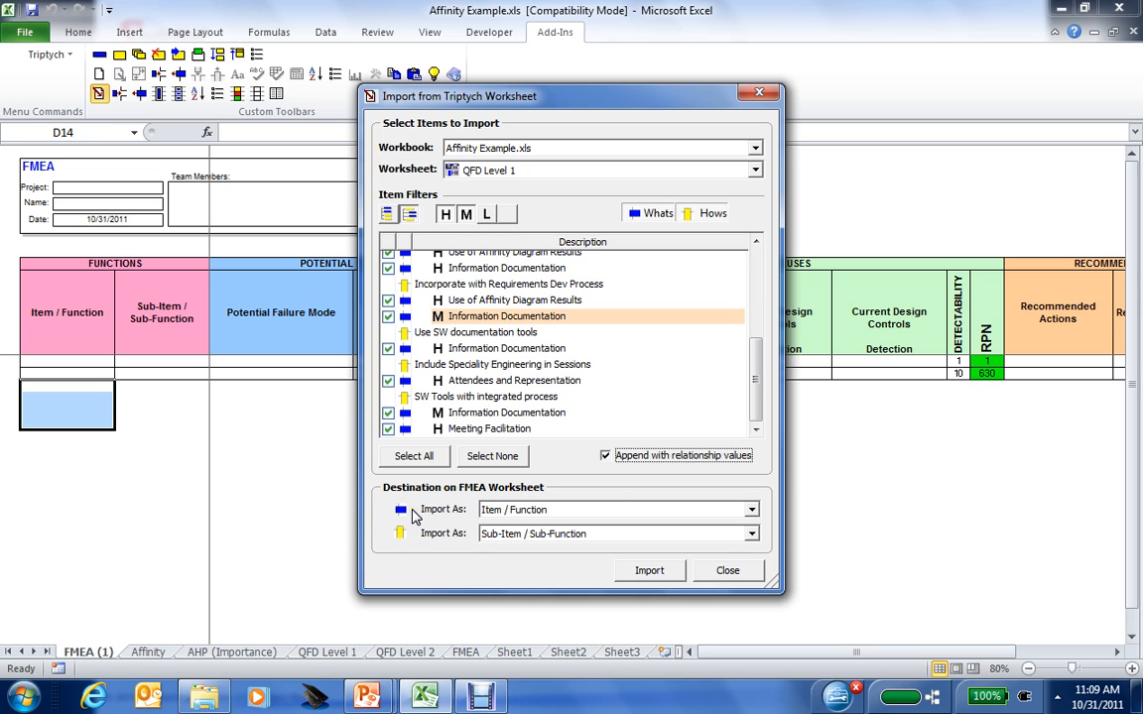
Import the Whats as Potential Effects of Failure and the Hows as Potential Failure Mode into the FMEA worksheet
click(750, 510)
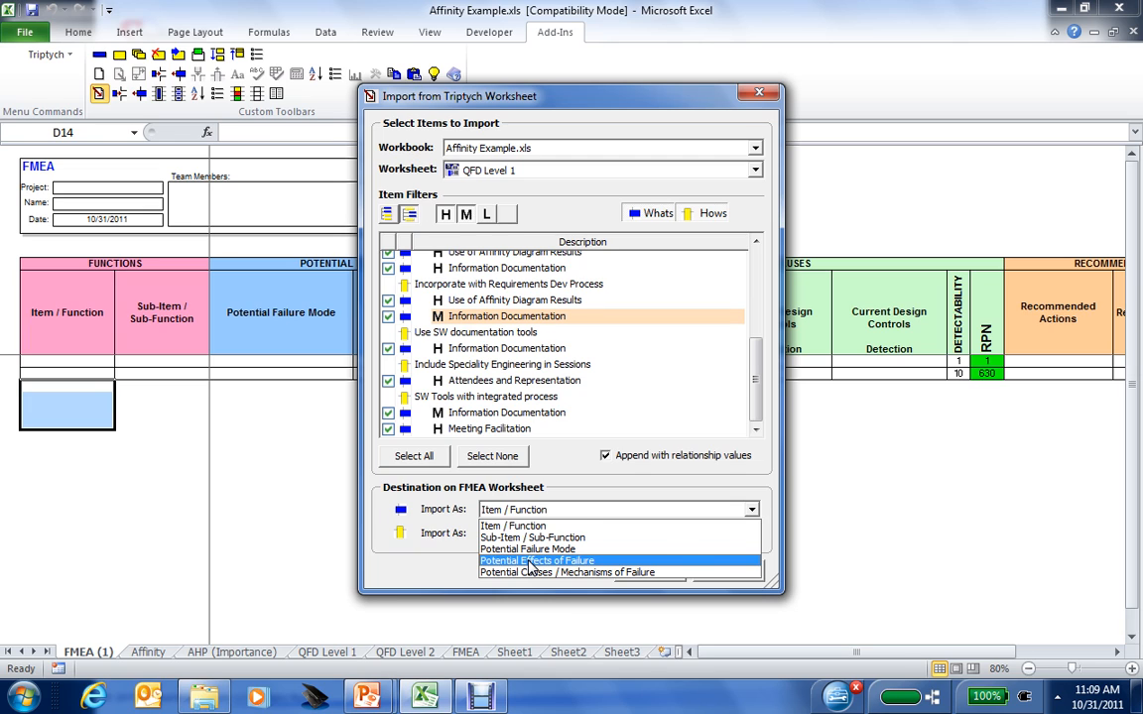
click(530, 561)
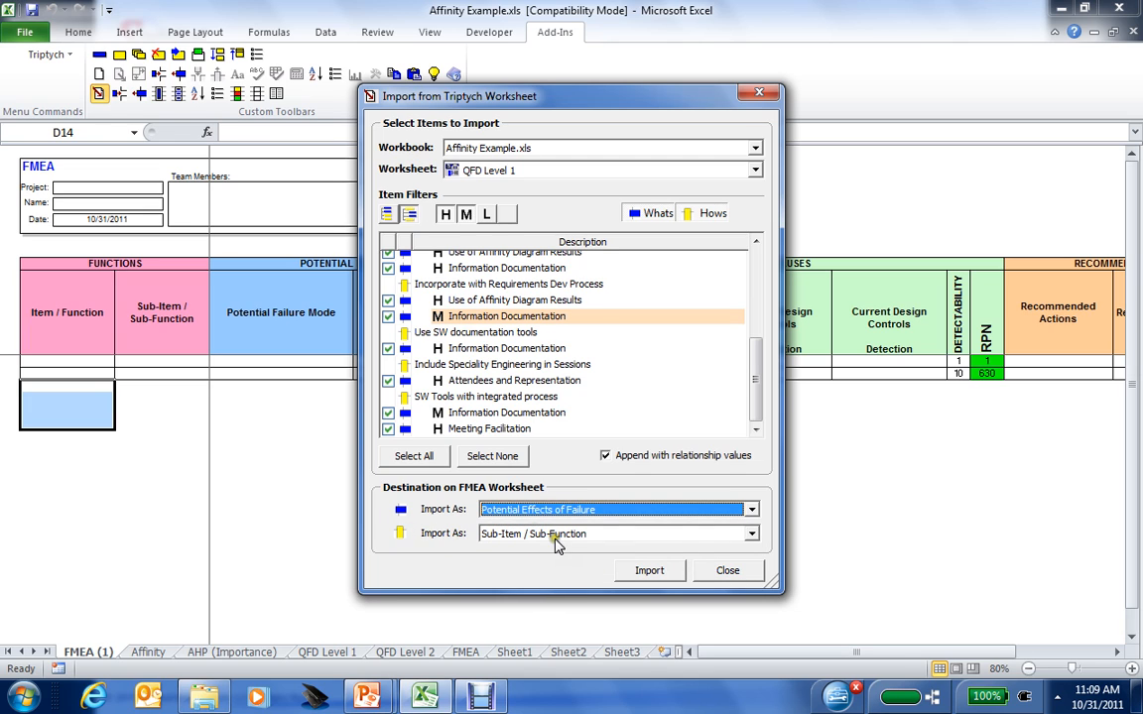
click(751, 534)
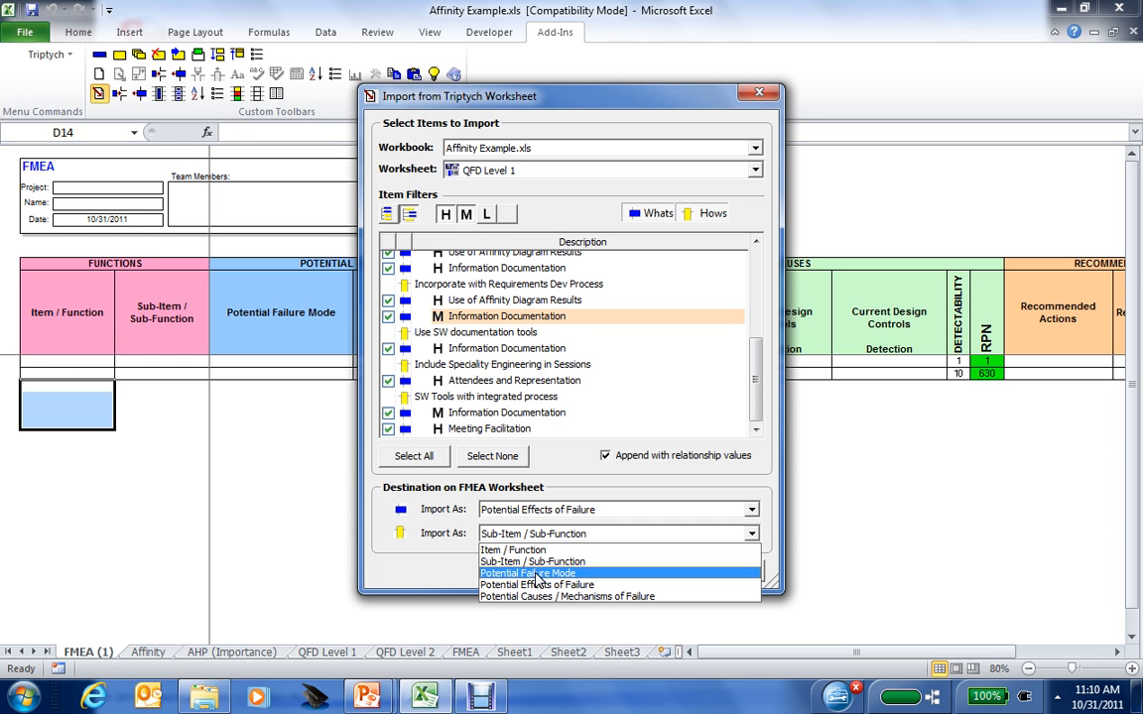
click(536, 573)
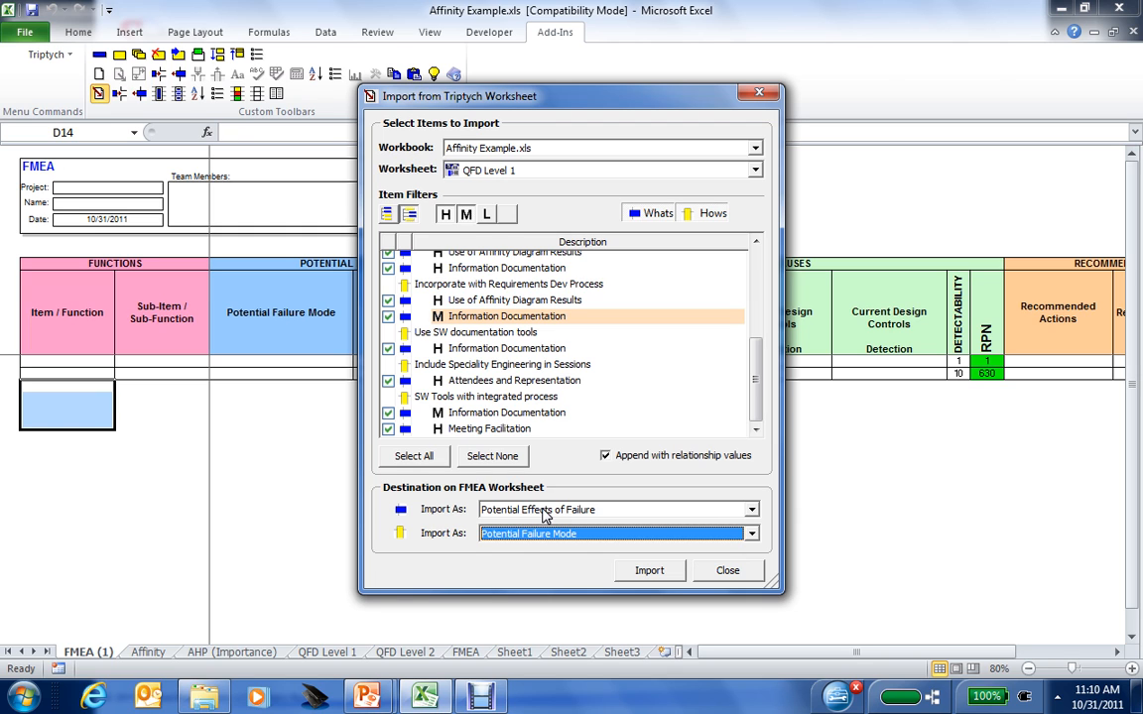
click(650, 571)
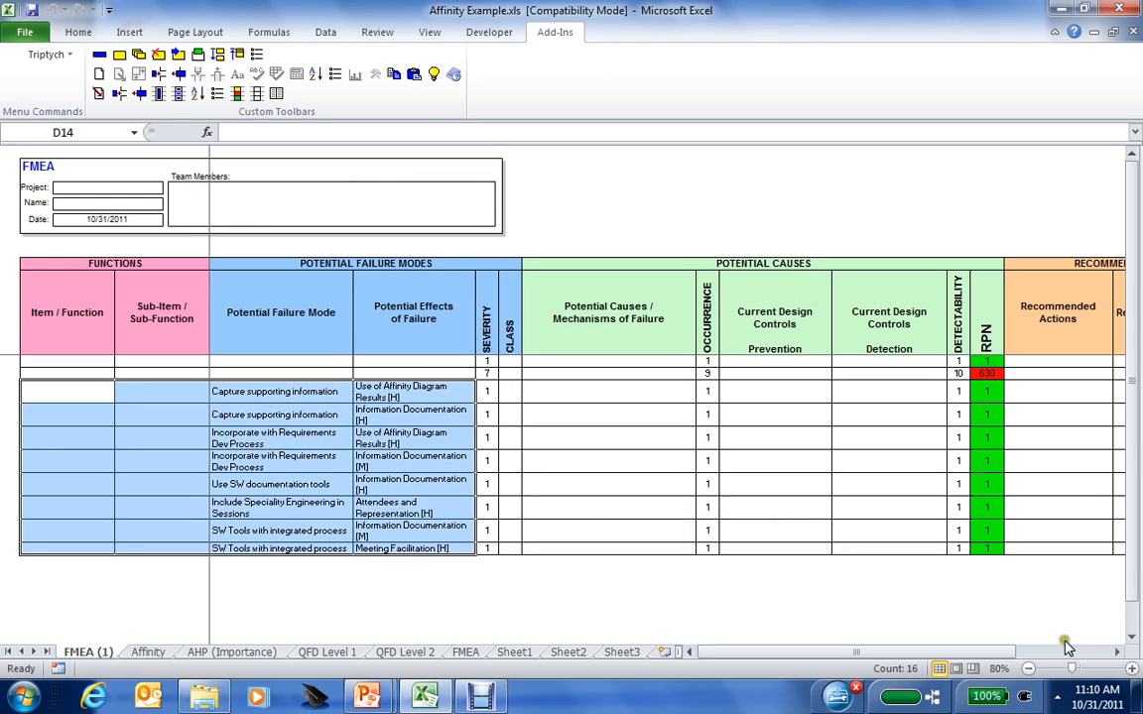
Examine the imported failure modes and their effects with appended relationship values at 100% zoom
click(1131, 672)
click(1132, 673)
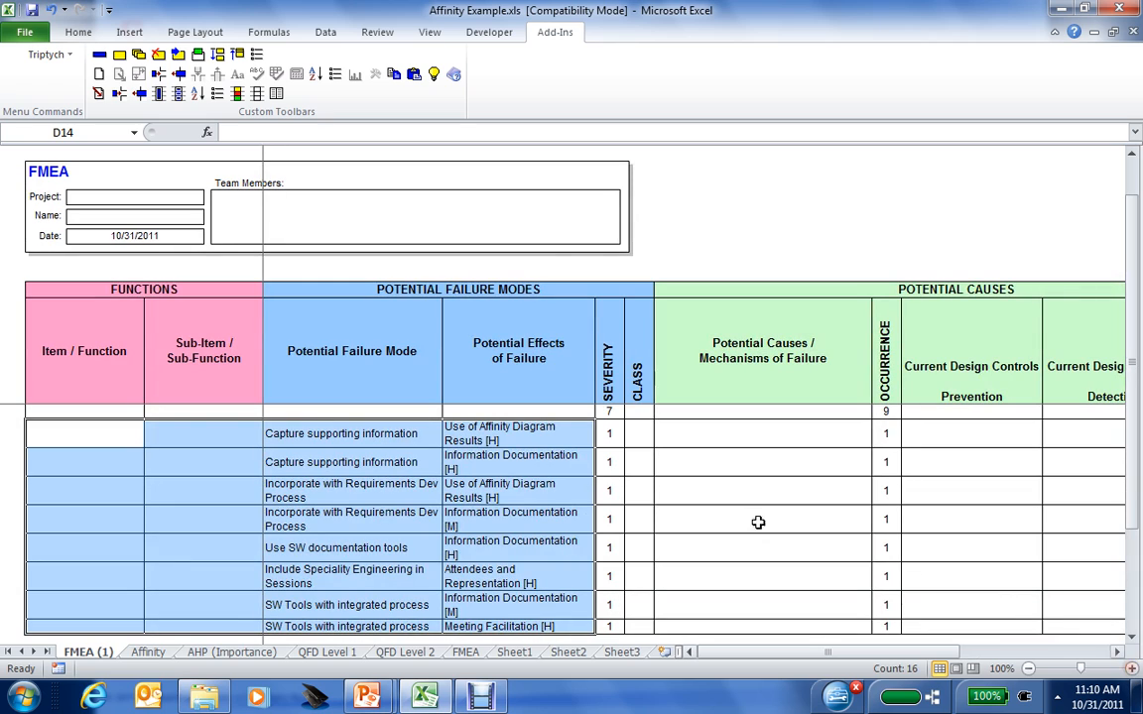
click(401, 434)
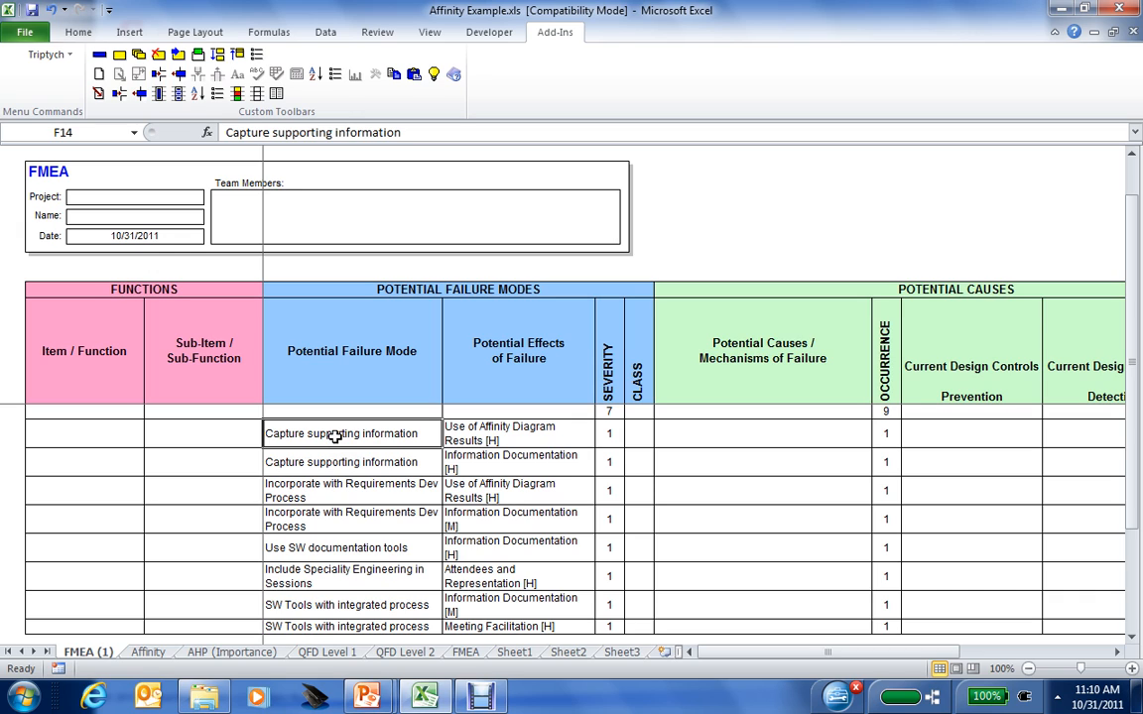
click(517, 435)
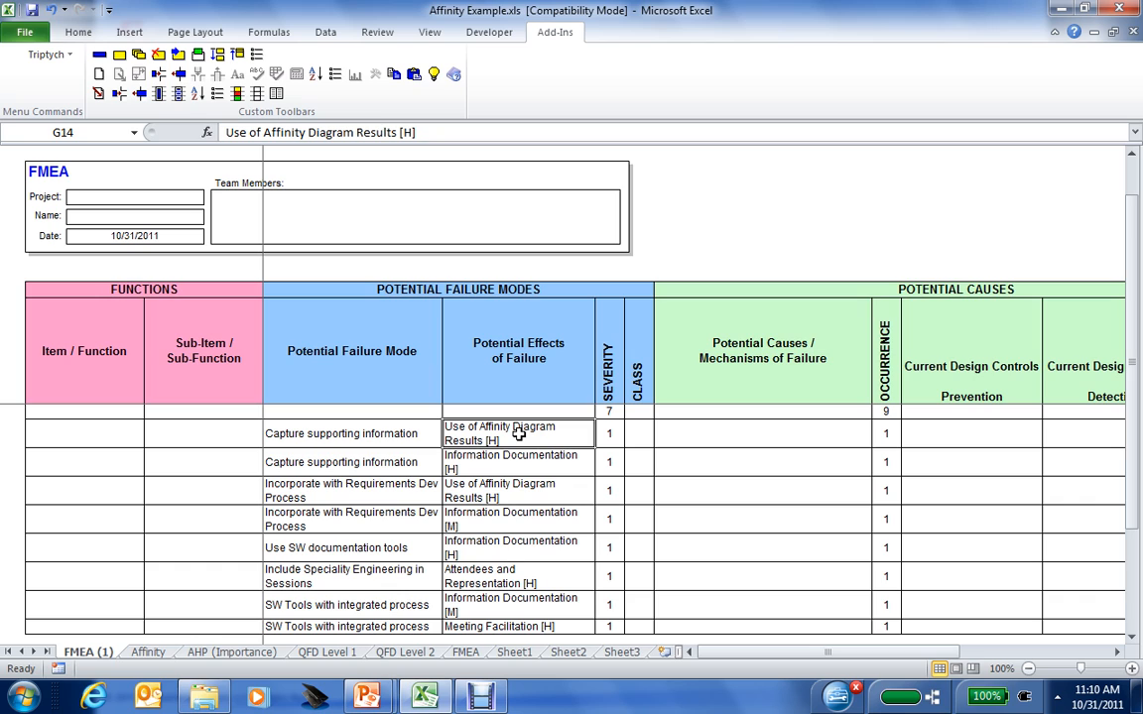
click(327, 494)
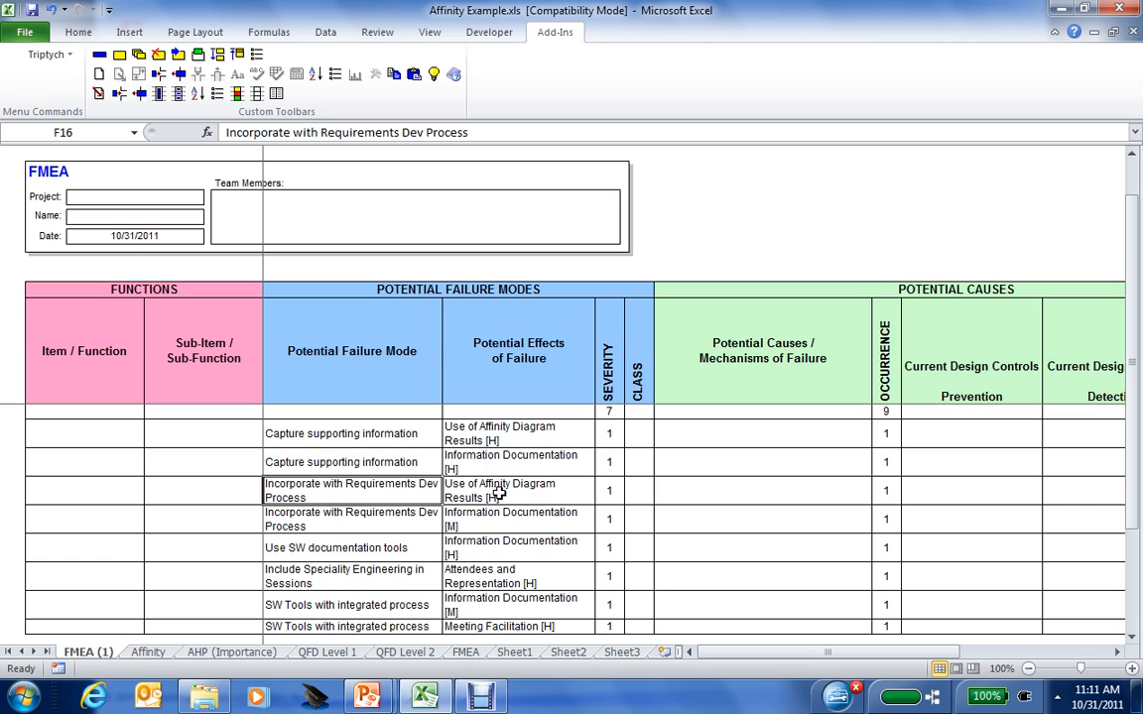
Set the severity of the first Capture supporting information row to 7
click(611, 434)
click(634, 438)
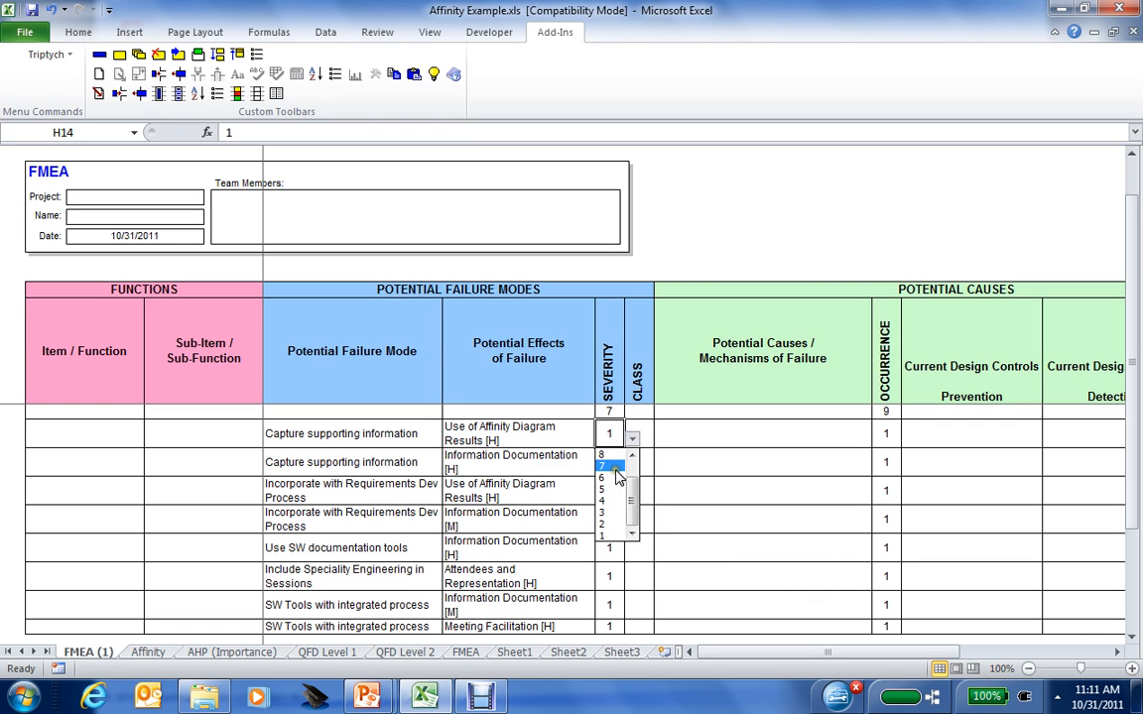
click(615, 472)
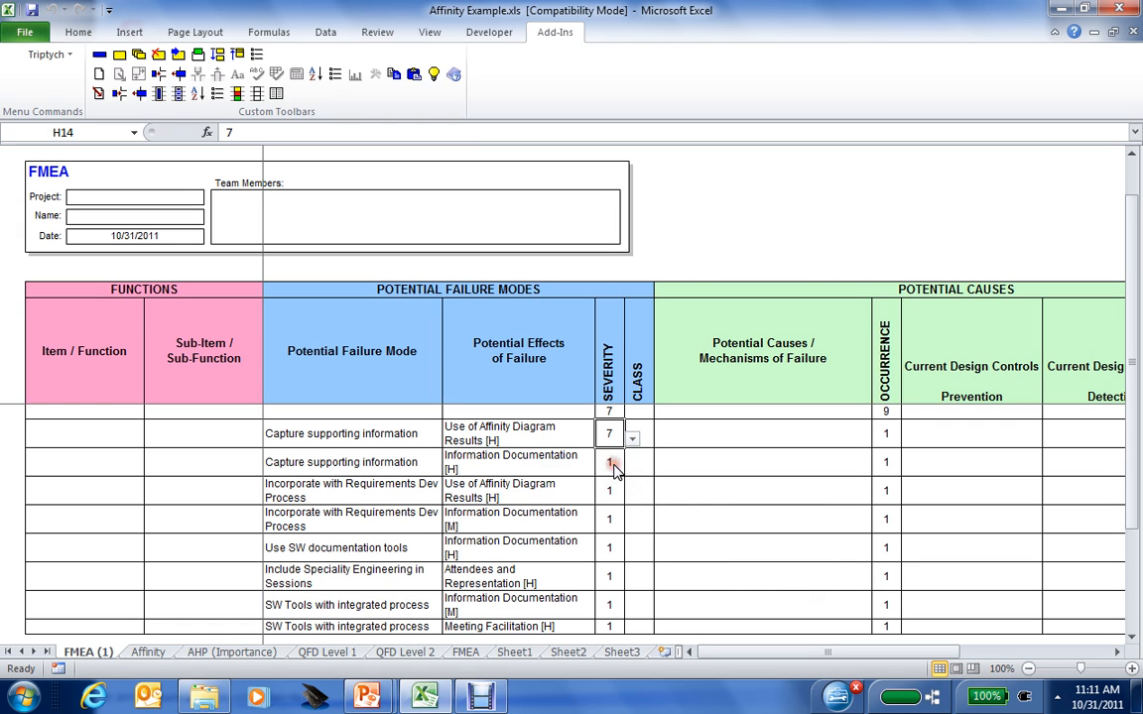
Set the occurrence of the first Capture supporting information row to 8
click(886, 433)
click(910, 440)
click(880, 454)
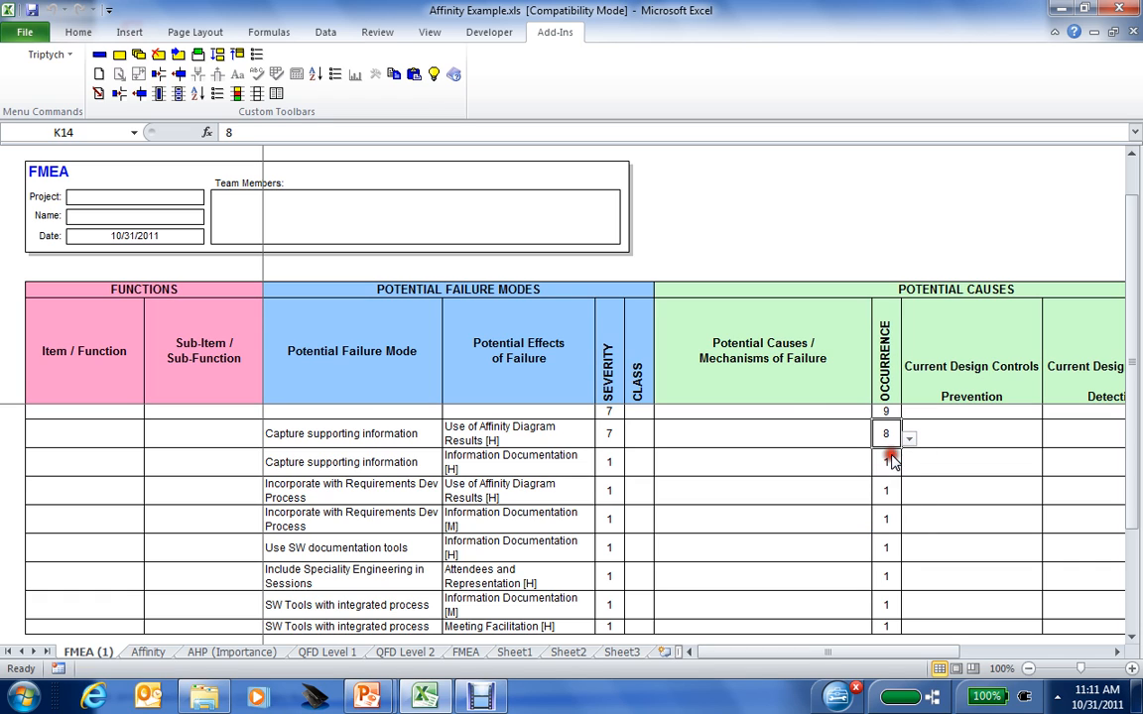
click(720, 434)
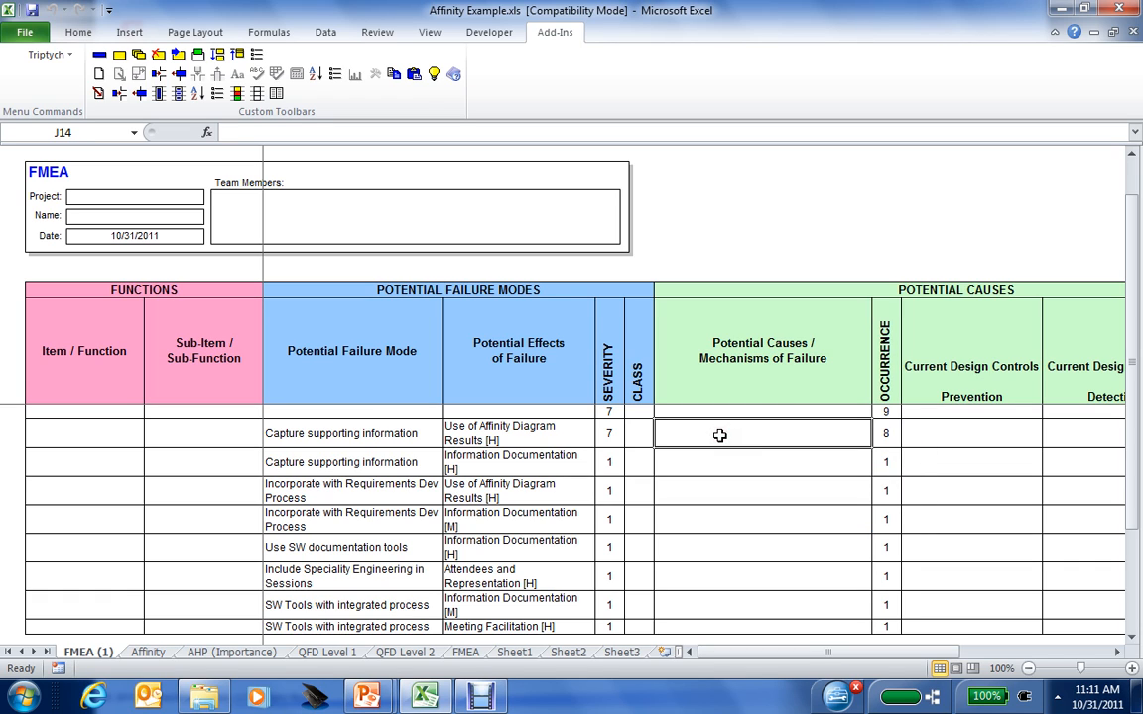
Review the full potential causes section of the FMEA (1) worksheet, including detectability and RPN, at 80% zoom
click(1029, 668)
click(1029, 669)
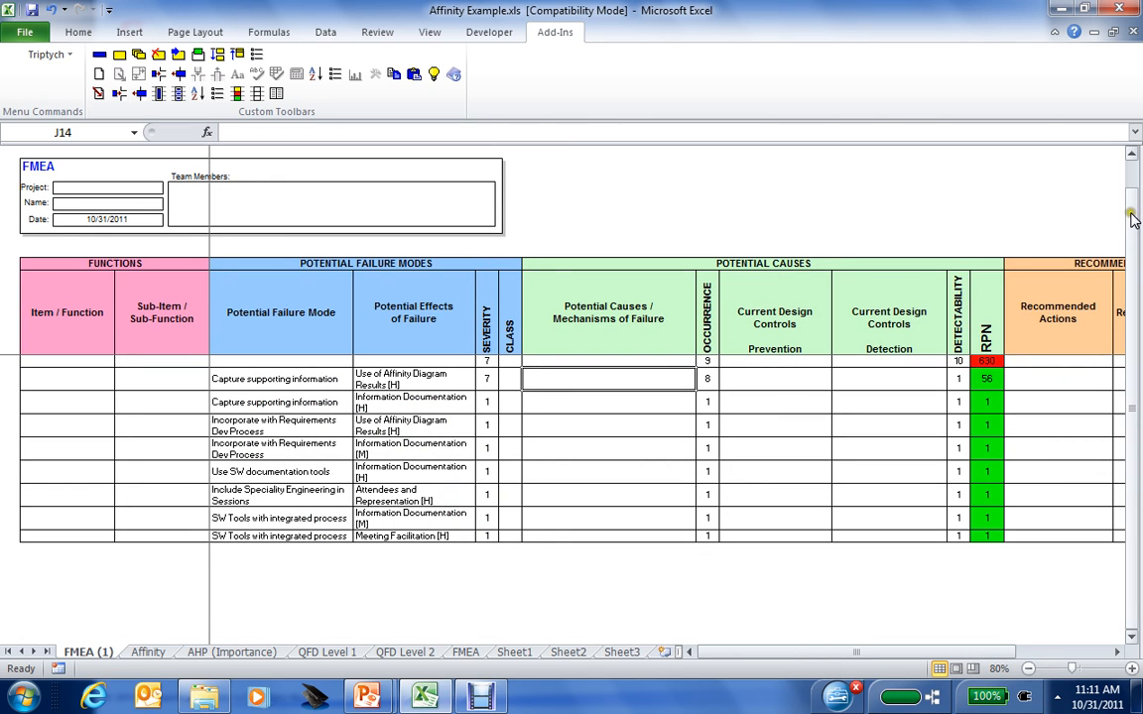
drag(1134, 219, 1132, 174)
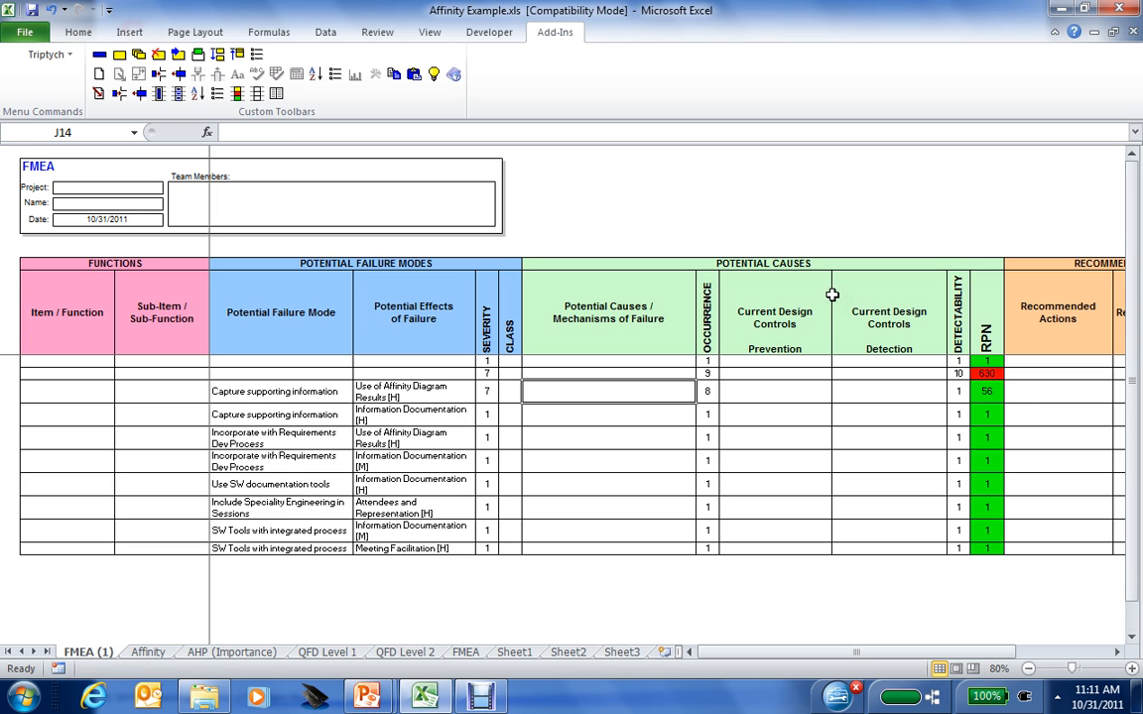
Examine the completed FMEA worksheet's item functions, failure modes, effects, causes and current design controls
click(466, 653)
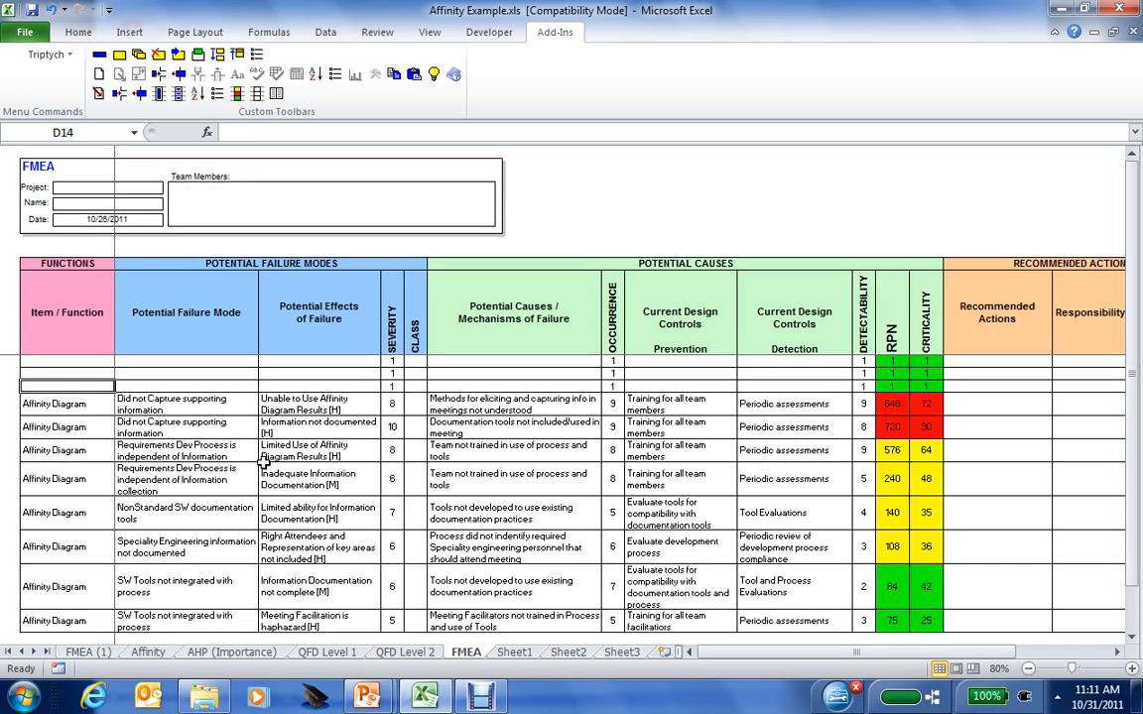
click(327, 409)
drag(327, 410, 324, 472)
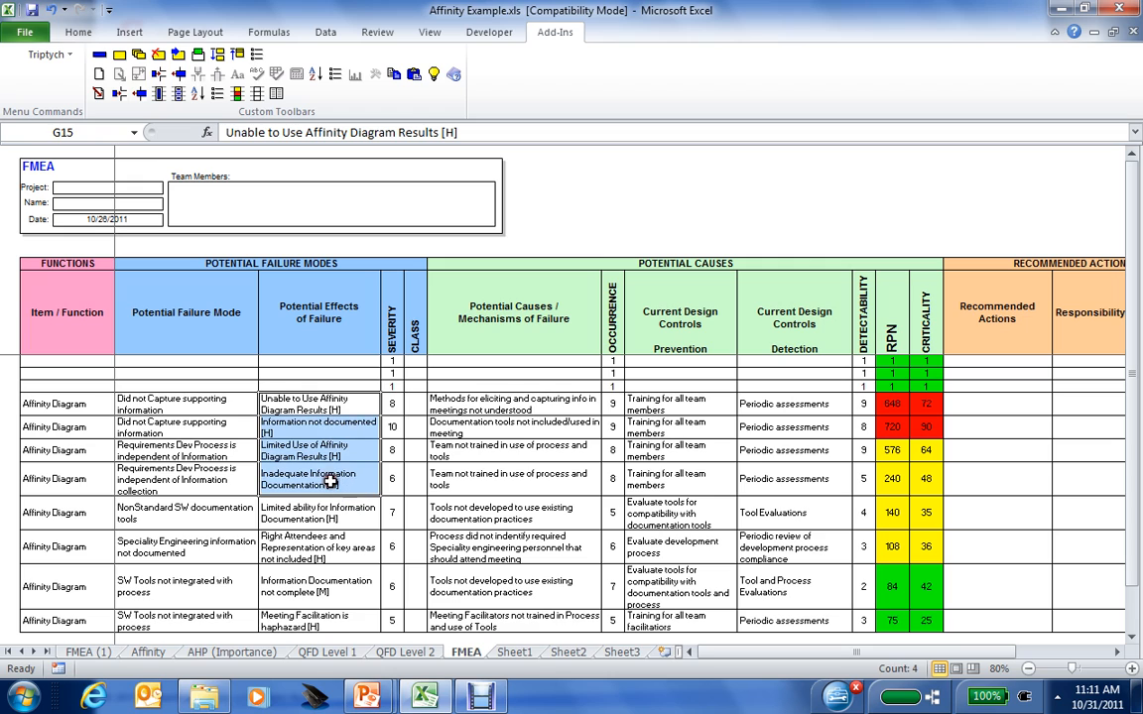
click(487, 402)
drag(487, 402, 486, 511)
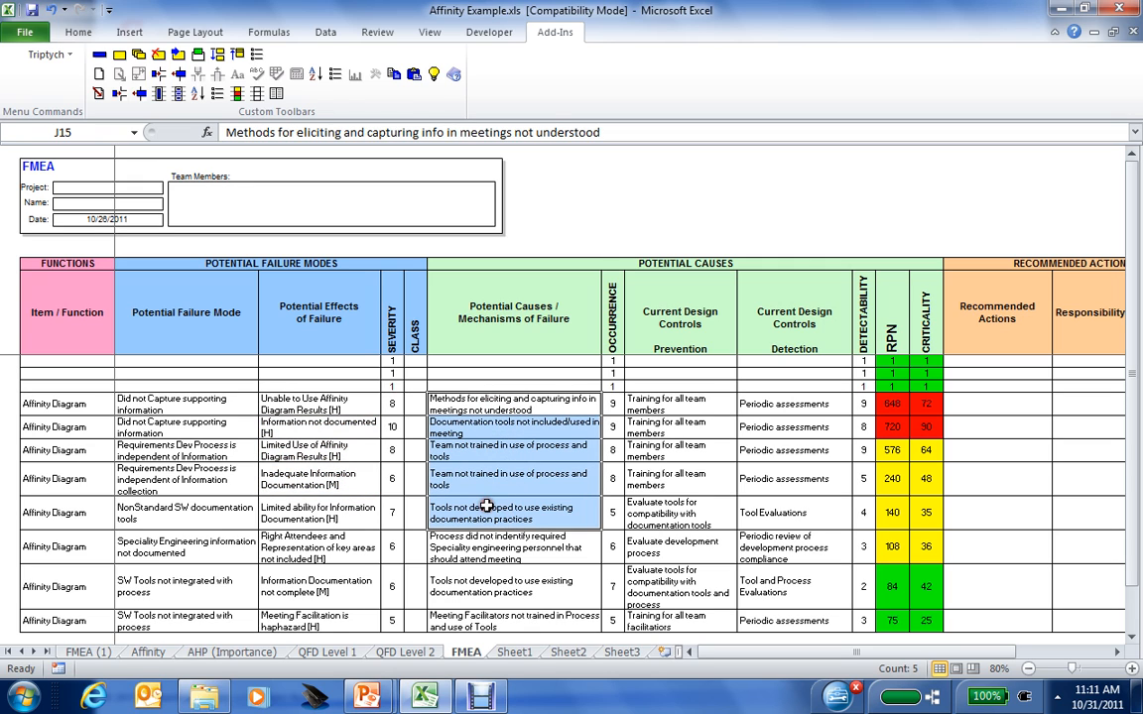
click(317, 405)
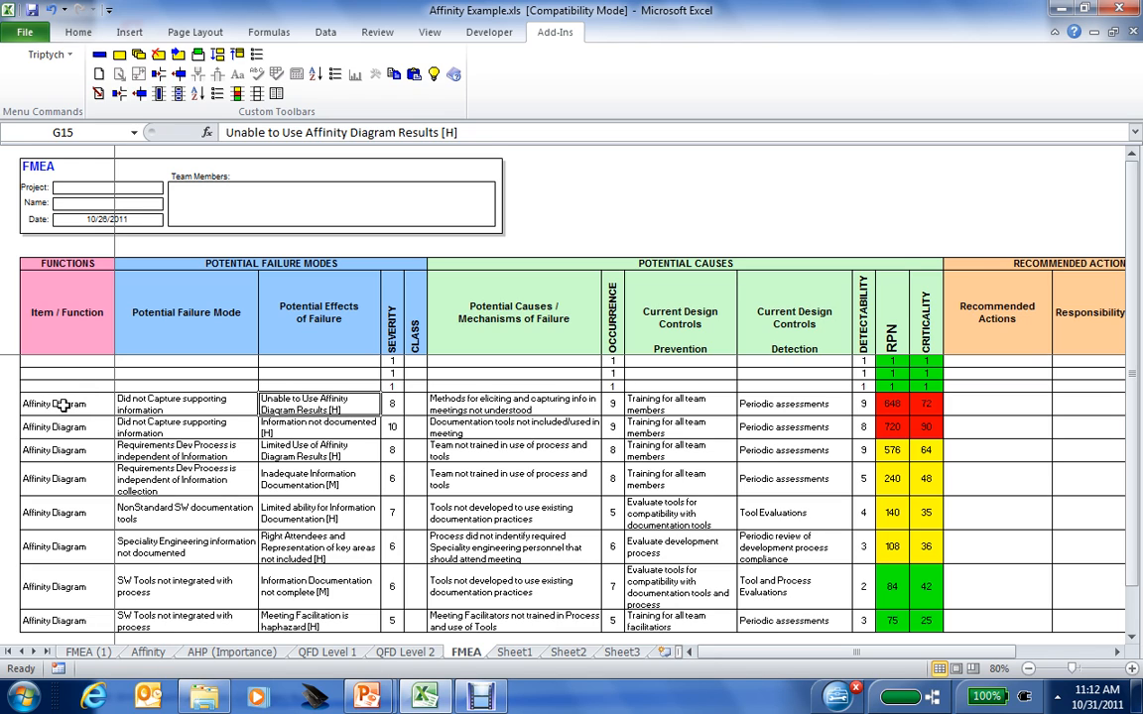
drag(66, 404, 60, 559)
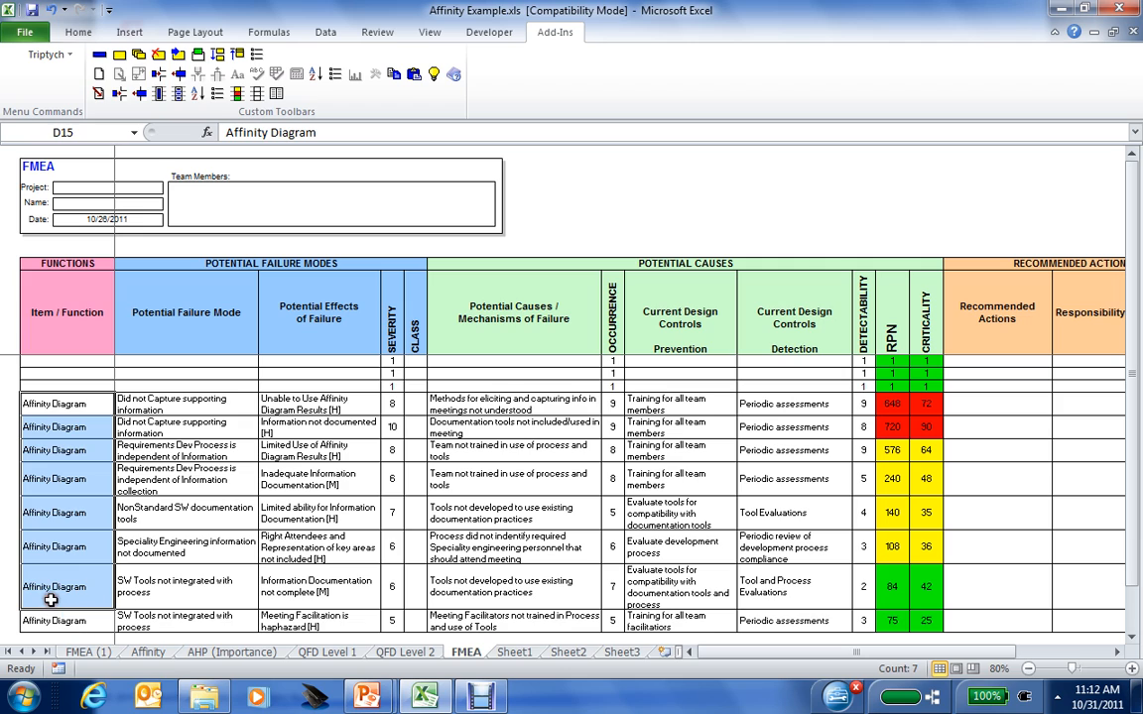
drag(163, 402, 171, 607)
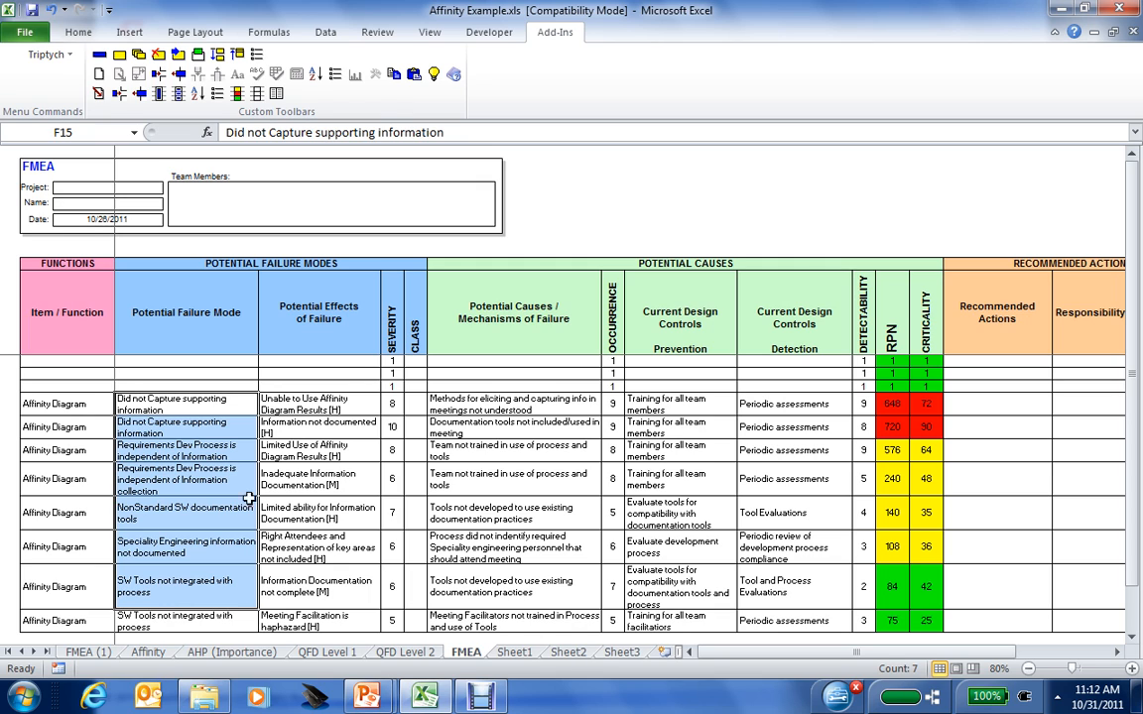
click(481, 404)
drag(481, 405, 485, 488)
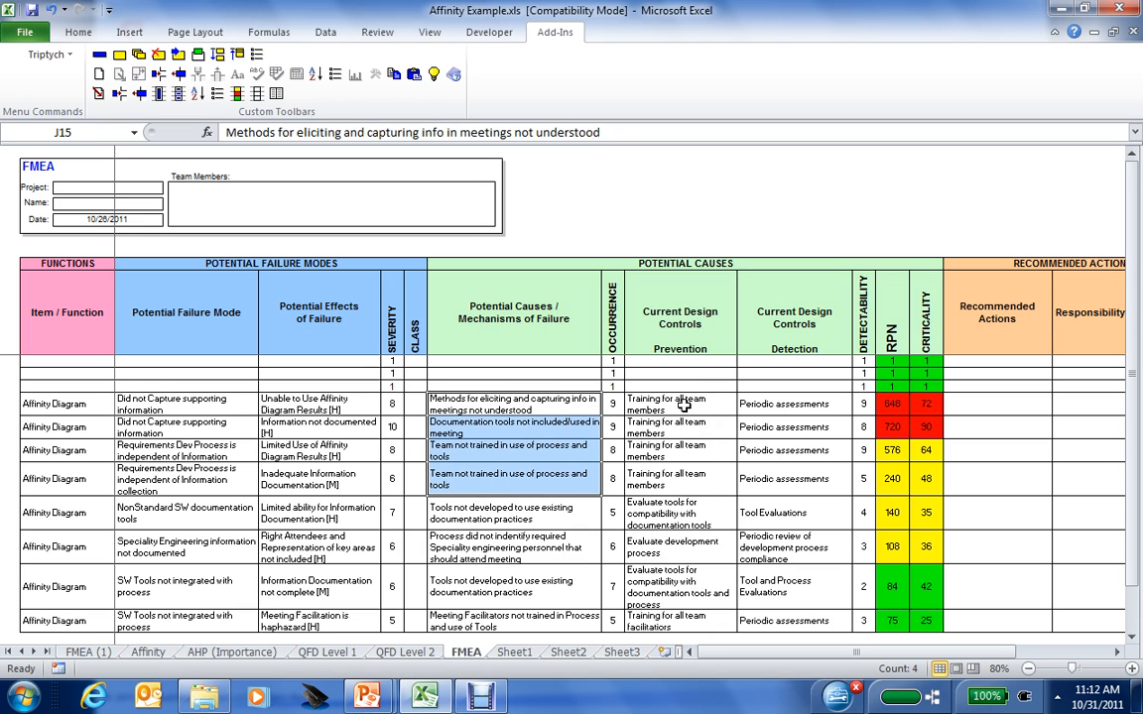
drag(683, 401, 791, 489)
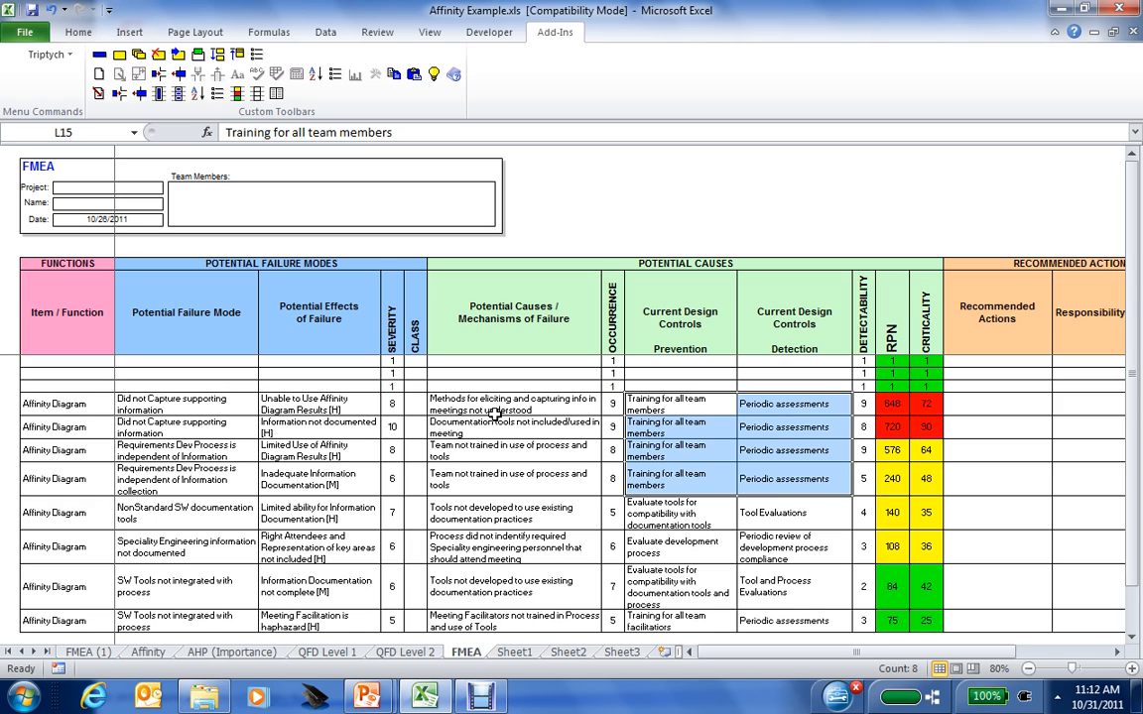
Review the severity, occurrence and detectability ratings and the color-coded RPN values in the completed FMEA worksheet
click(393, 404)
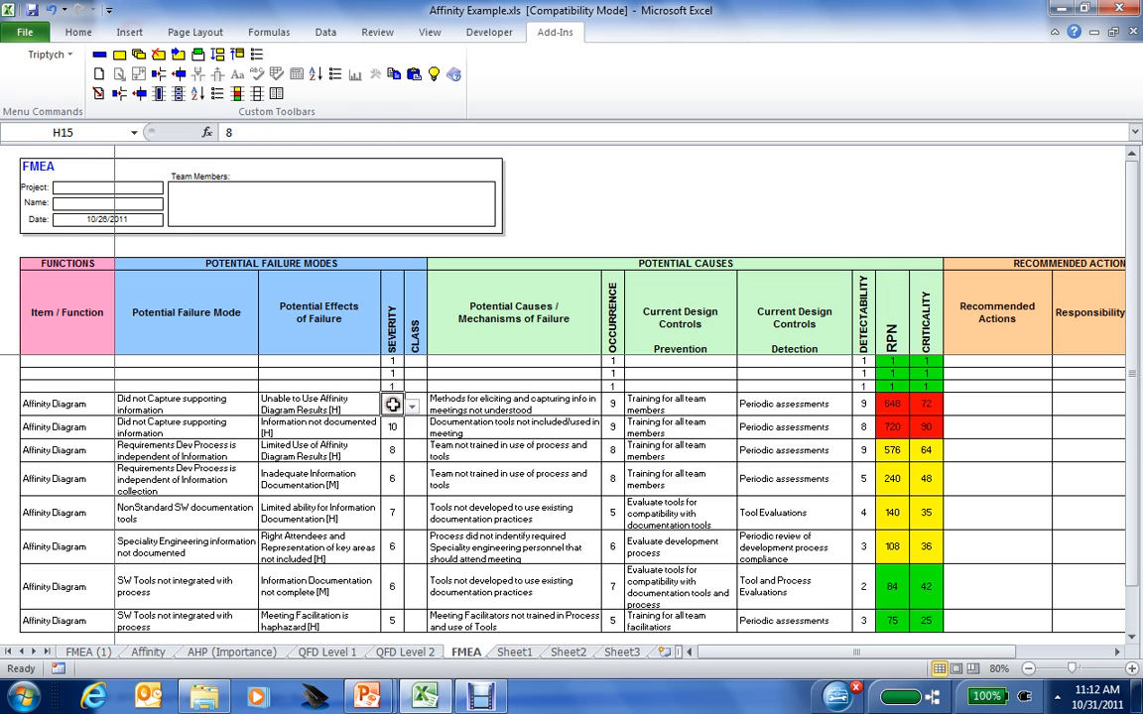
click(607, 405)
click(861, 404)
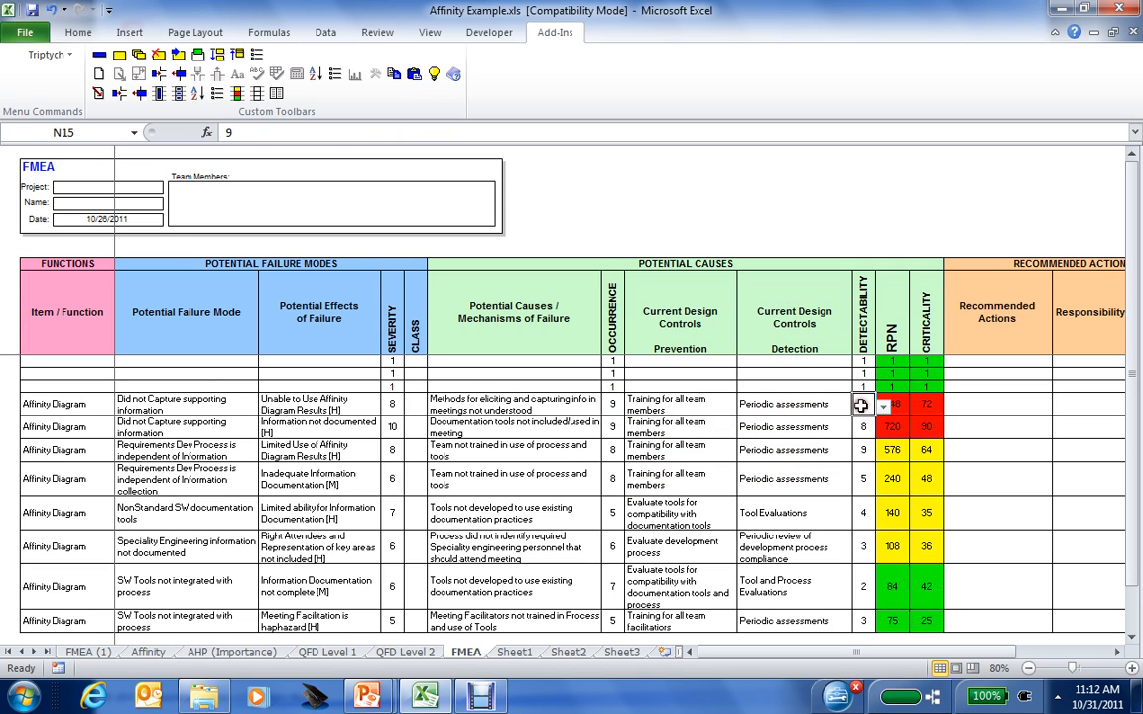
click(971, 400)
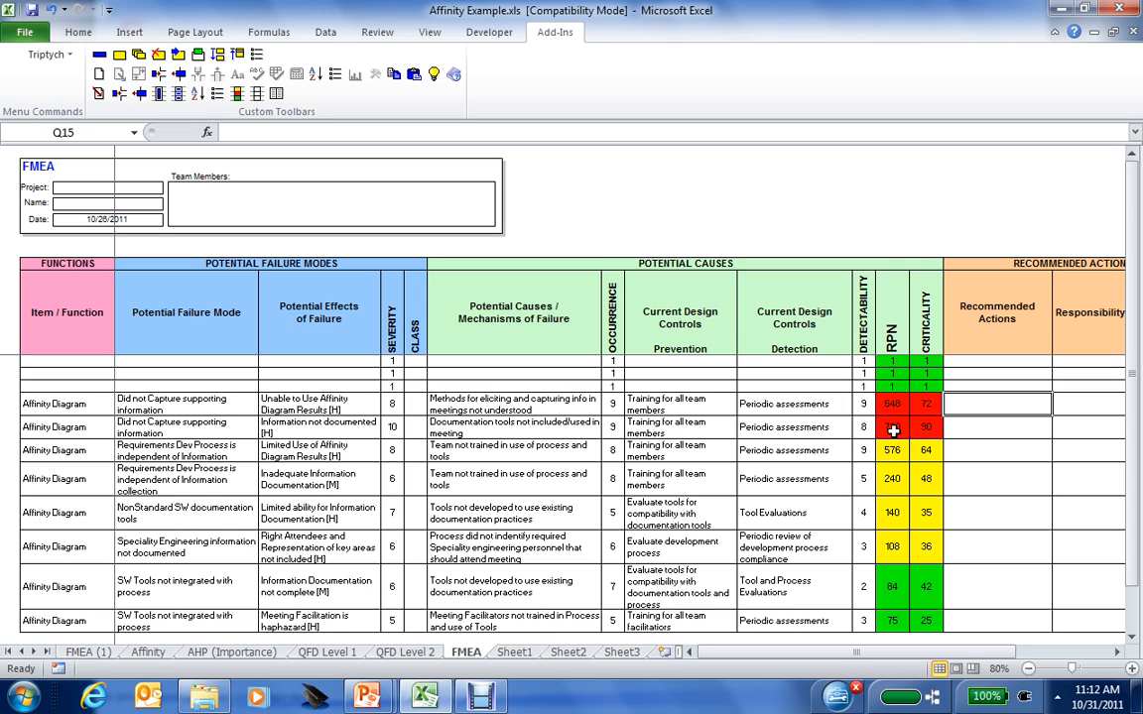
drag(893, 451, 893, 616)
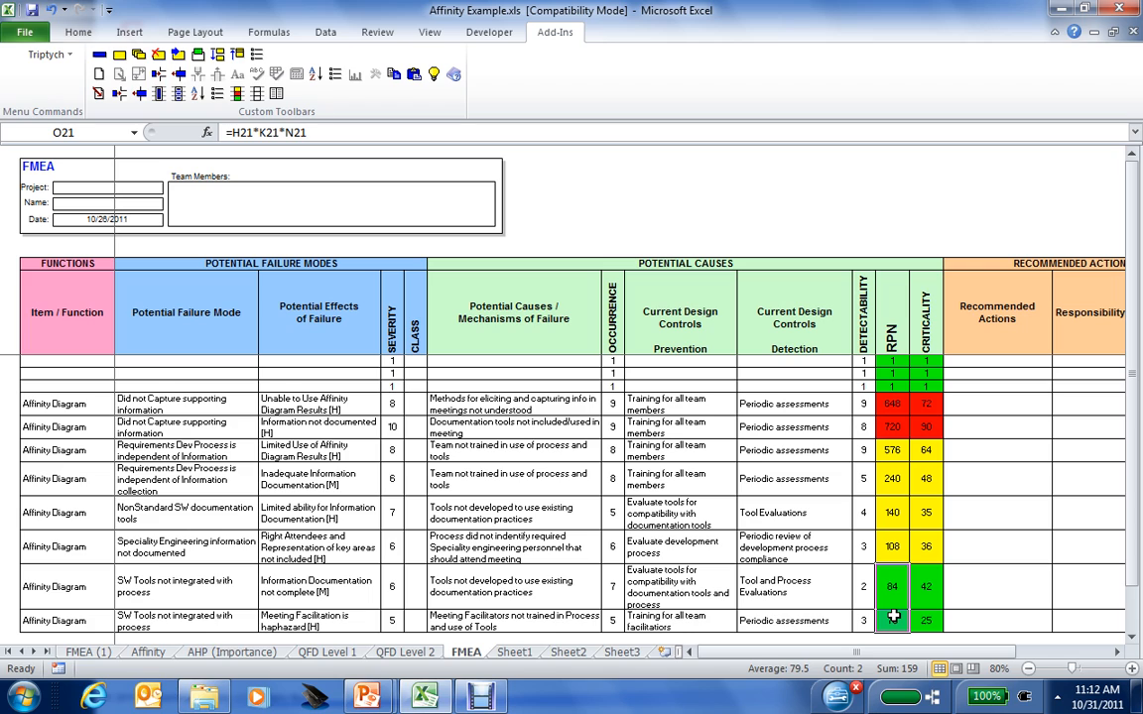
Inspect the FMEA sort keys, then bring up the FMEA options to review the column visibility settings
click(198, 94)
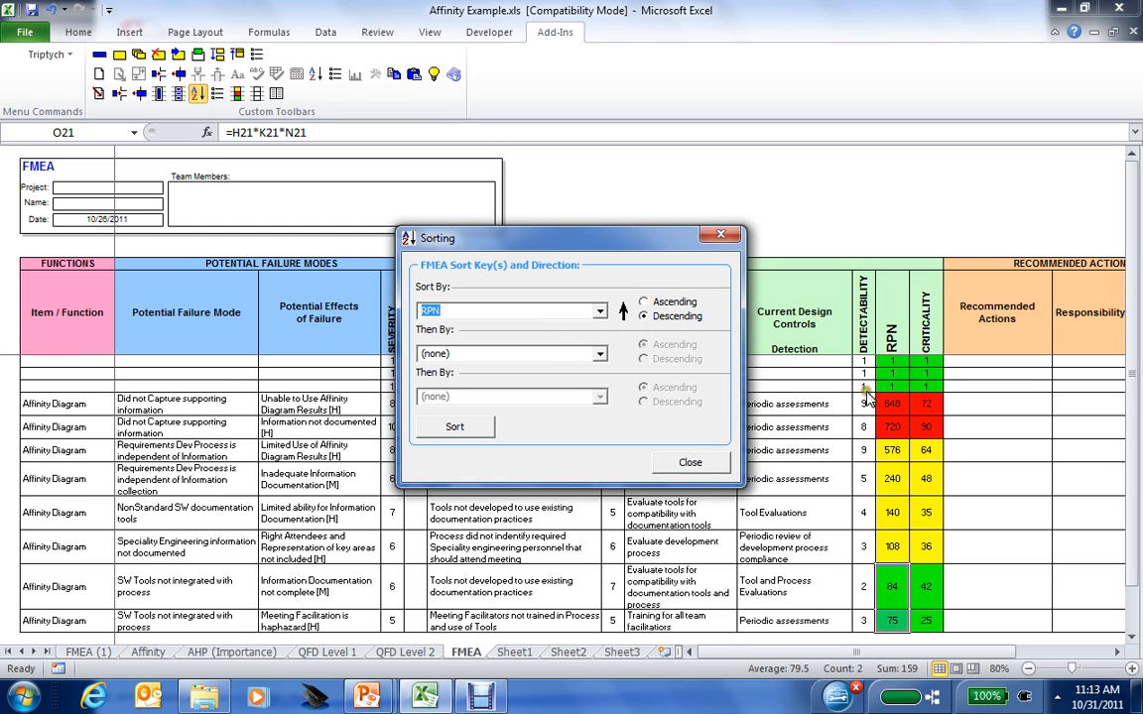
click(689, 464)
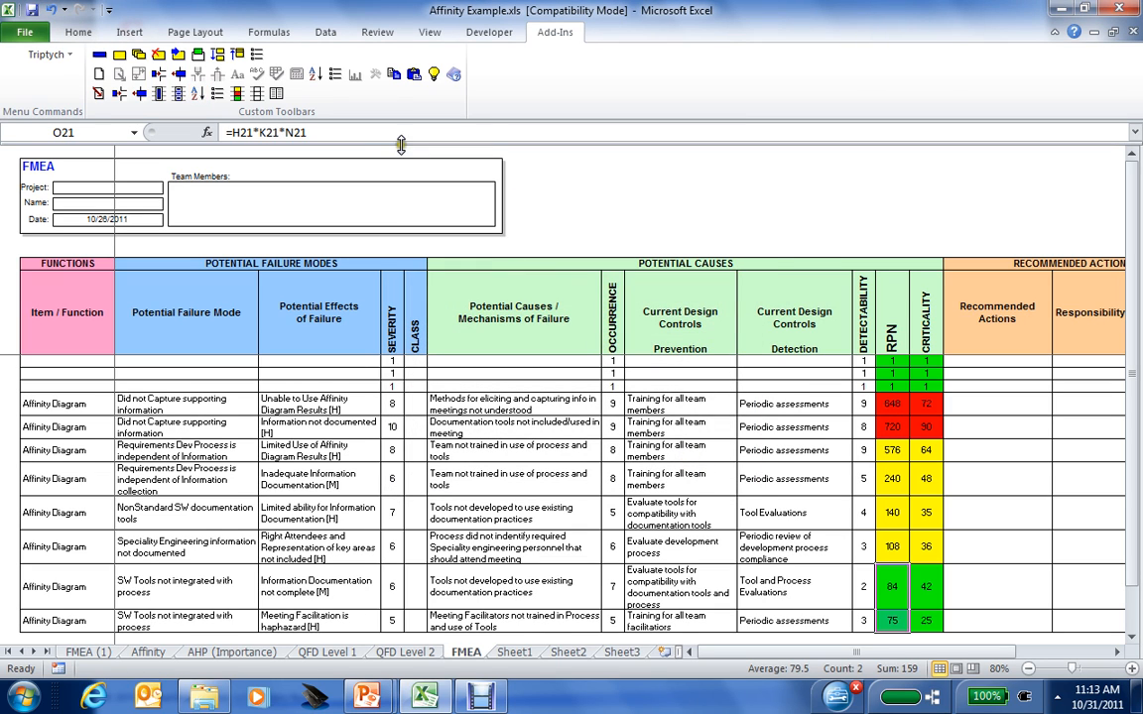
click(217, 95)
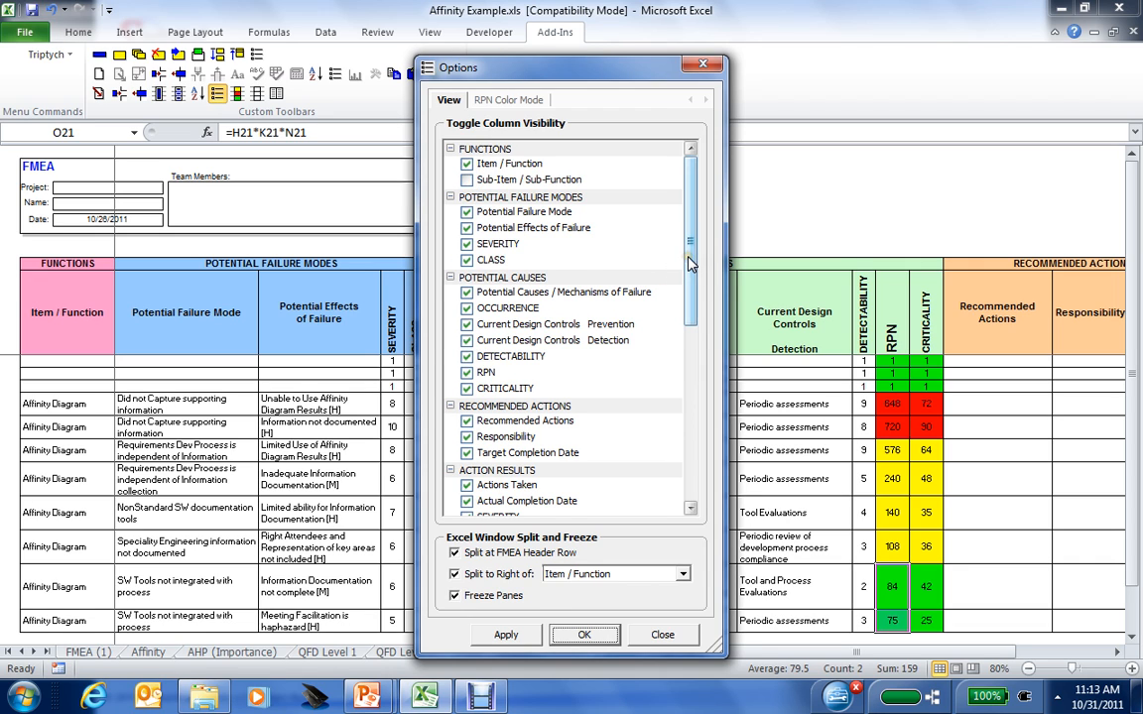
mouse_move(690, 243)
mouse_down()
mouse_move(687, 382)
mouse_move(684, 247)
mouse_up()
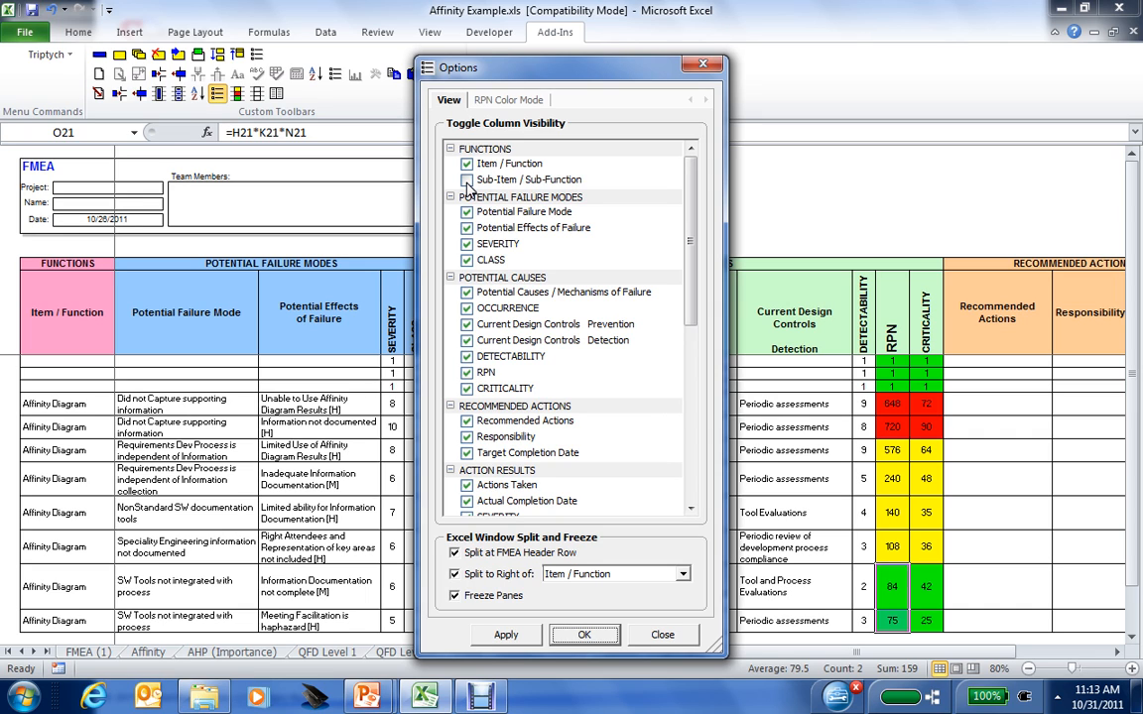
Examine the Absolute RPN and Action color modes, including the color choices for the Action mode's severity rule
click(496, 101)
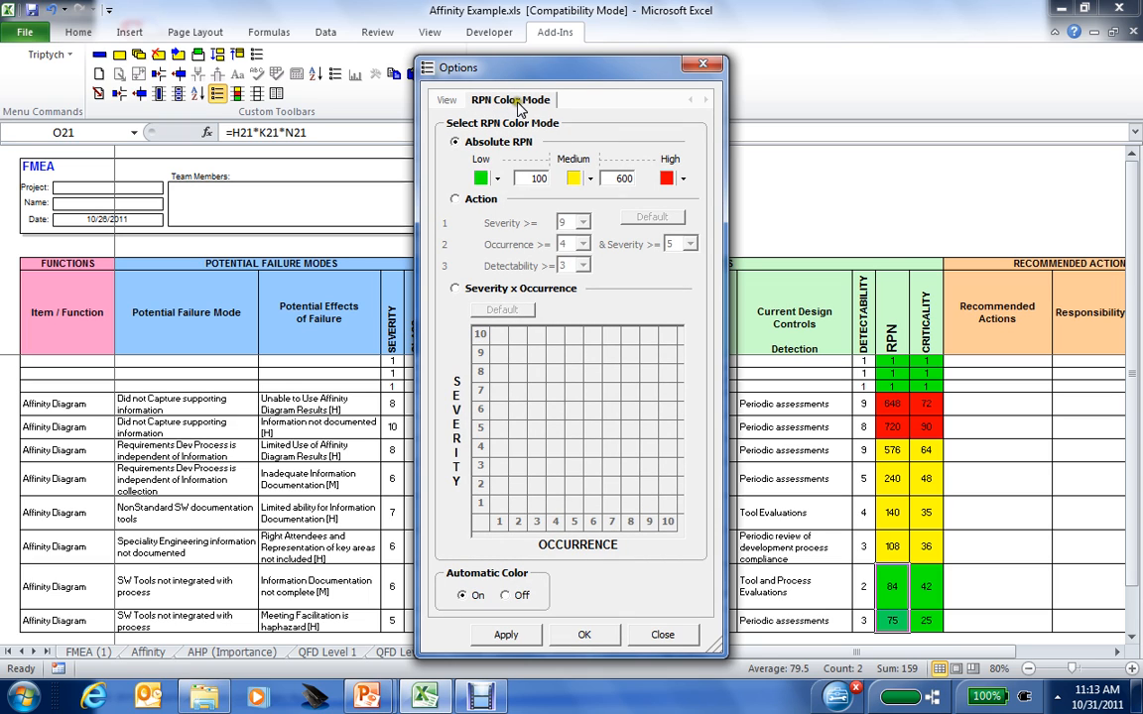
drag(536, 73, 476, 69)
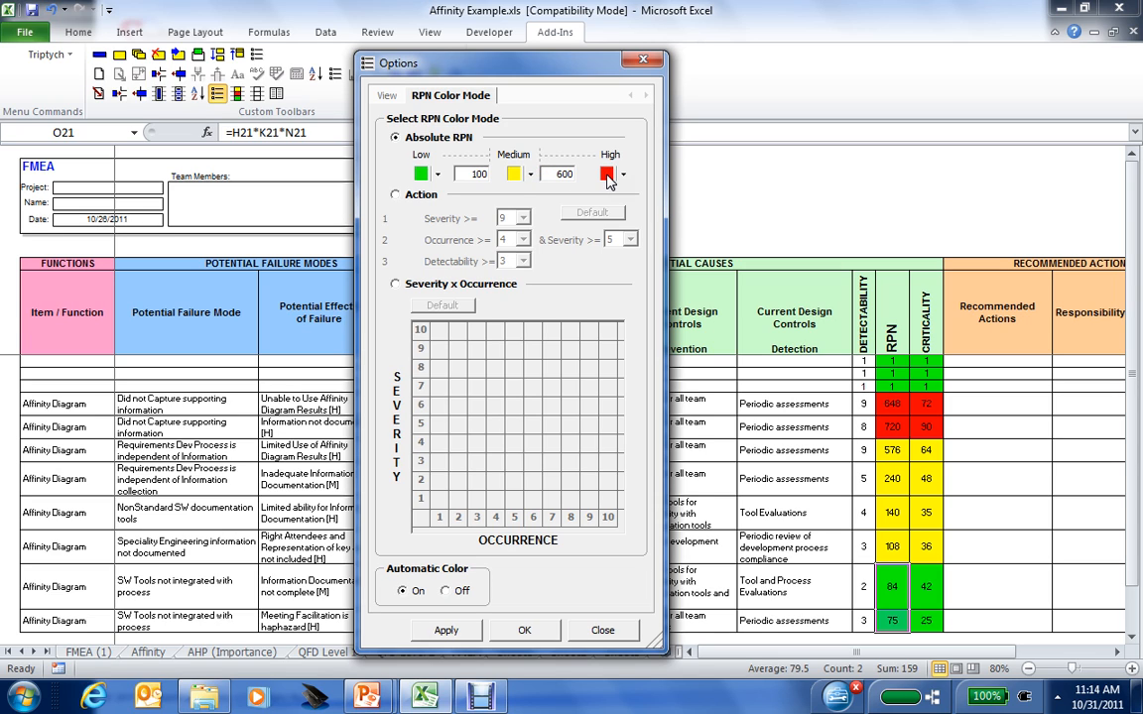
click(396, 195)
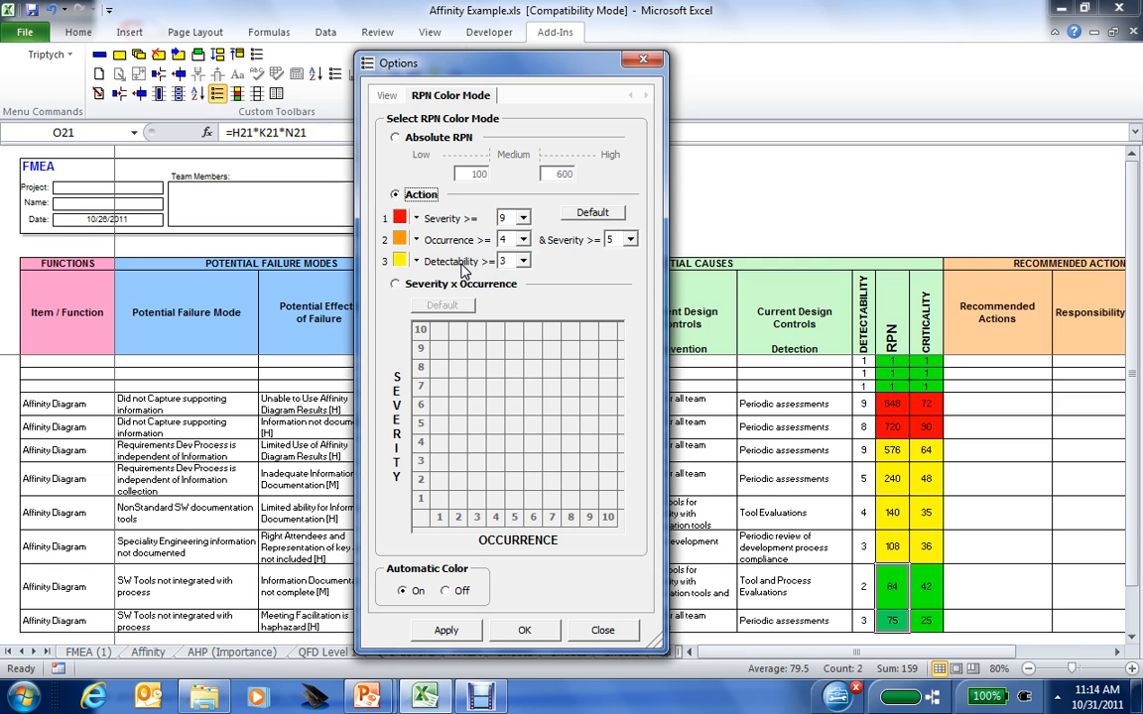
click(414, 219)
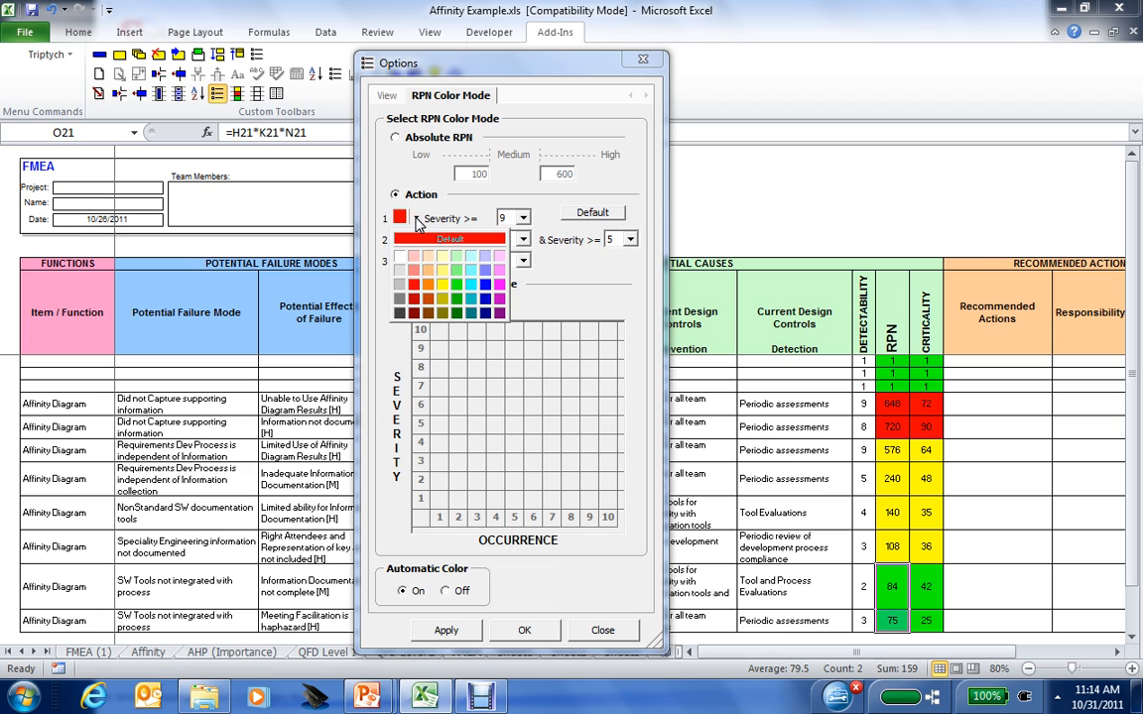
click(416, 220)
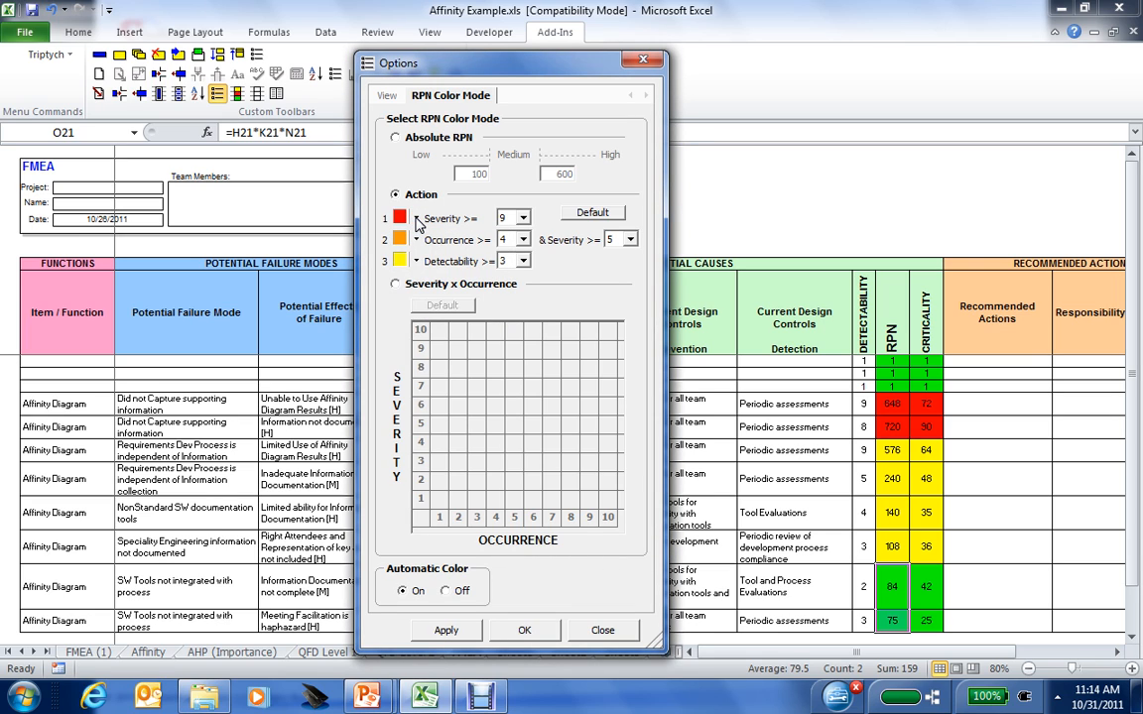
Switch the RPN color mode to Severity x Occurrence and paint severities 9–10 and occurrences 9–10 red in the matrix
click(396, 284)
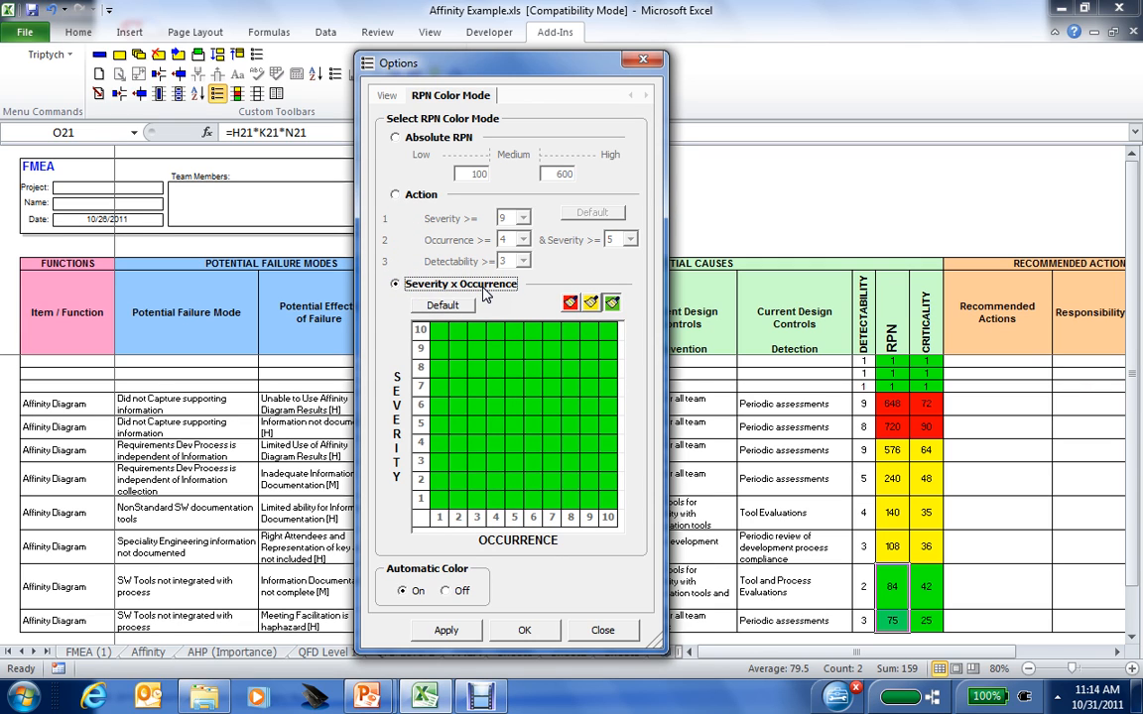
click(572, 305)
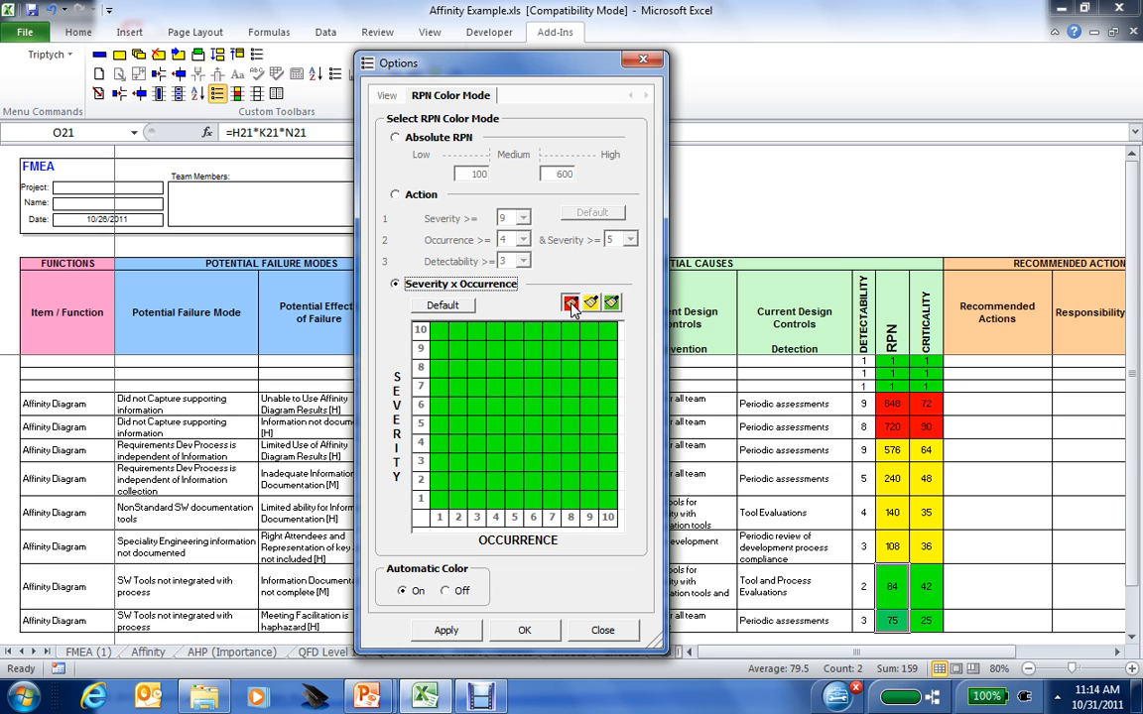
click(440, 337)
mouse_move(439, 349)
mouse_down()
mouse_move(570, 355)
mouse_move(593, 352)
mouse_move(607, 331)
mouse_move(451, 338)
mouse_up()
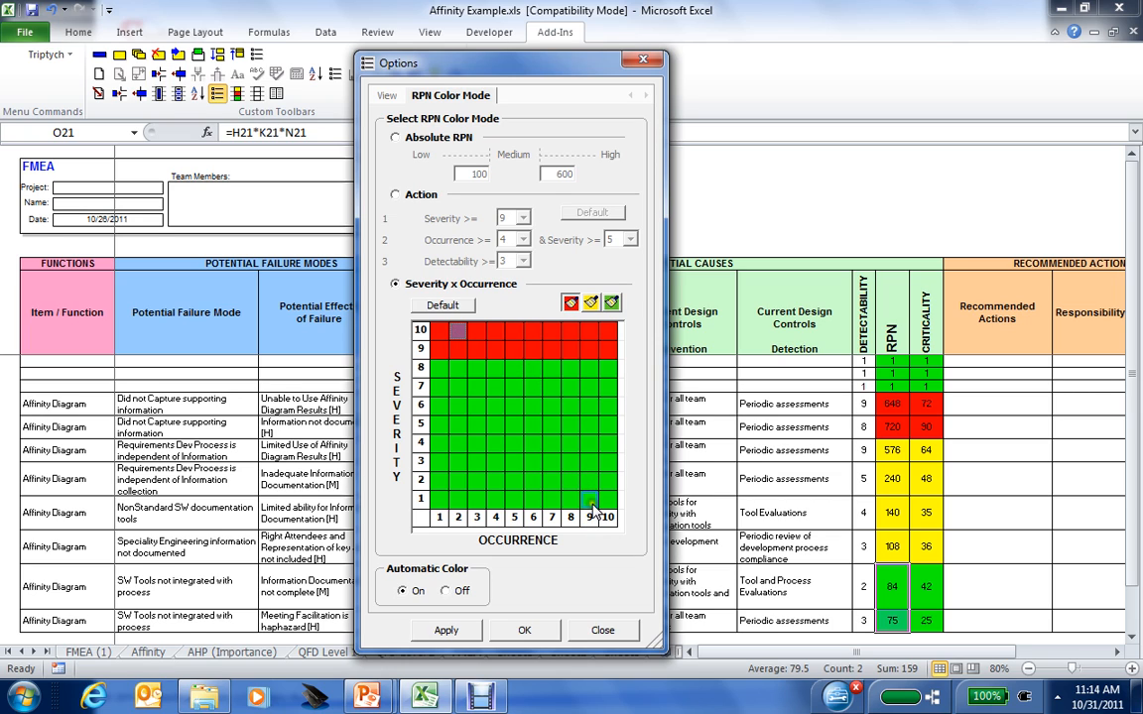
mouse_move(592, 508)
mouse_down()
mouse_move(592, 354)
mouse_move(604, 360)
mouse_up()
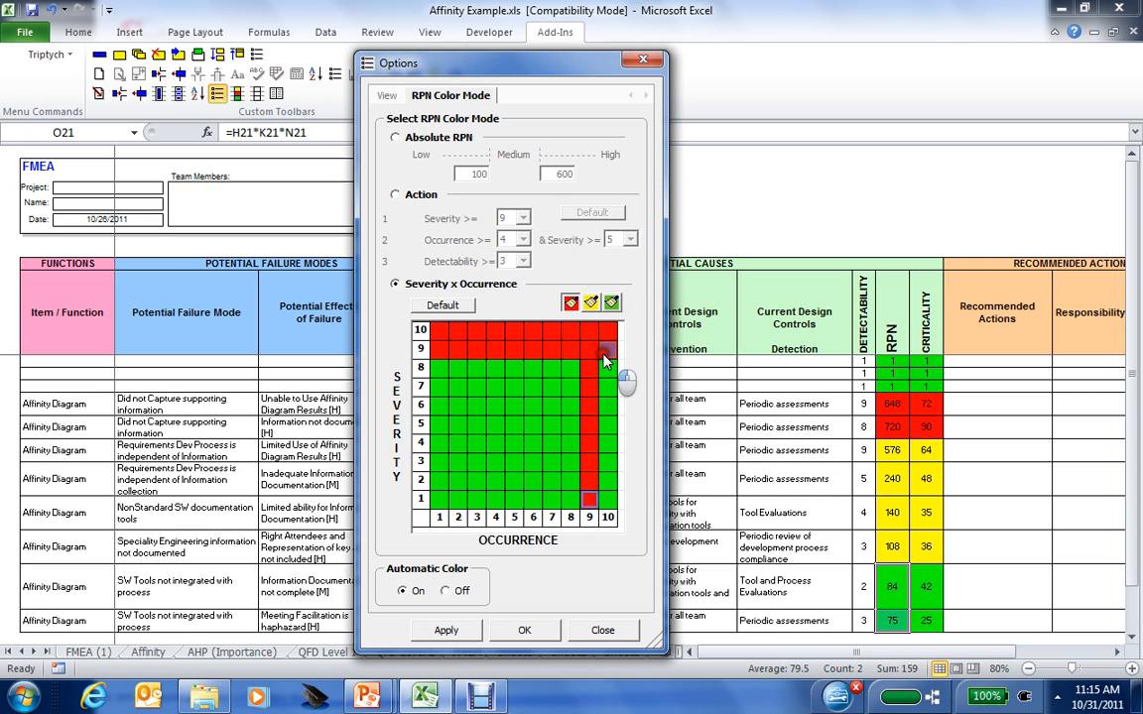
drag(609, 404, 608, 508)
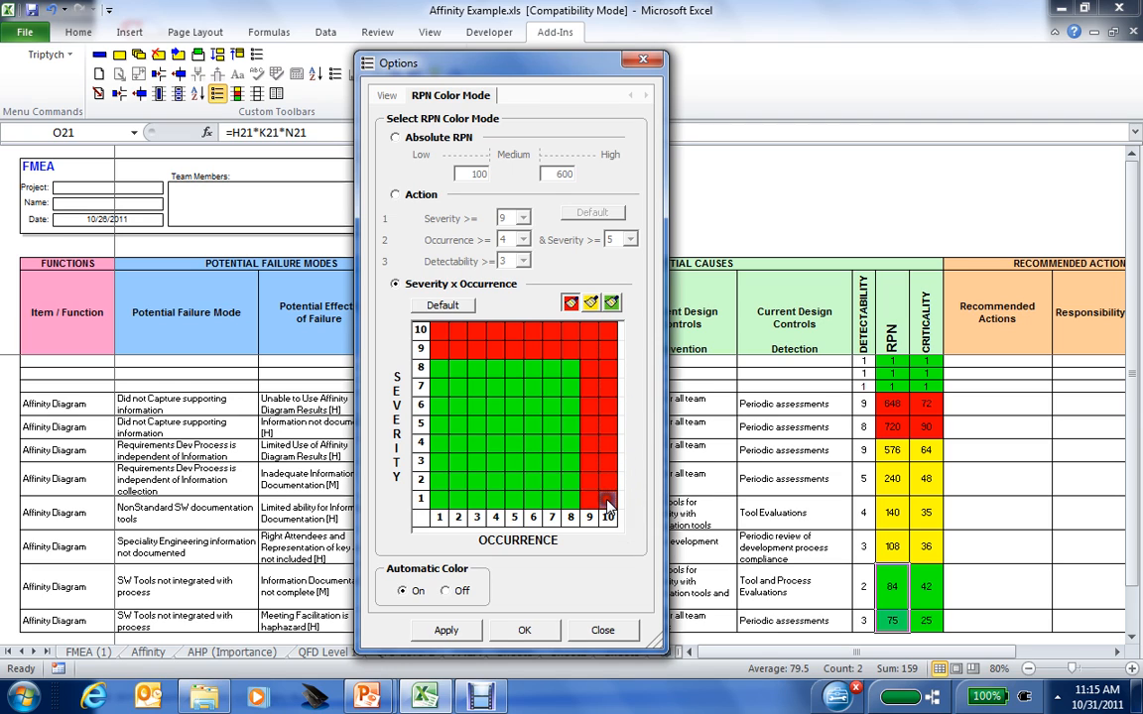
Paint the matrix's severity 7–8 rows, occurrence 7–8 columns and adjoining middle cells yellow, and apply the color mode to the worksheet
click(592, 302)
mouse_move(440, 368)
mouse_down()
mouse_move(568, 368)
mouse_move(575, 500)
mouse_move(554, 502)
mouse_move(549, 387)
mouse_move(433, 388)
mouse_move(495, 389)
mouse_move(496, 417)
mouse_move(523, 447)
mouse_move(515, 413)
mouse_up()
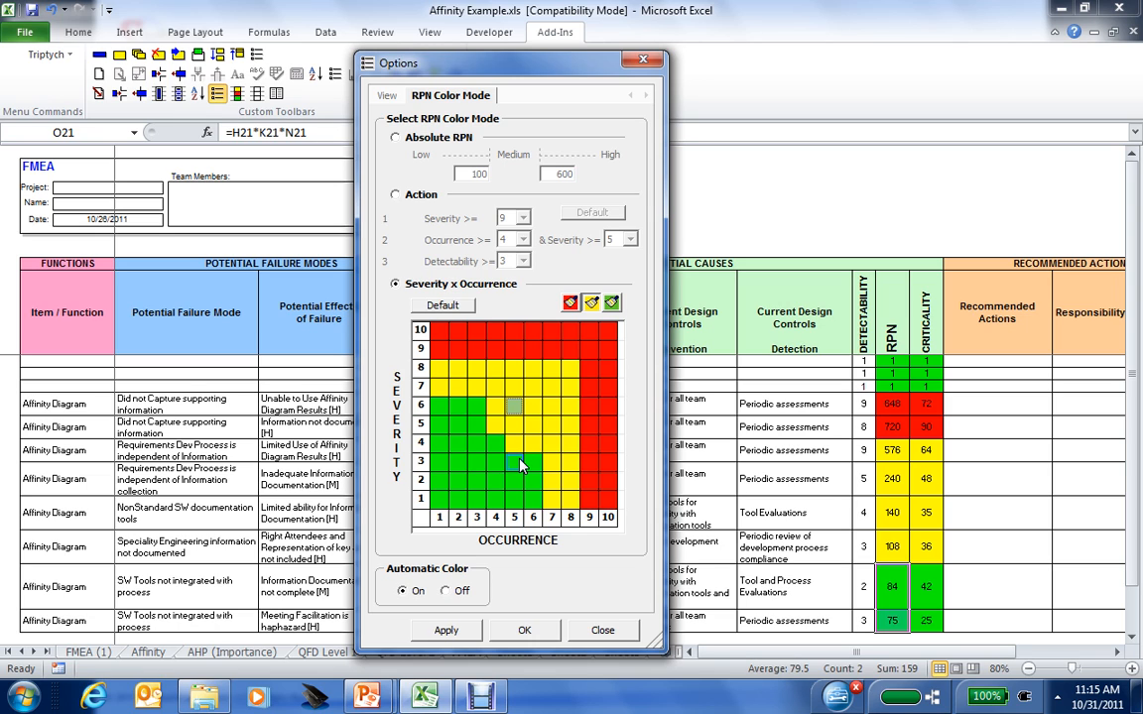
click(445, 631)
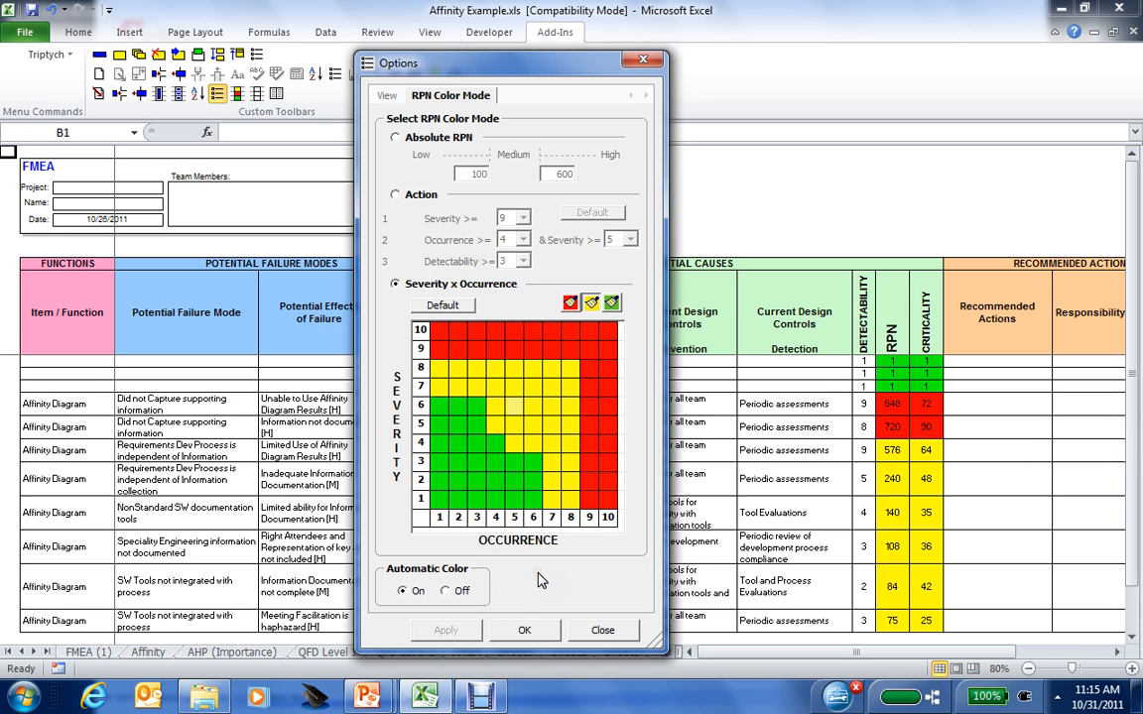
click(523, 628)
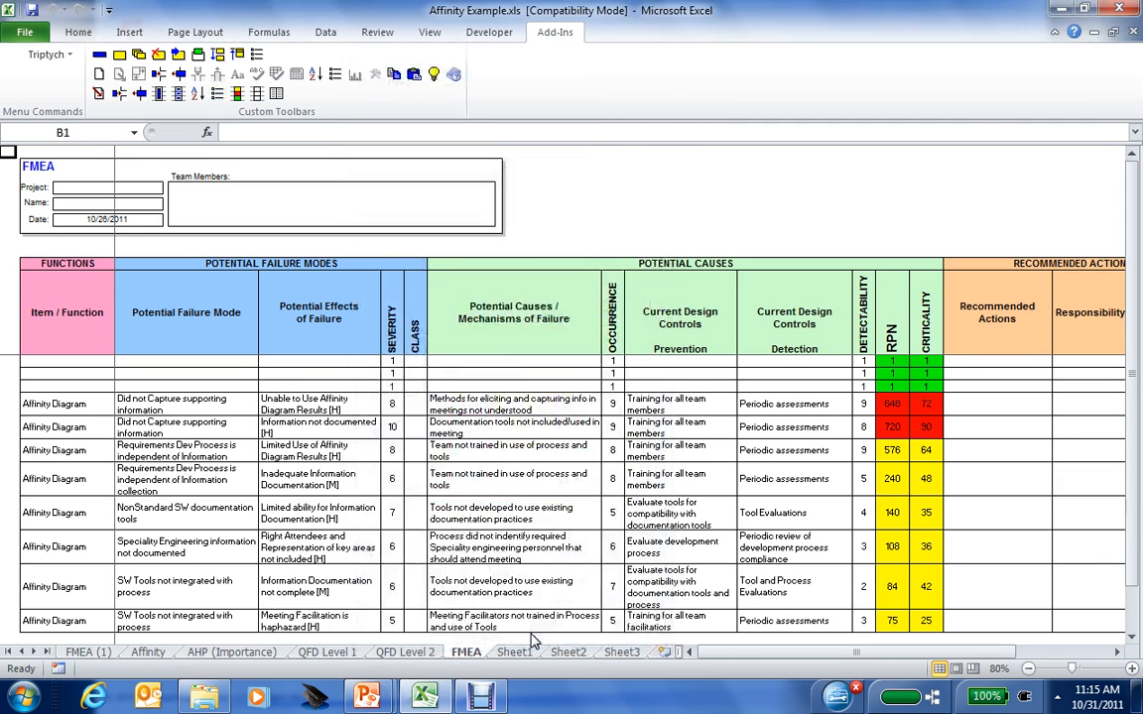
Switch to the PowerPoint slide show and advance to the Triptych Tools – Functions and Features slide
click(1132, 345)
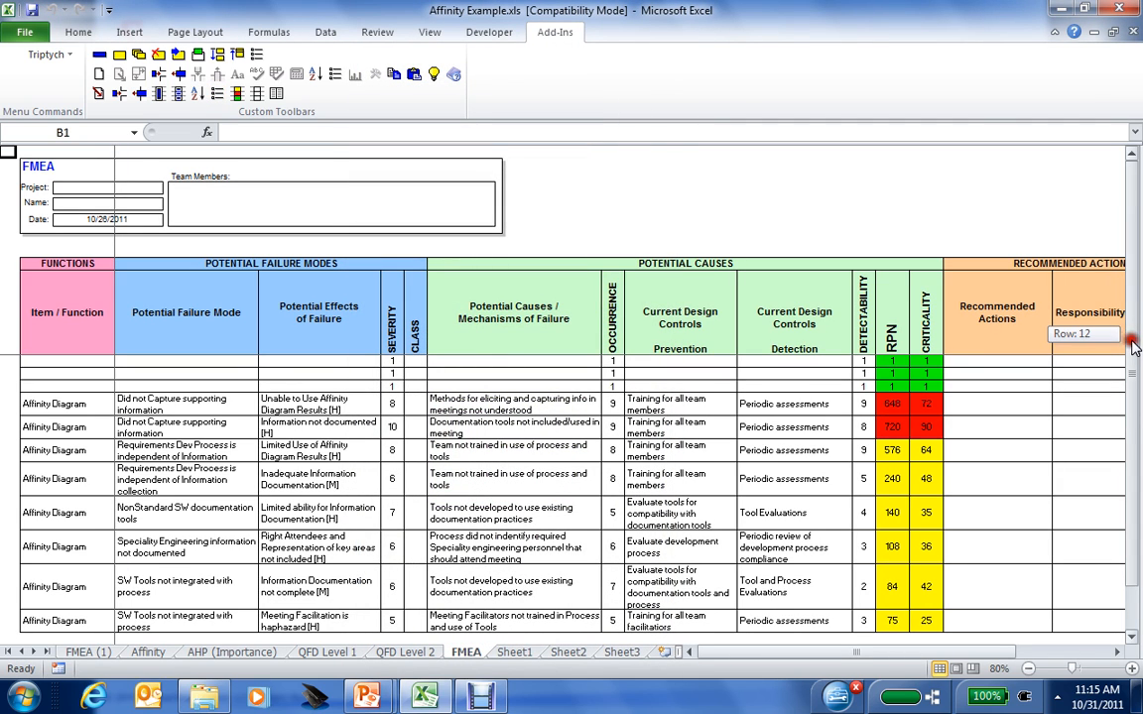
drag(1132, 344, 1136, 417)
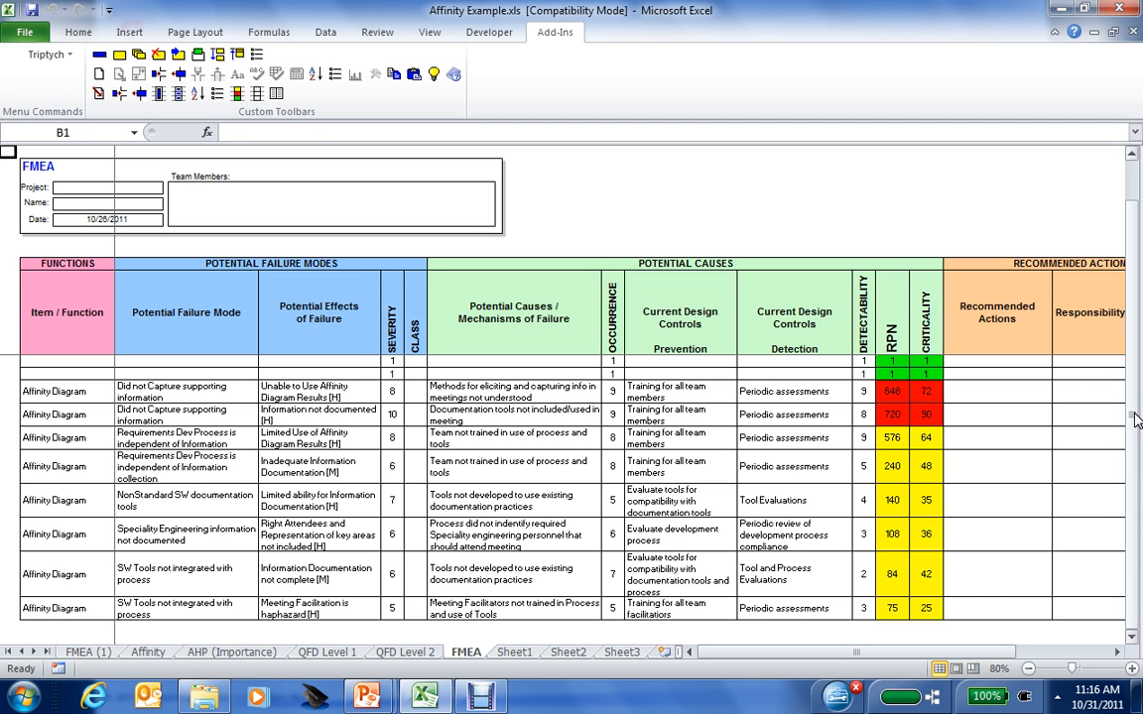
click(1062, 12)
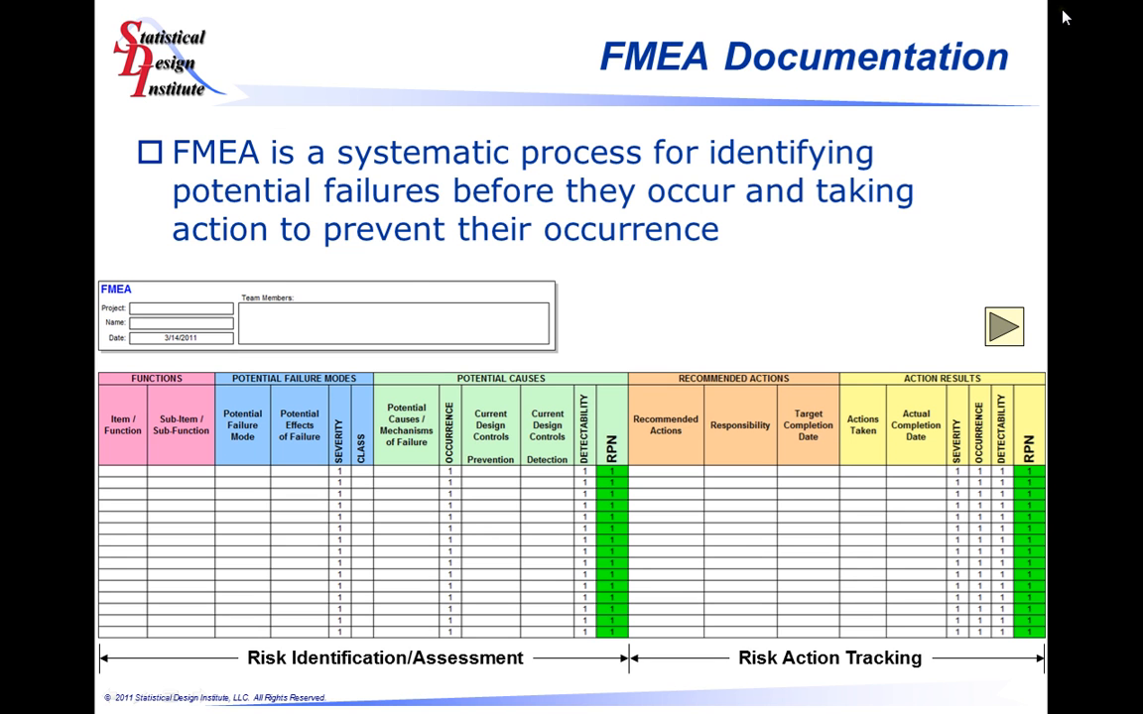
click(1063, 11)
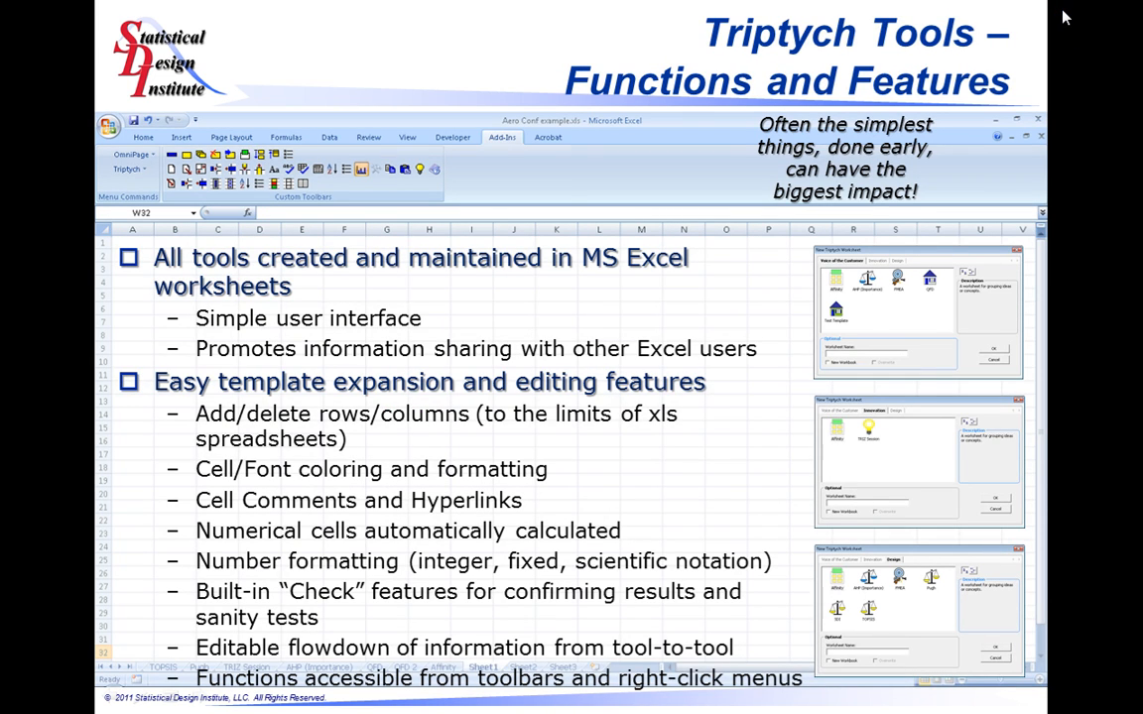